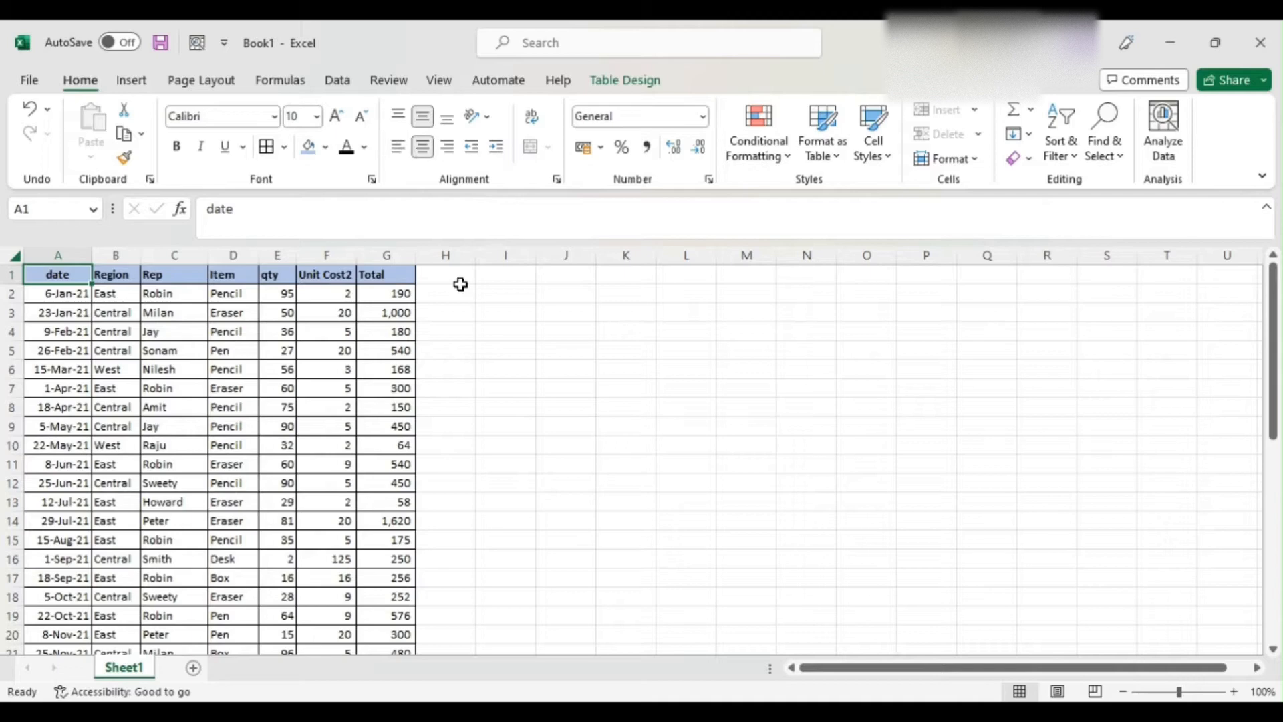
Review the table's column headers in row 1, from date through Total.
key("ctrl+Right")
key("ctrl+Left")
key("ctrl+Right")
key("ctrl+Left")
scroll(461, 285, "down", 1)
scroll(461, 285, "up", 1)
key("Right")
key("Right")
key("Right")
key("Right")
key("Right")
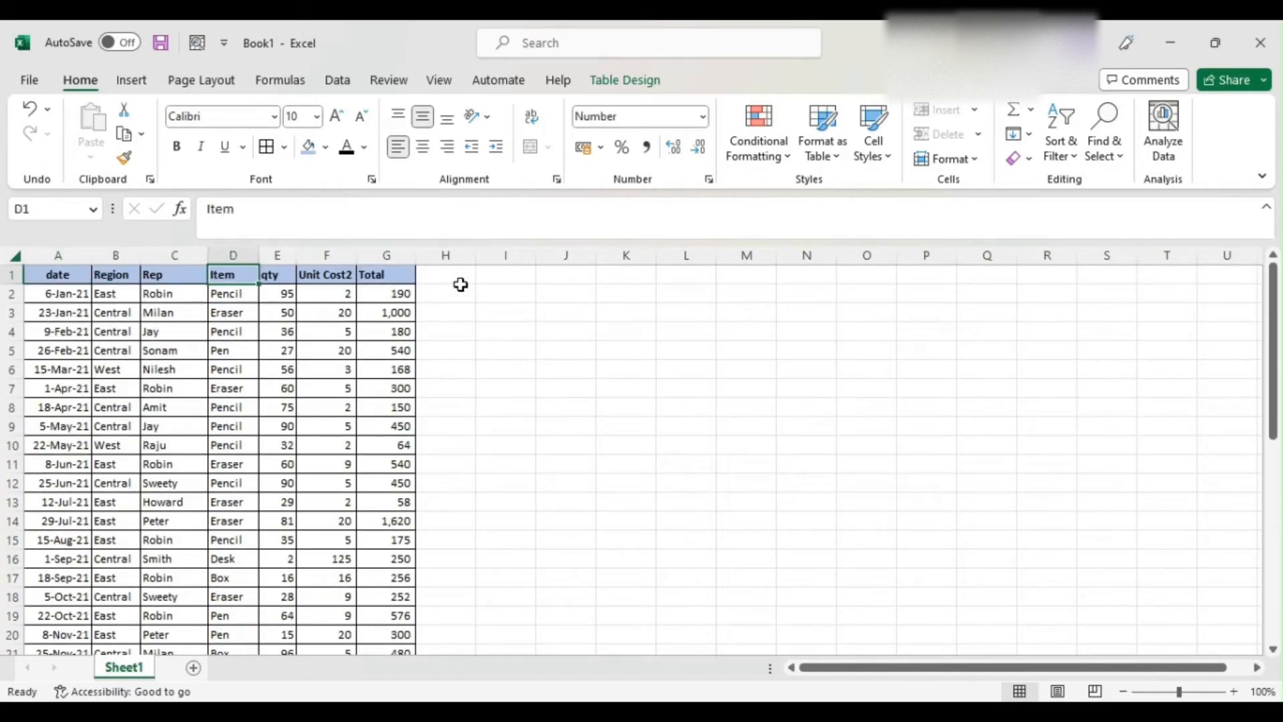
key("Right")
key("Right")
key("Right")
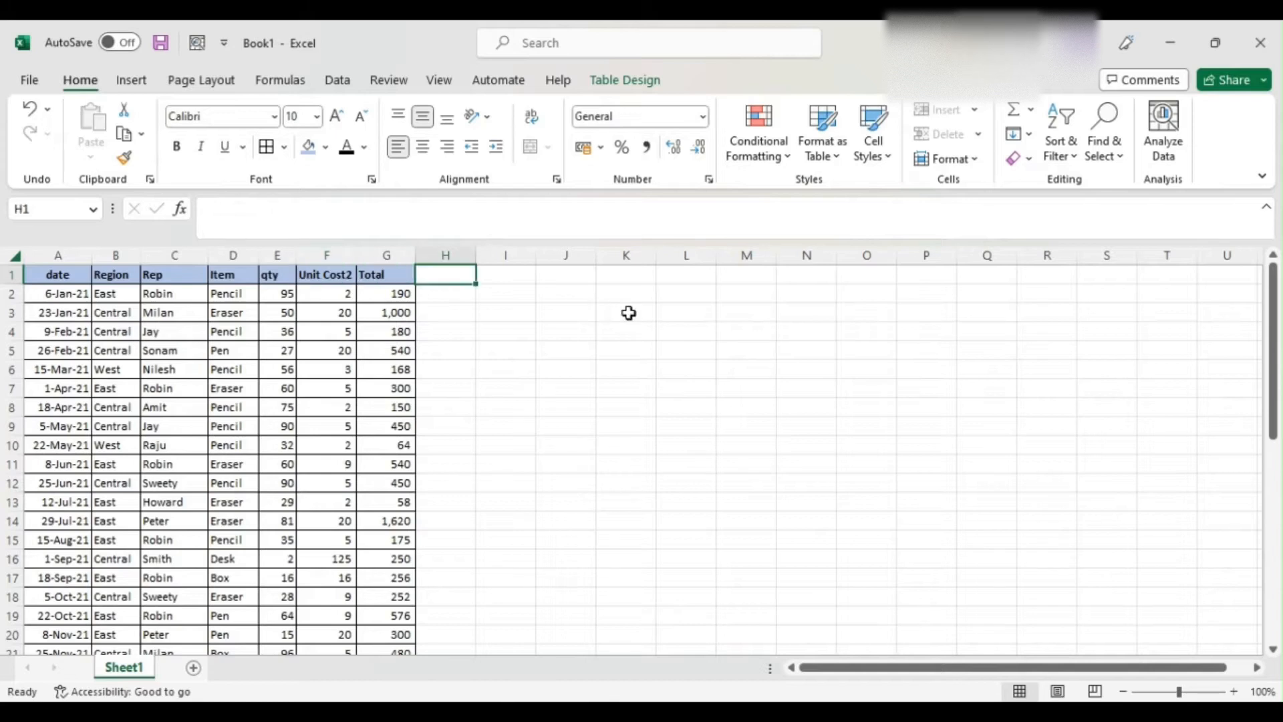
key("Left")
key("Left")
key("Left")
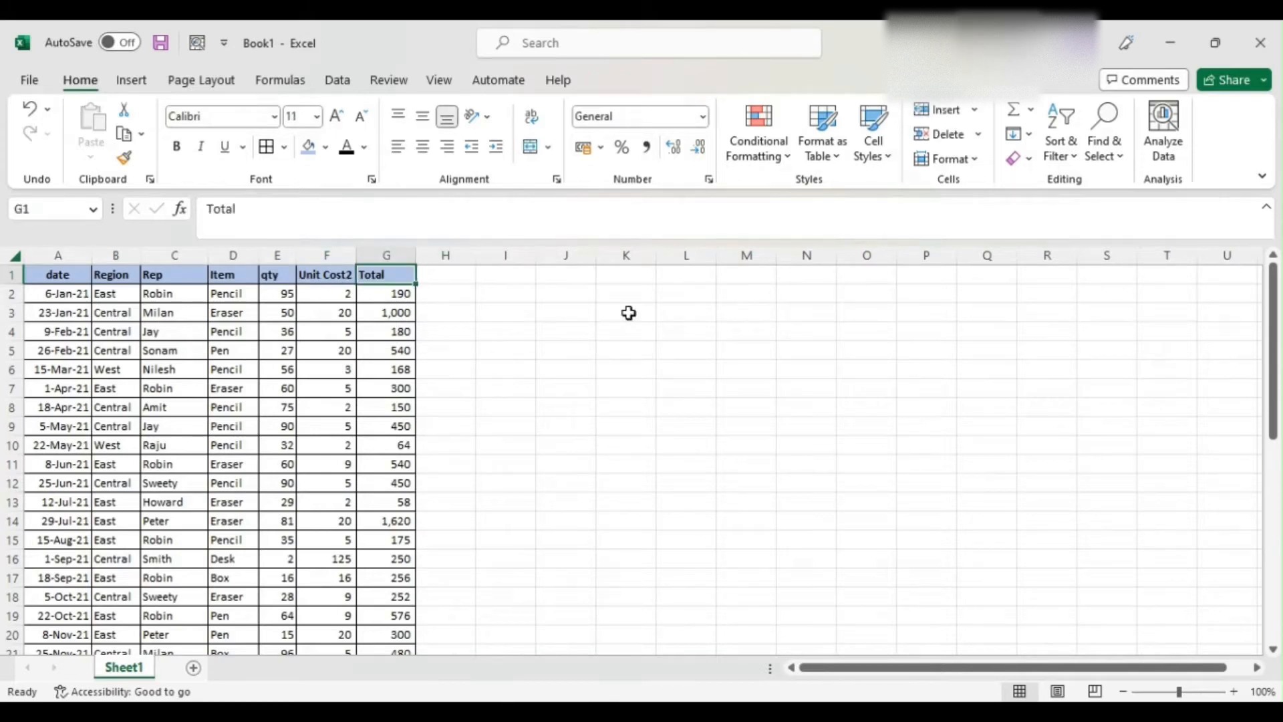
key("ctrl+Left")
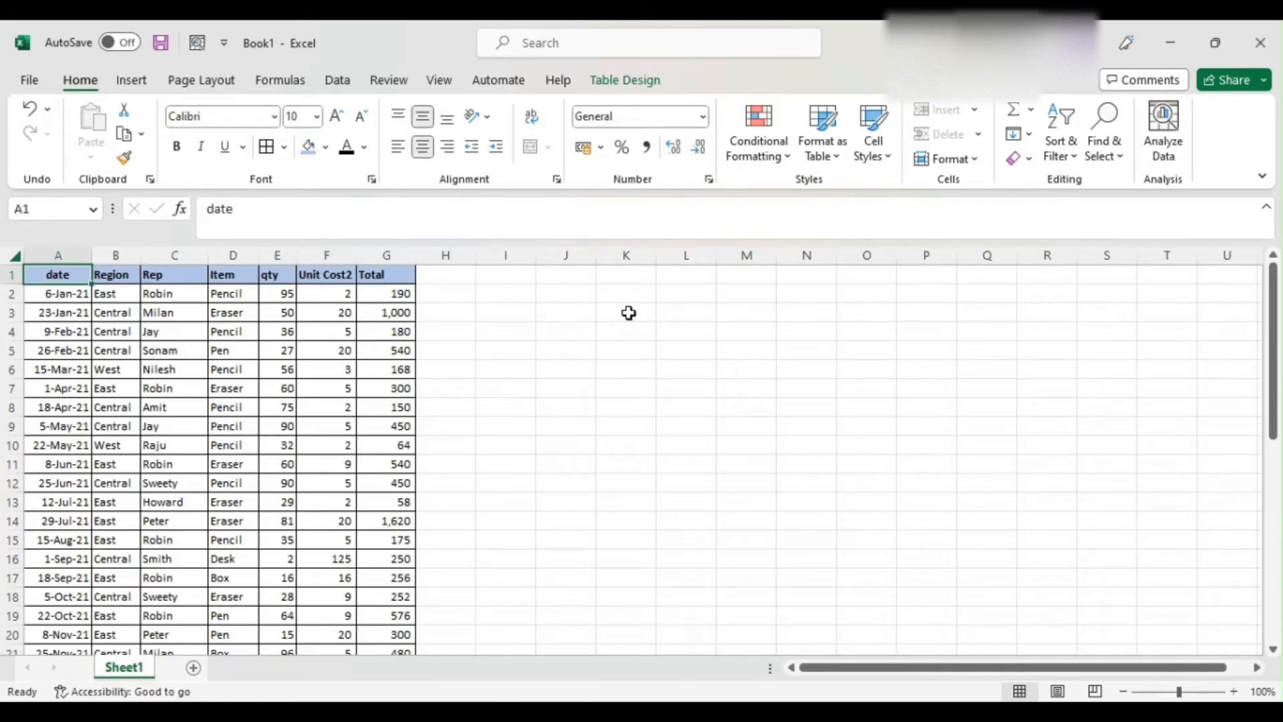
key("ctrl+shift+Right")
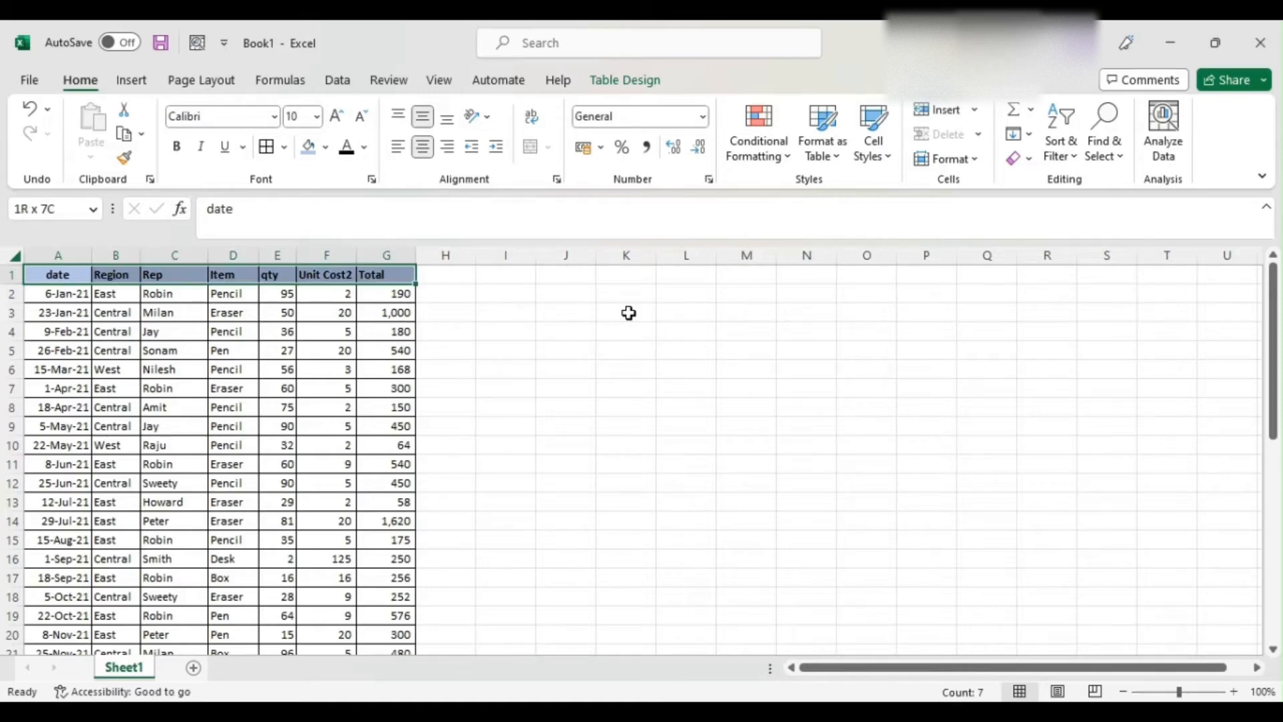
key("ctrl+shift+Left")
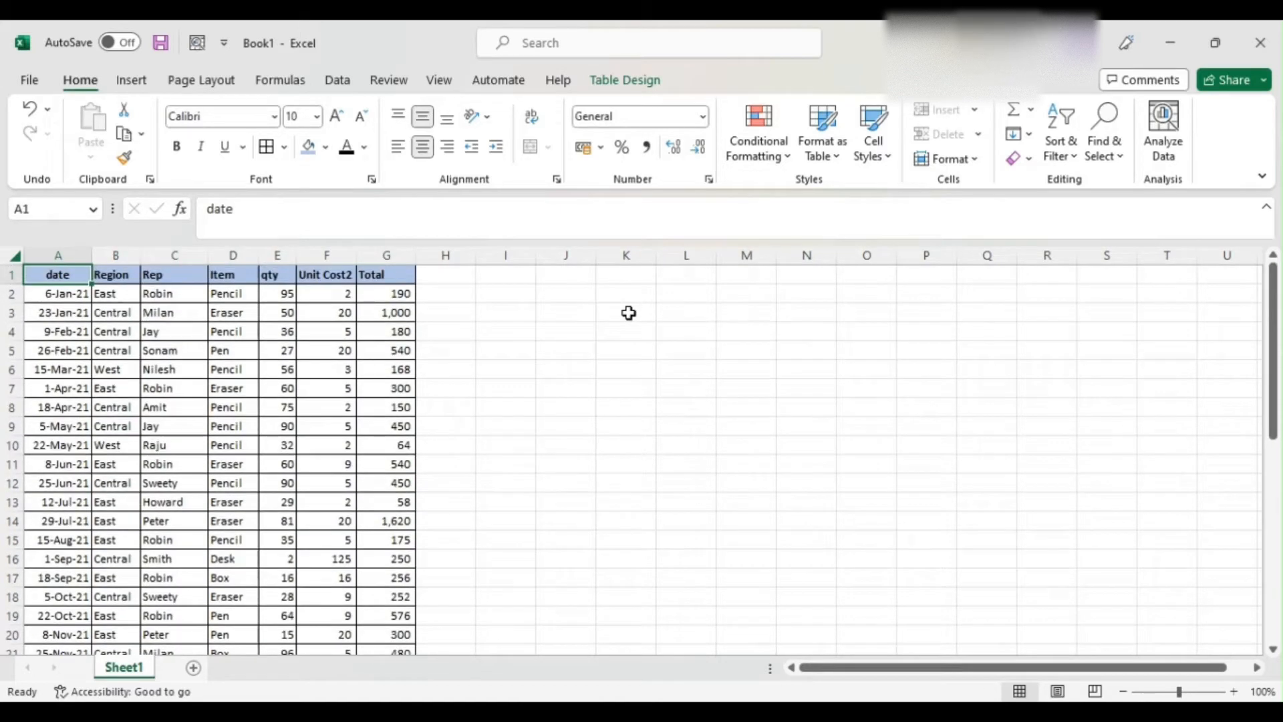
Examine the first entries under the date and Region headers.
key("Down")
key("Up")
key("Down")
key("Up")
key("Down")
key("Up")
key("Right")
key("Down")
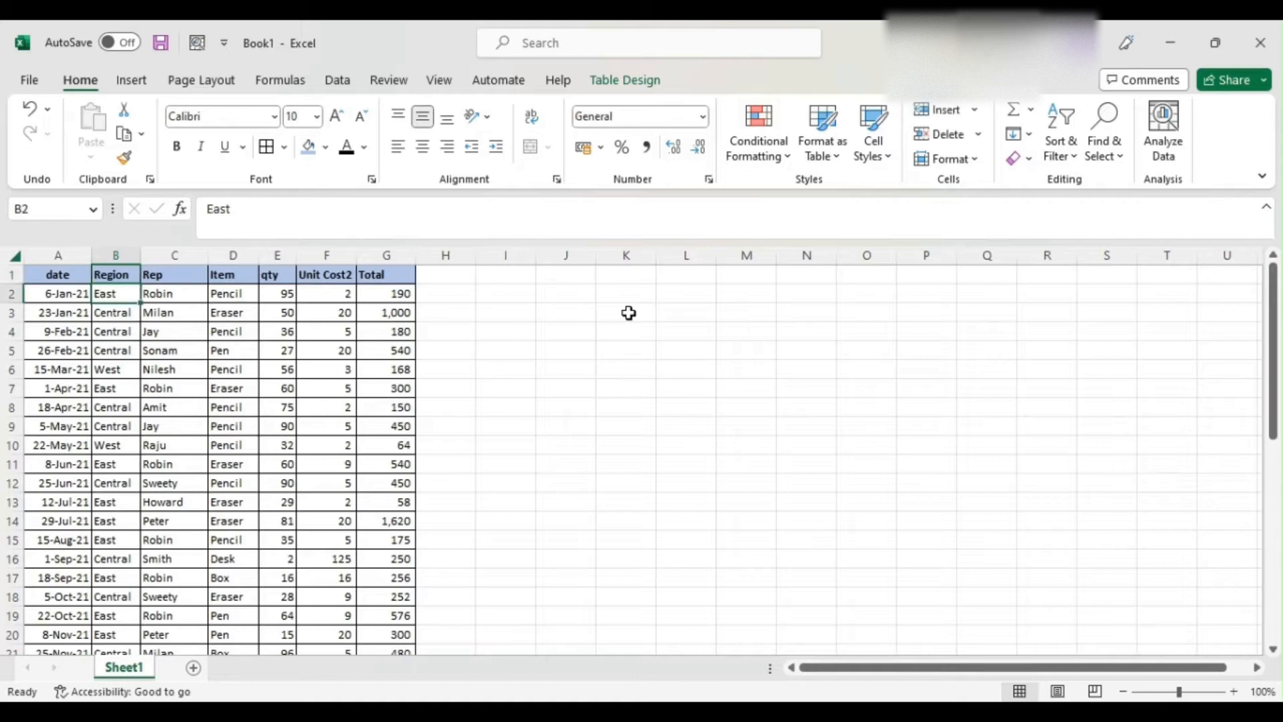
Rename the header in cell C1 to "Name".
key("Up")
key("Right")
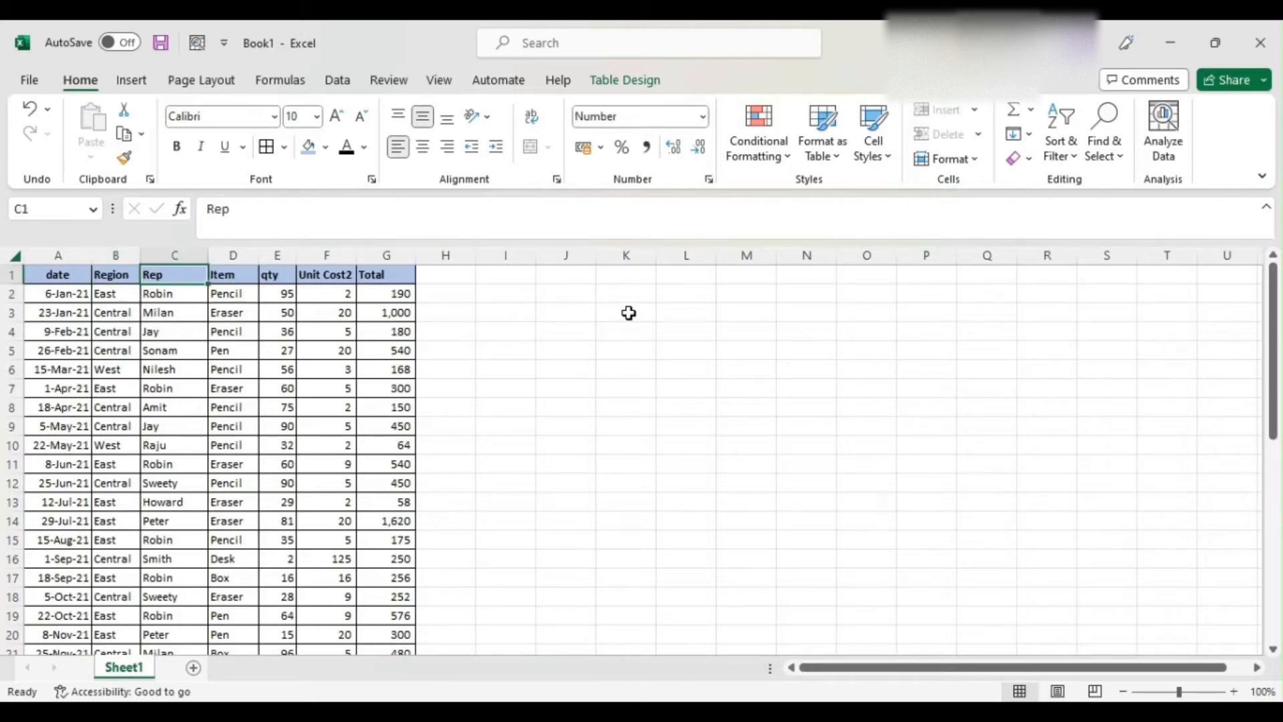
type("Name")
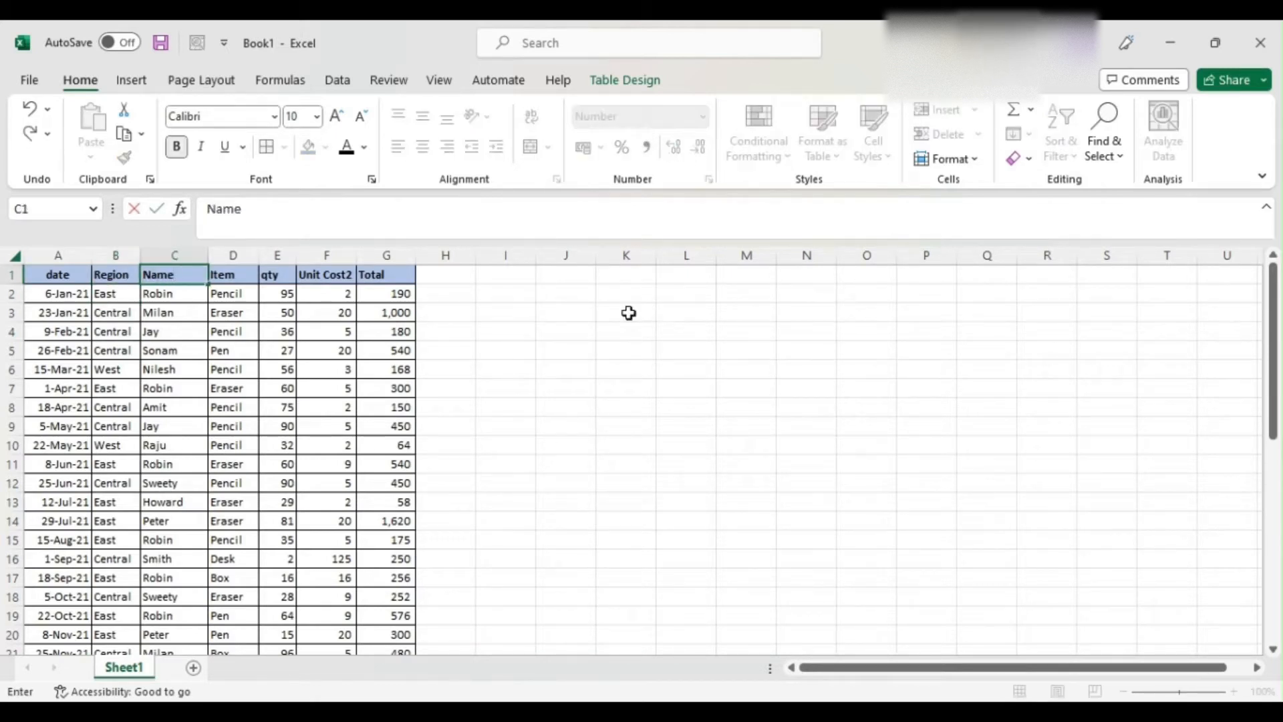
key("Return")
key("Up")
key("Down")
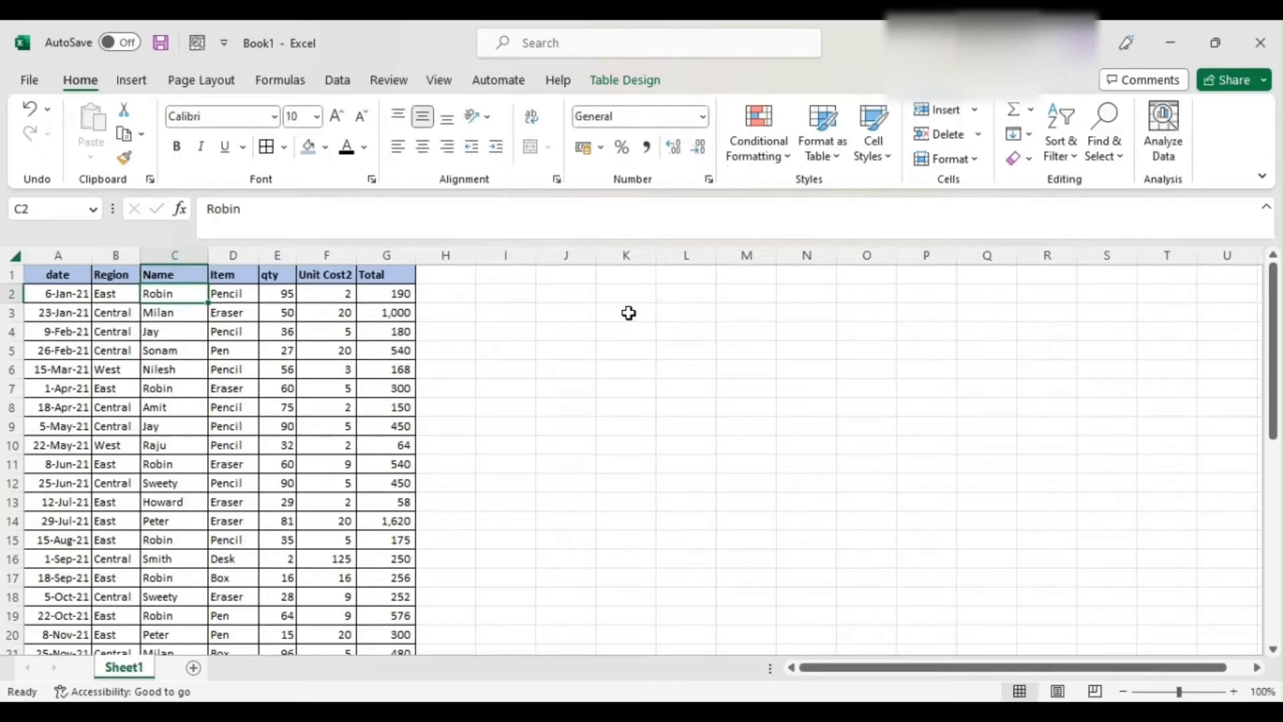
Look through the upper entries of the Name column and return to its header.
key("Up")
key("Down")
key("Down")
key("Down")
key("Down")
key("Down")
key("Down")
key("Down")
key("Down")
key("Down")
key("Down")
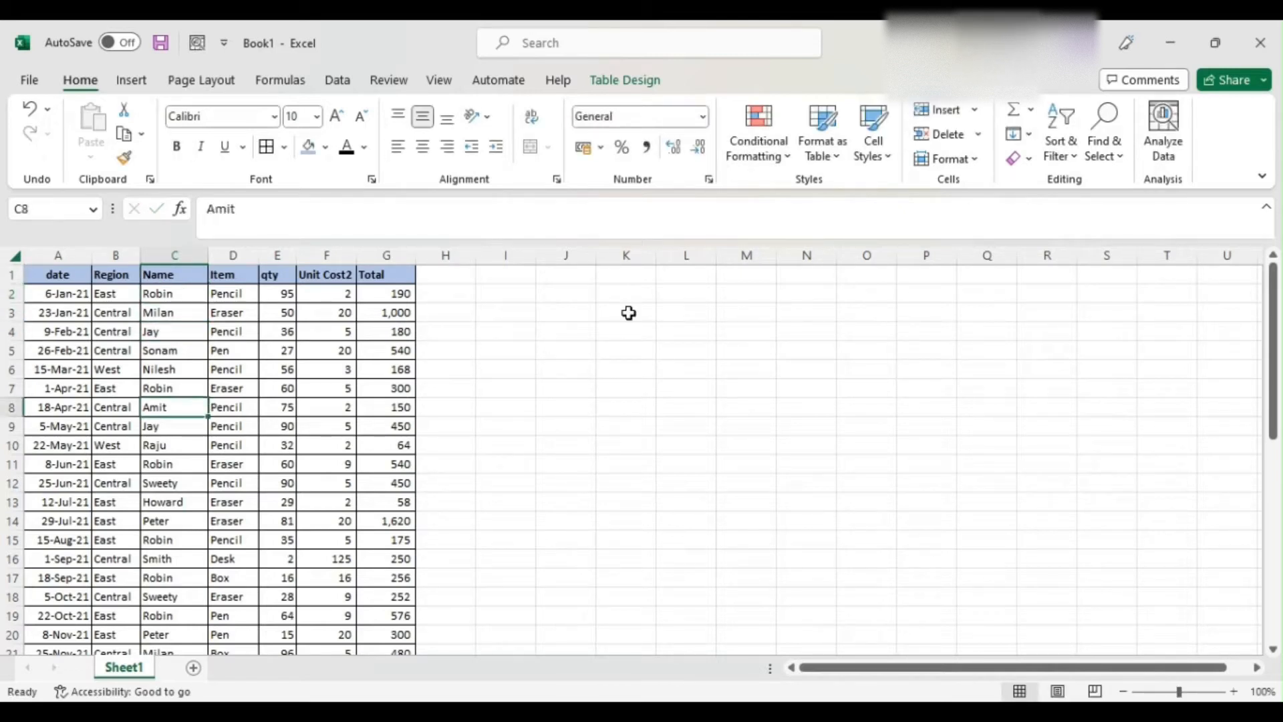
key("Up")
key("ctrl+Up")
Look through the upper entries of the Item column and return to its header.
key("Right")
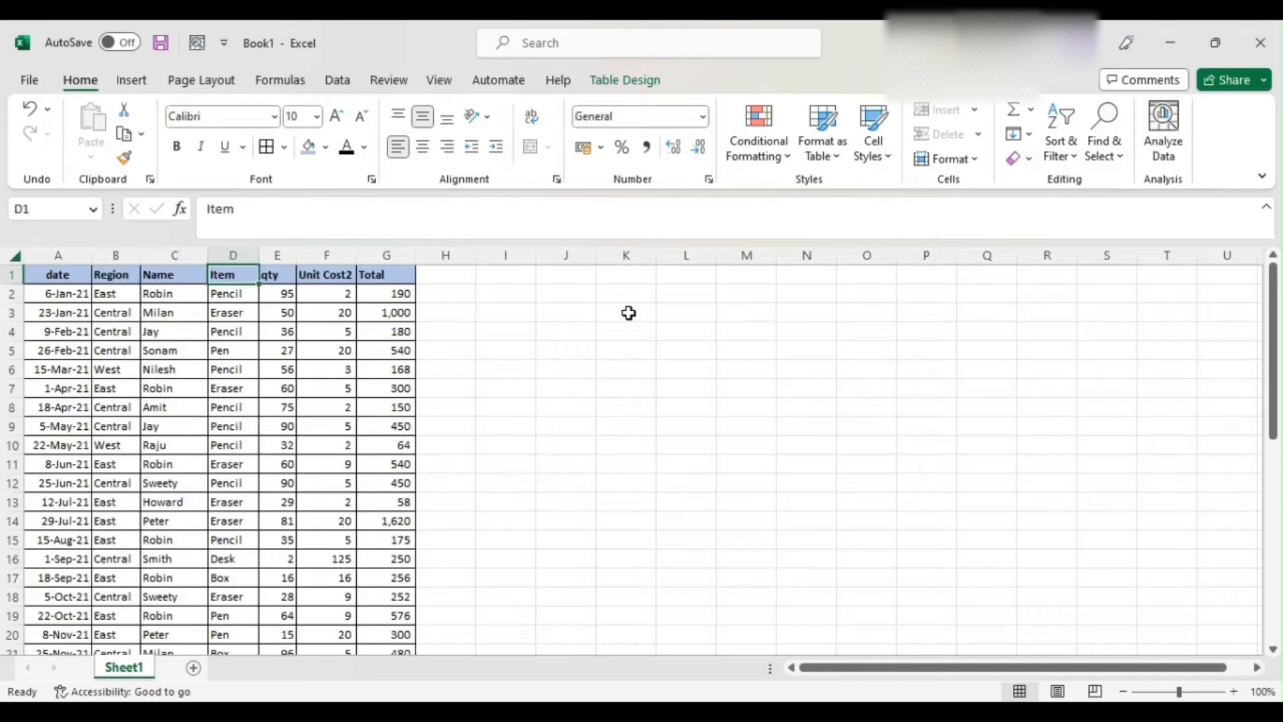
key("Down")
key("Up")
key("Down")
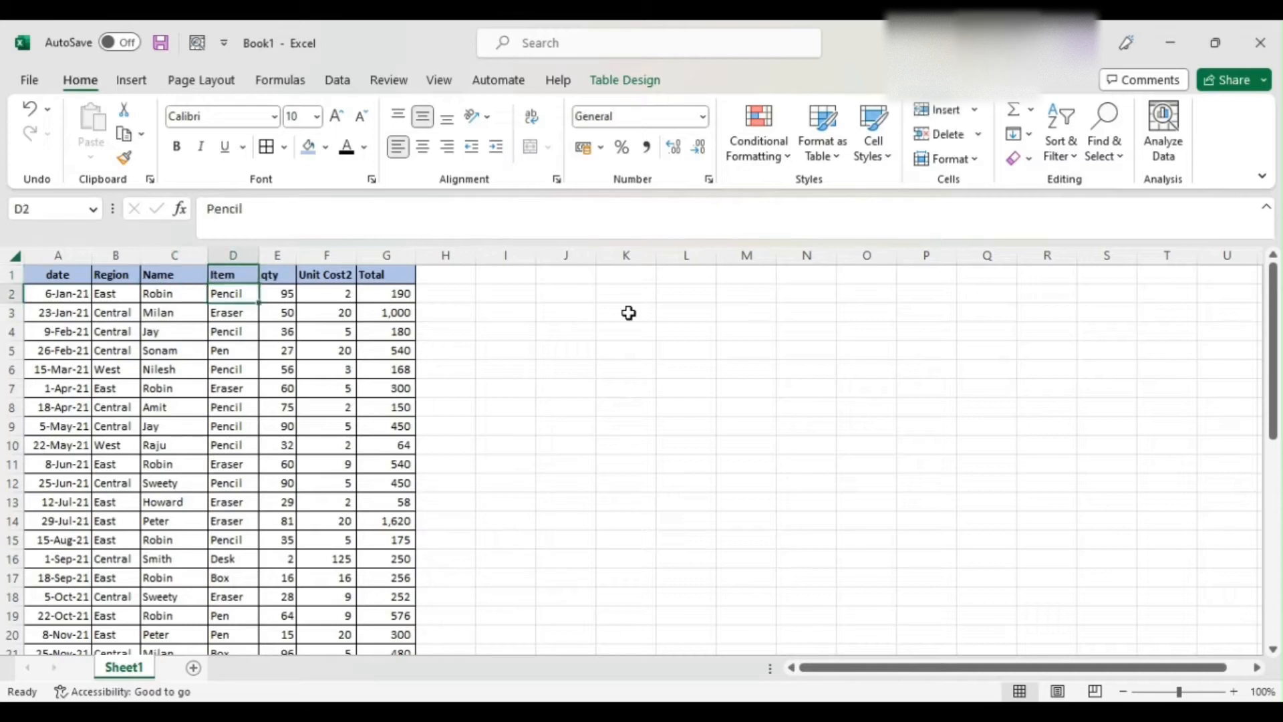
key("Down")
key("Up")
key("Down")
key("Down")
key("Down")
key("Down")
key("Down")
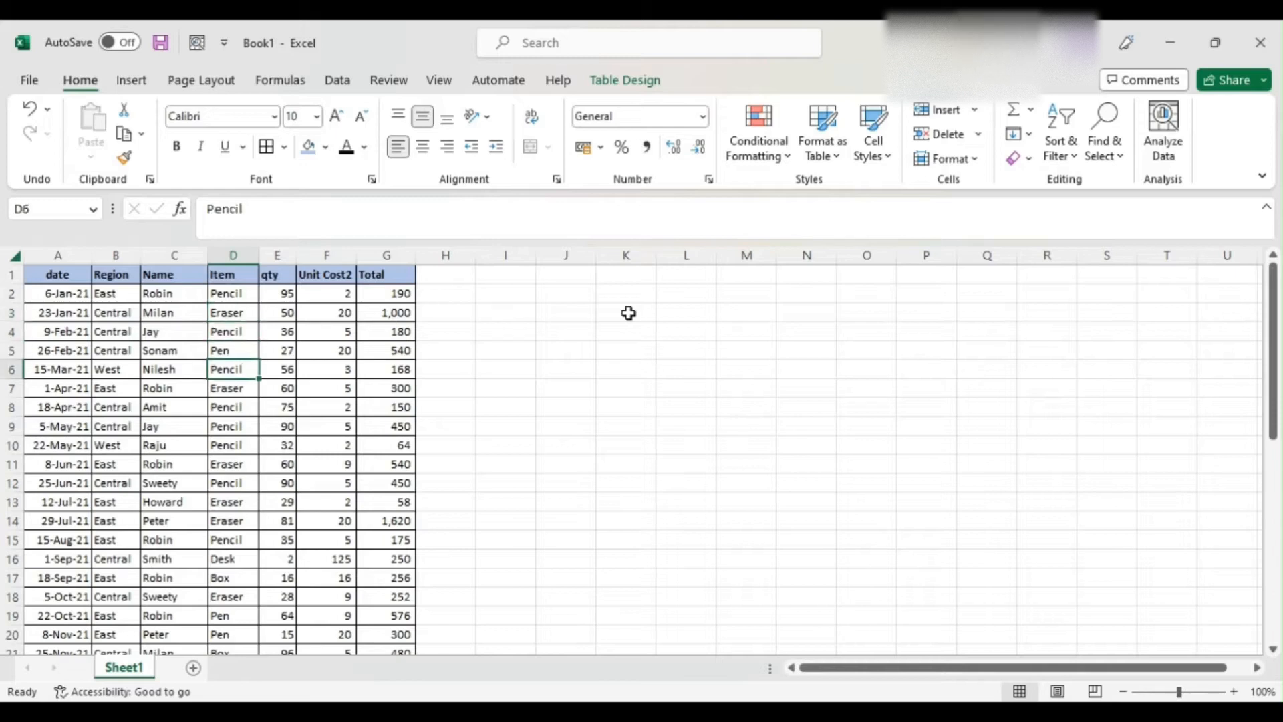
key("ctrl+Up")
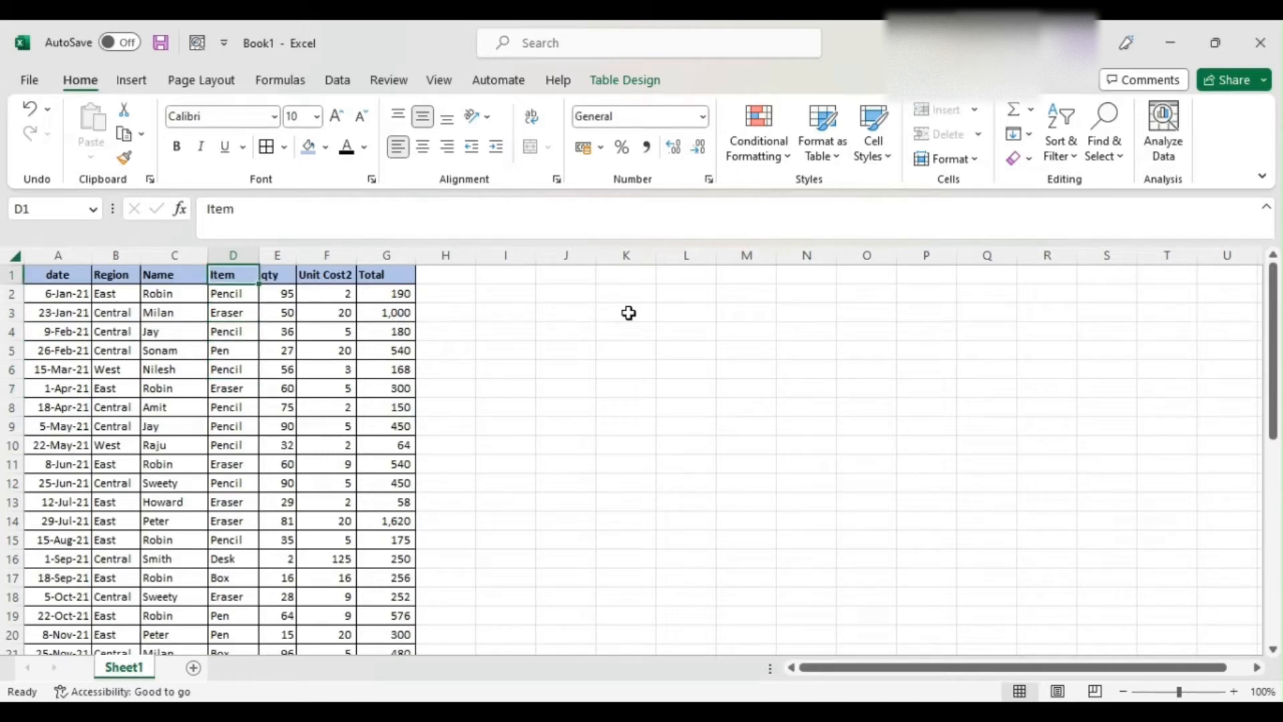
Review the first record across its columns and examine the first values in the qty column.
key("Right")
key("Left")
key("Left")
key("Left")
key("Left")
key("Right")
key("Right")
key("Right")
key("Right")
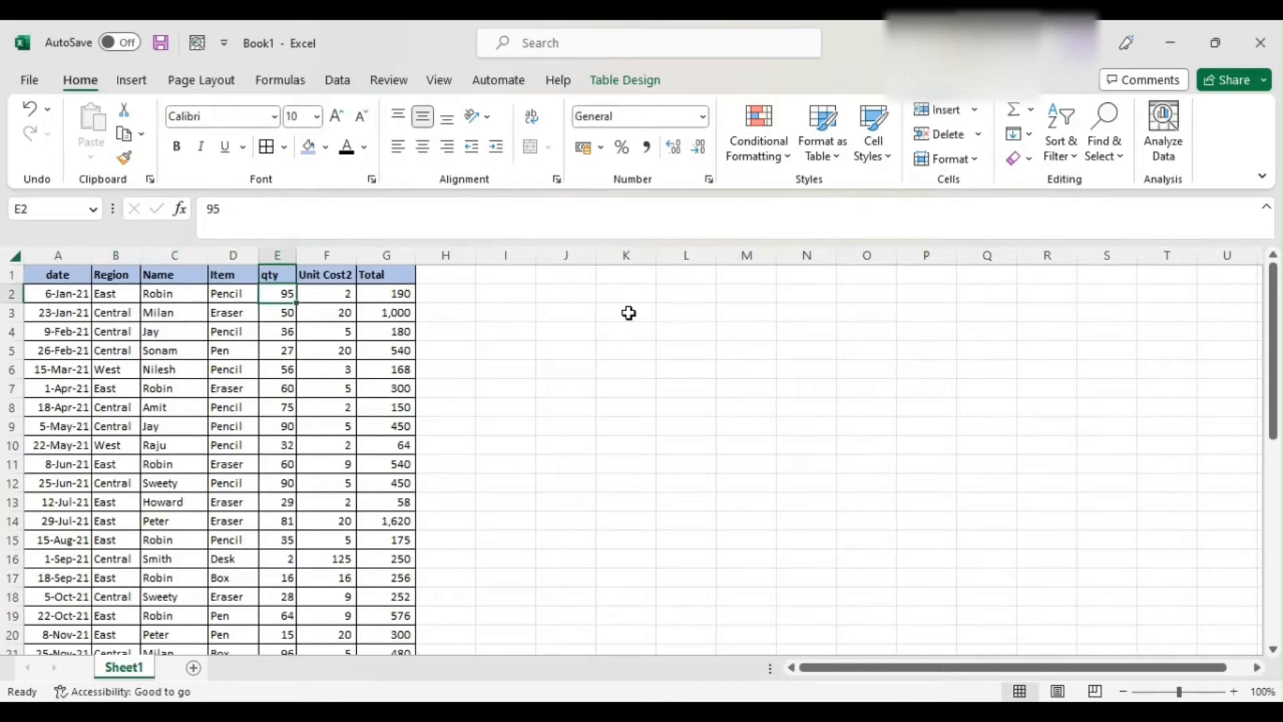
key("Down")
key("Up")
key("Down")
key("Up")
key("Down")
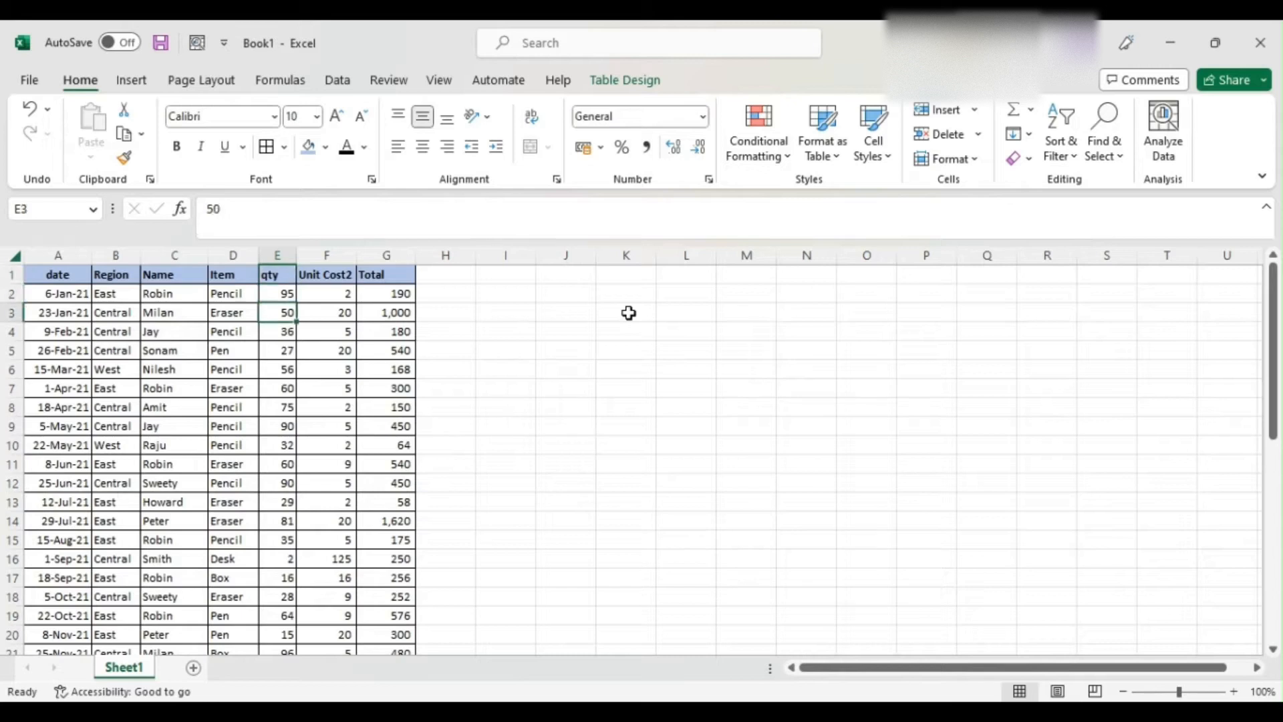
key("Up")
Change the header in cell F1 to "Unit Cost".
key("Right")
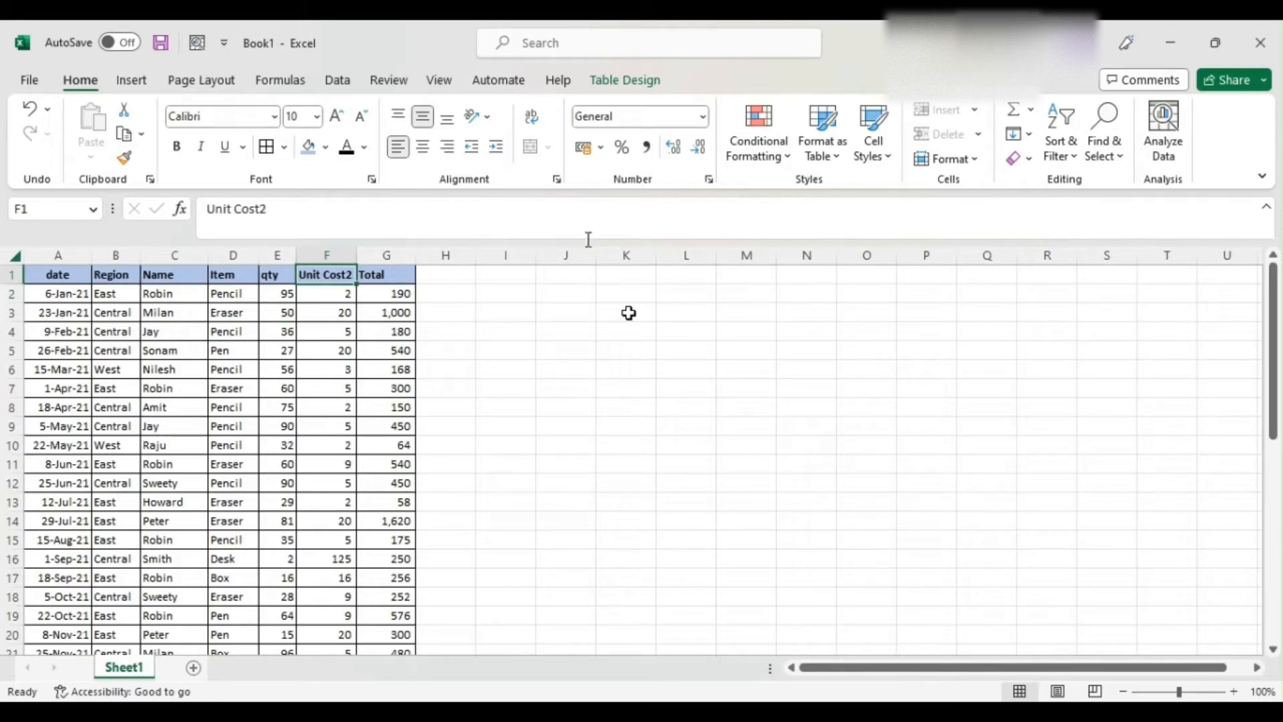
left_click(560, 226)
key("BackSpace")
key("Return")
key("Up")
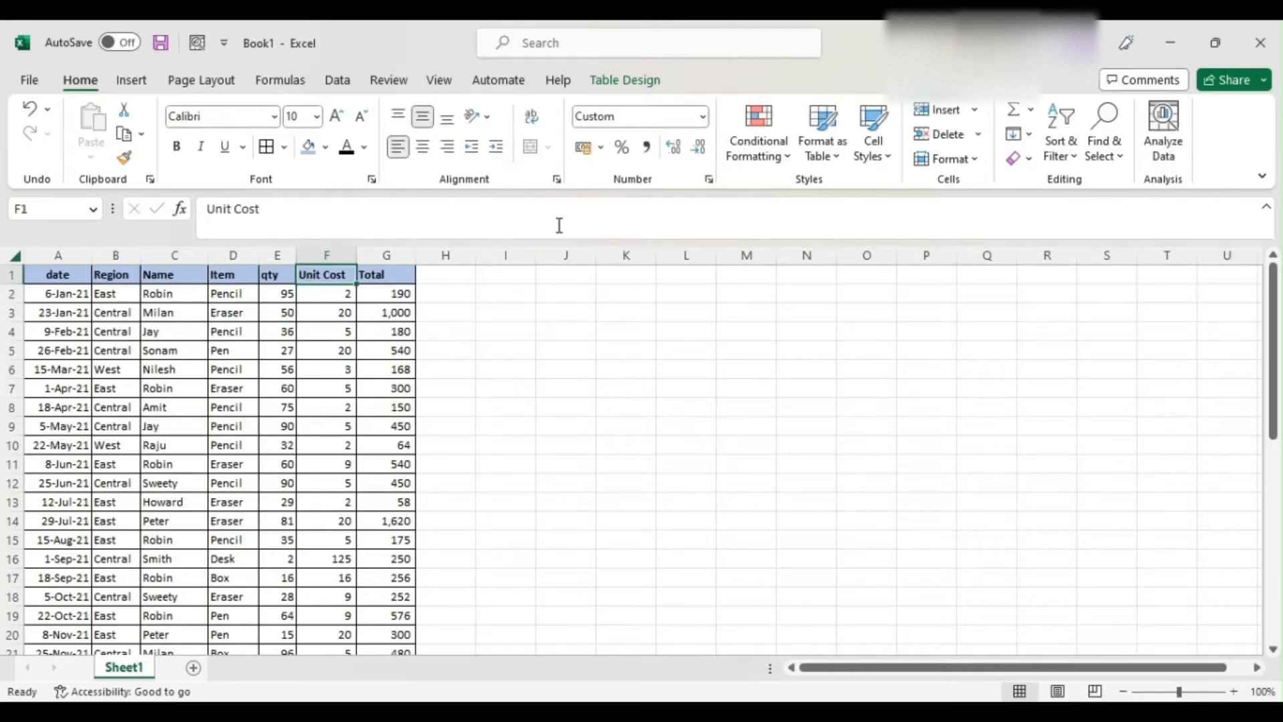
Compare the first record's name, item and quantity with the values in the Unit Cost column.
key("Left")
key("Down")
key("Left")
key("Left")
key("Left")
key("Right")
key("Right")
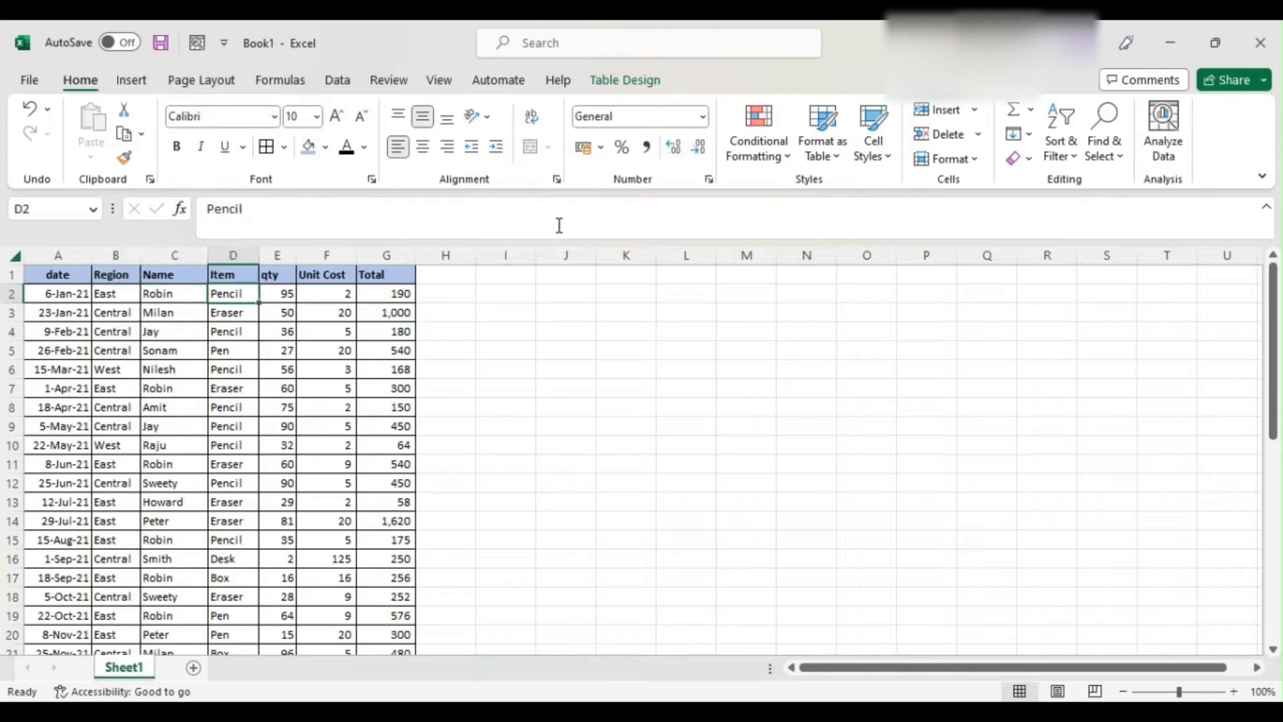
key("Right")
key("Right")
key("Down")
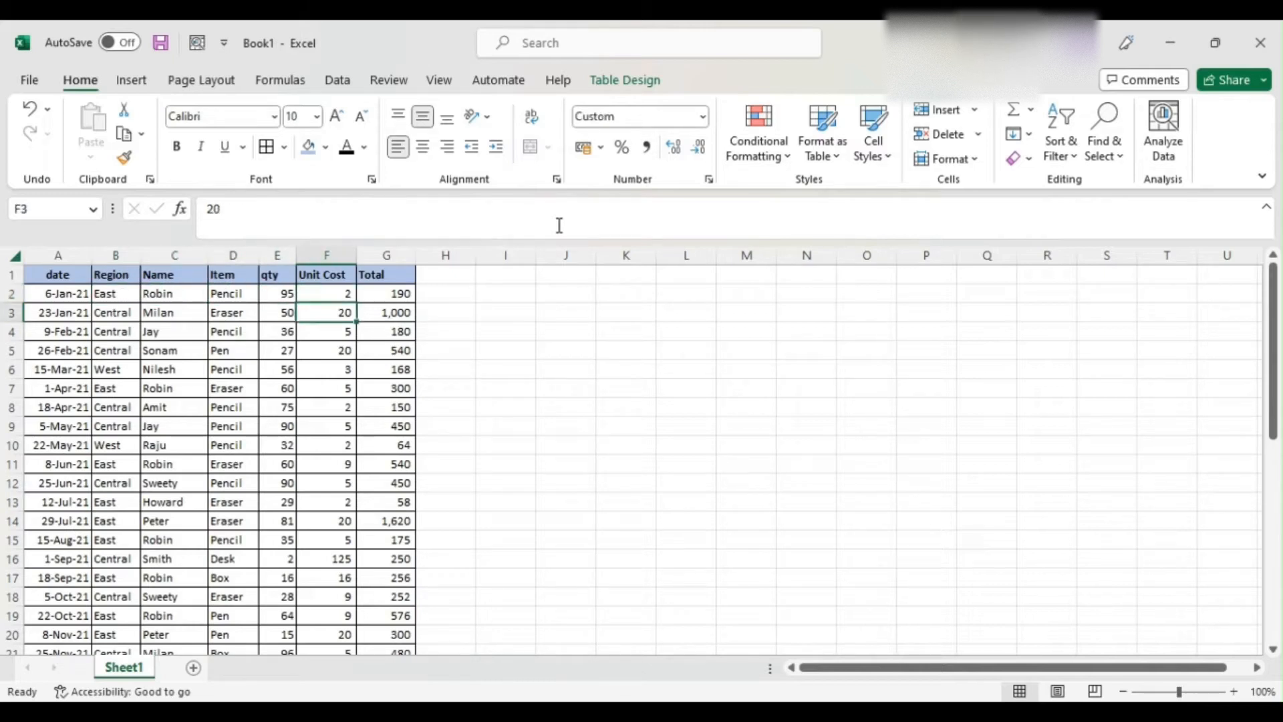
key("Up")
key("Up")
Examine the formula in the first Total cell together with the qty and Unit Cost cells it relates to.
key("Right")
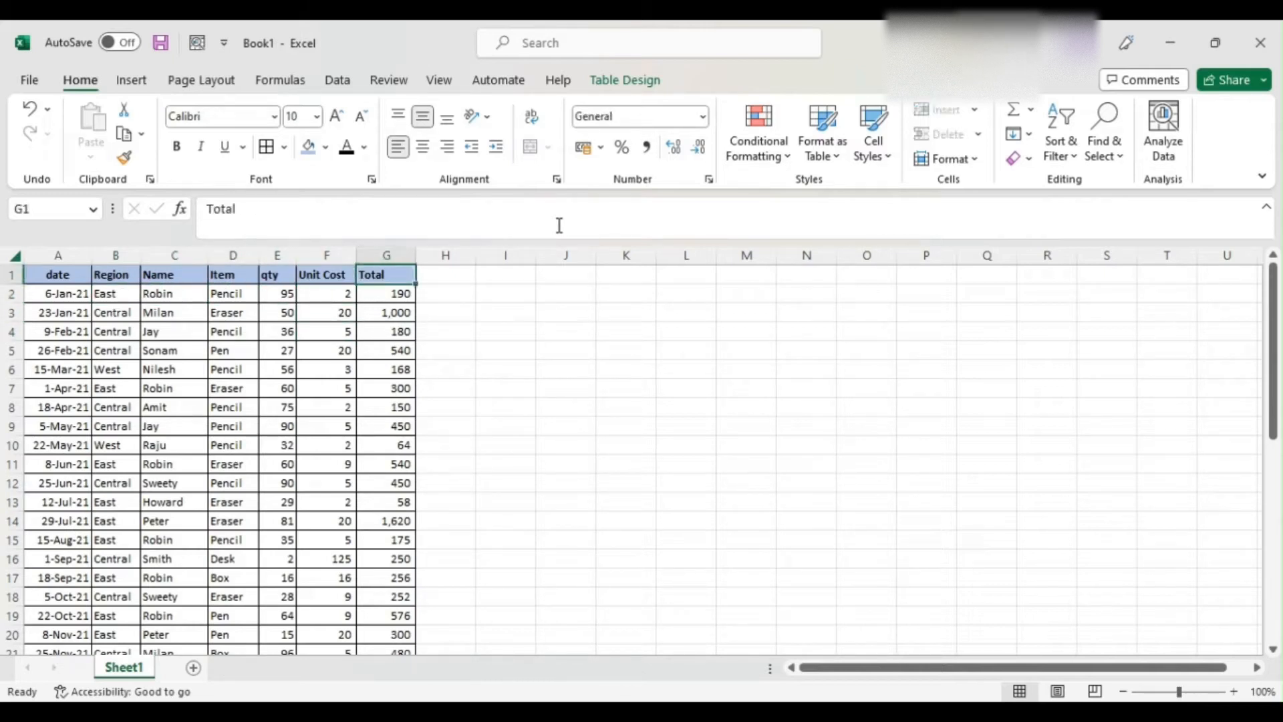
key("Down")
key("Left")
key("Left")
key("Right")
key("Right")
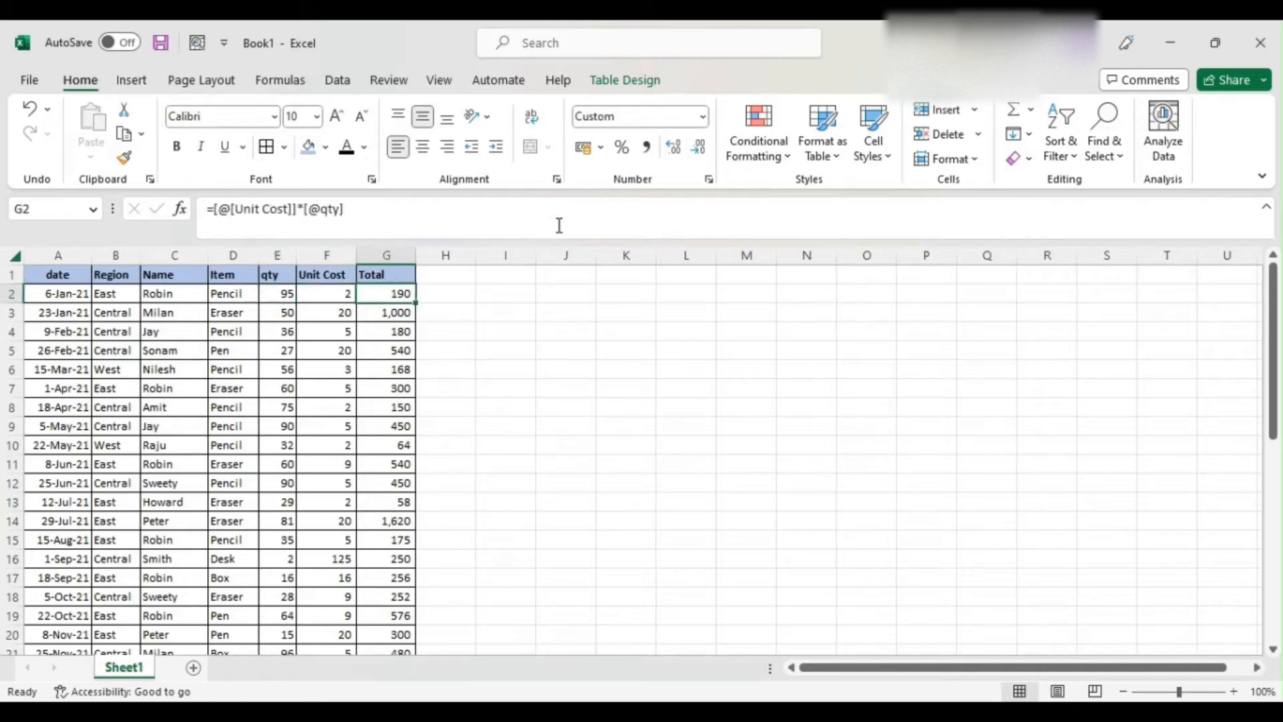
key("Left")
key("Up")
key("Left")
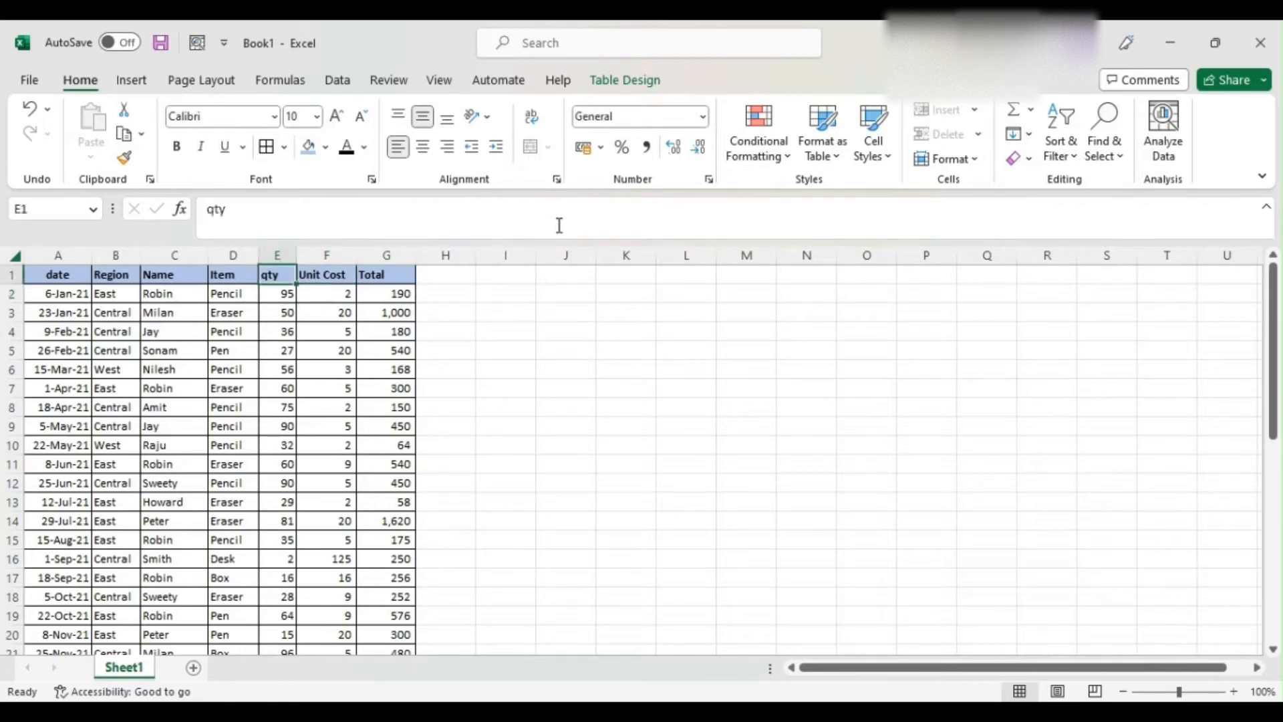
key("Down")
key("Up")
key("Down")
key("Right")
key("Right")
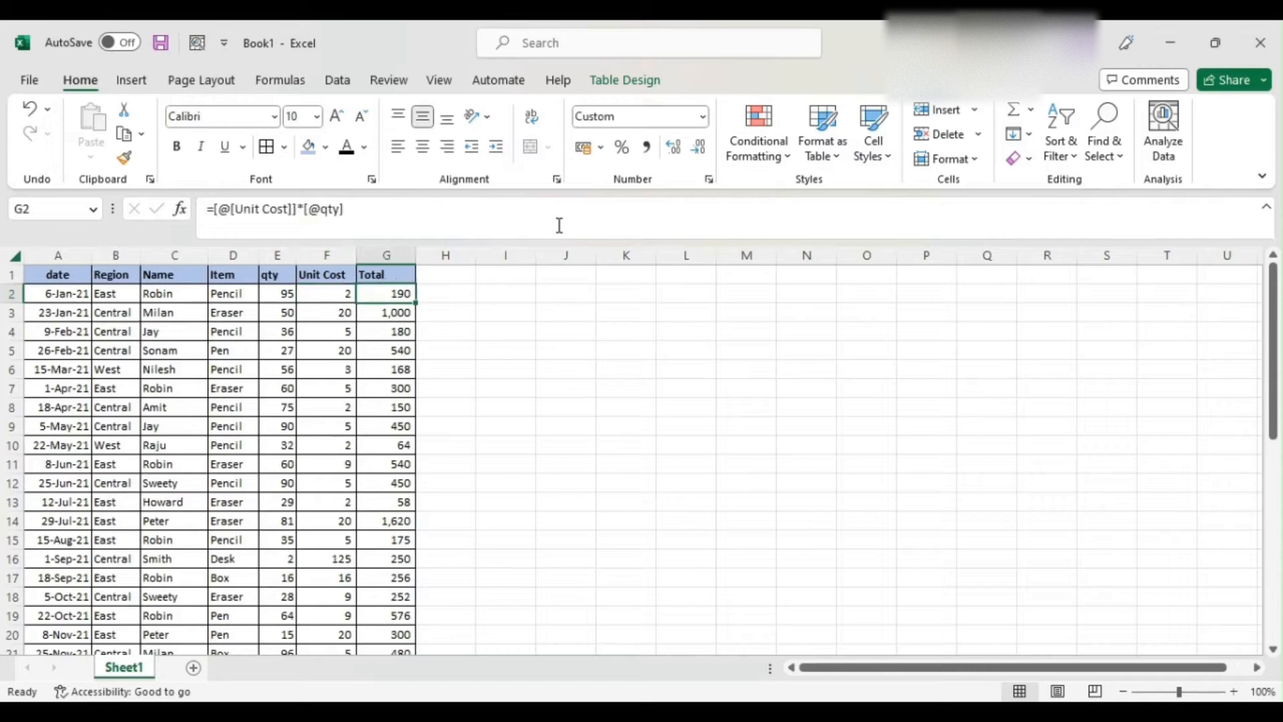
key("Up")
key("Down")
key("Up")
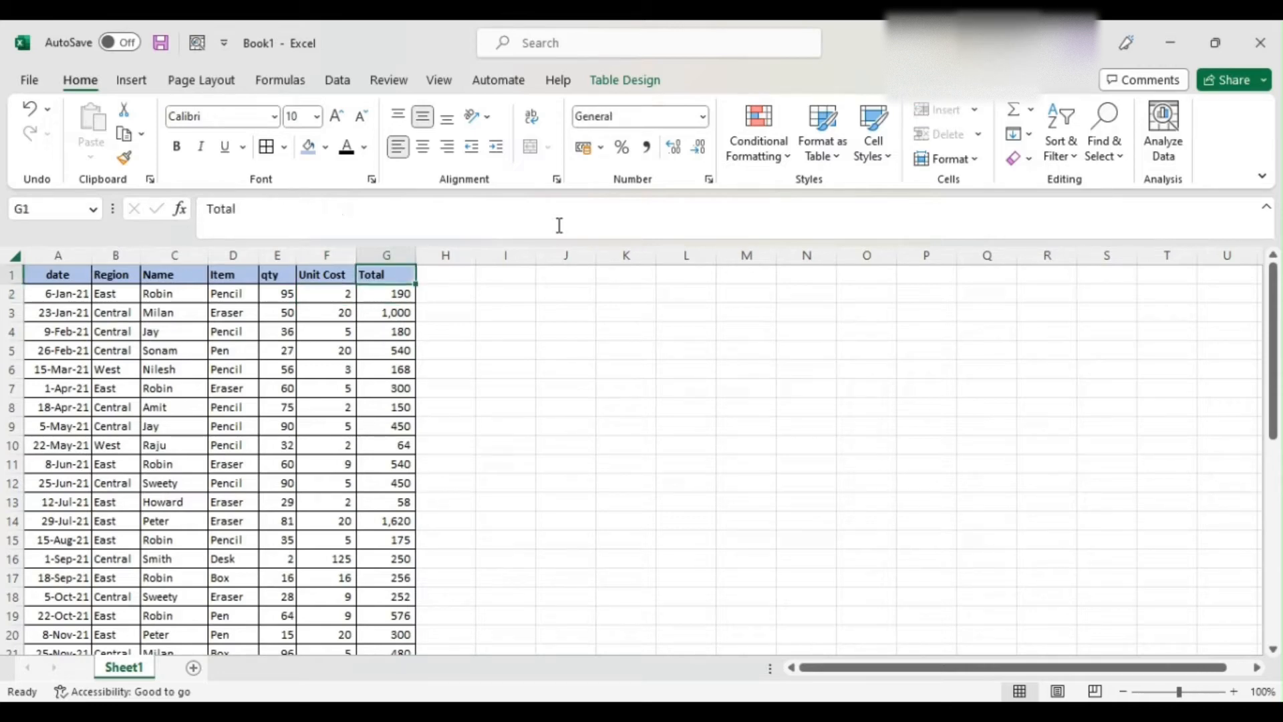
Check how far the data extends down the date column and return to cell A1.
key("ctrl+Left")
key("ctrl+Down")
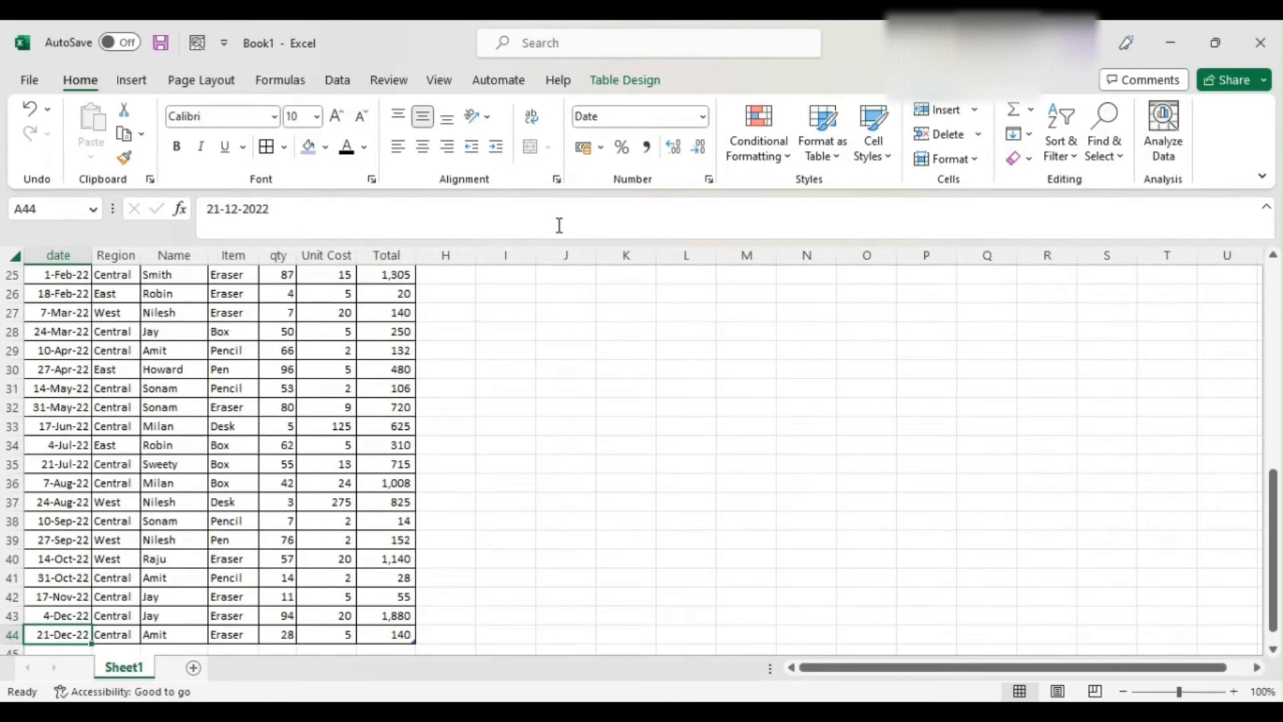
key("ctrl+Up")
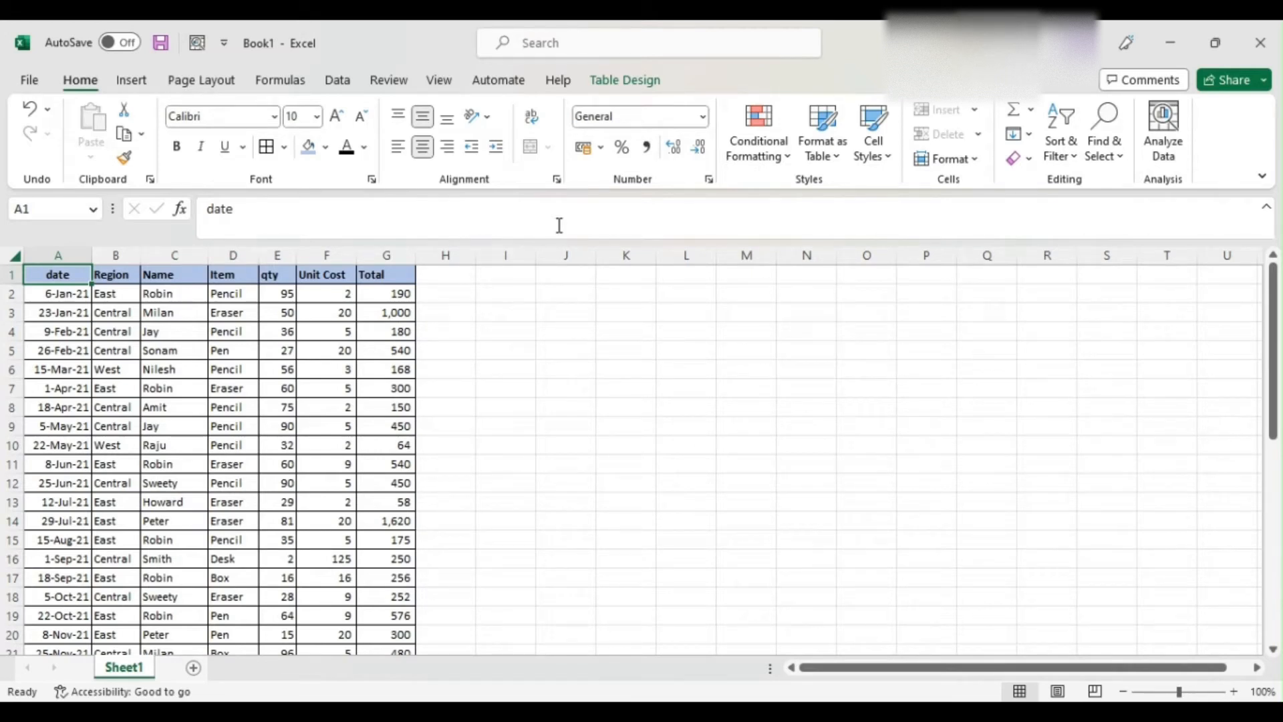
Revisit the Name column, examining its header and first few entries.
key("Right")
key("Right")
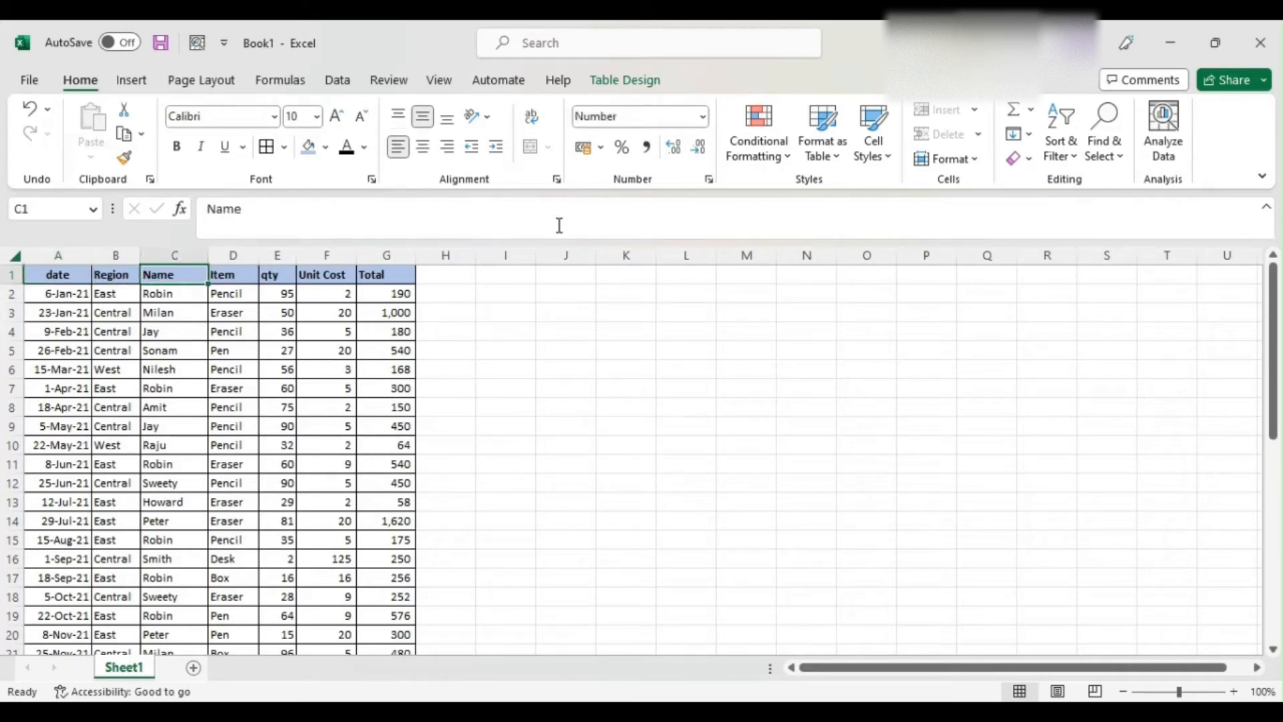
key("Down")
key("Down")
key("Down")
key("Up")
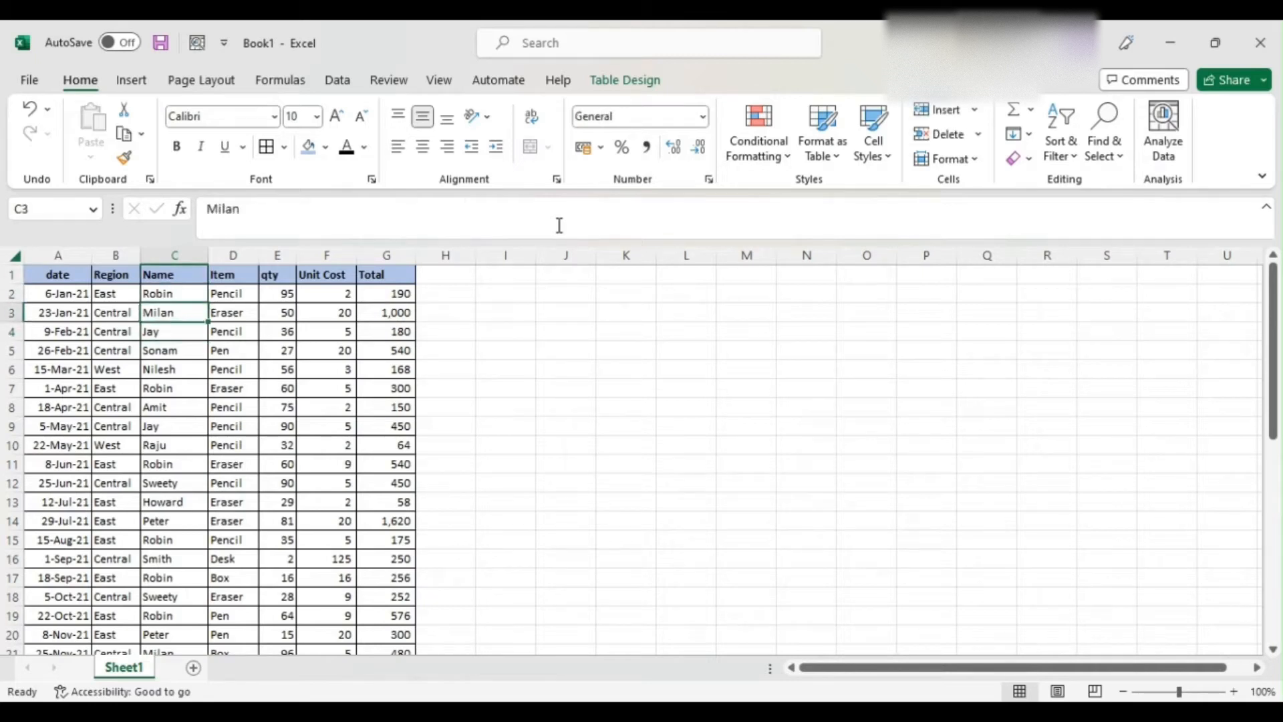
key("Up")
key("Up")
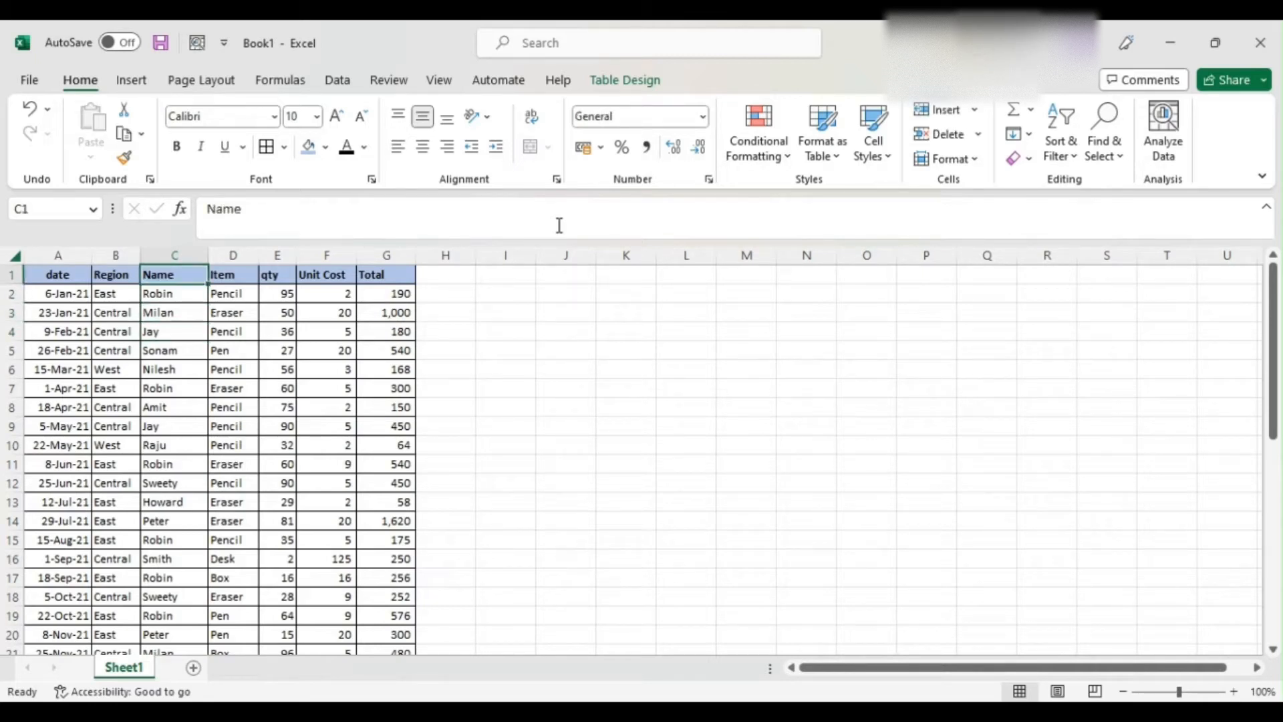
key("Down")
key("Down")
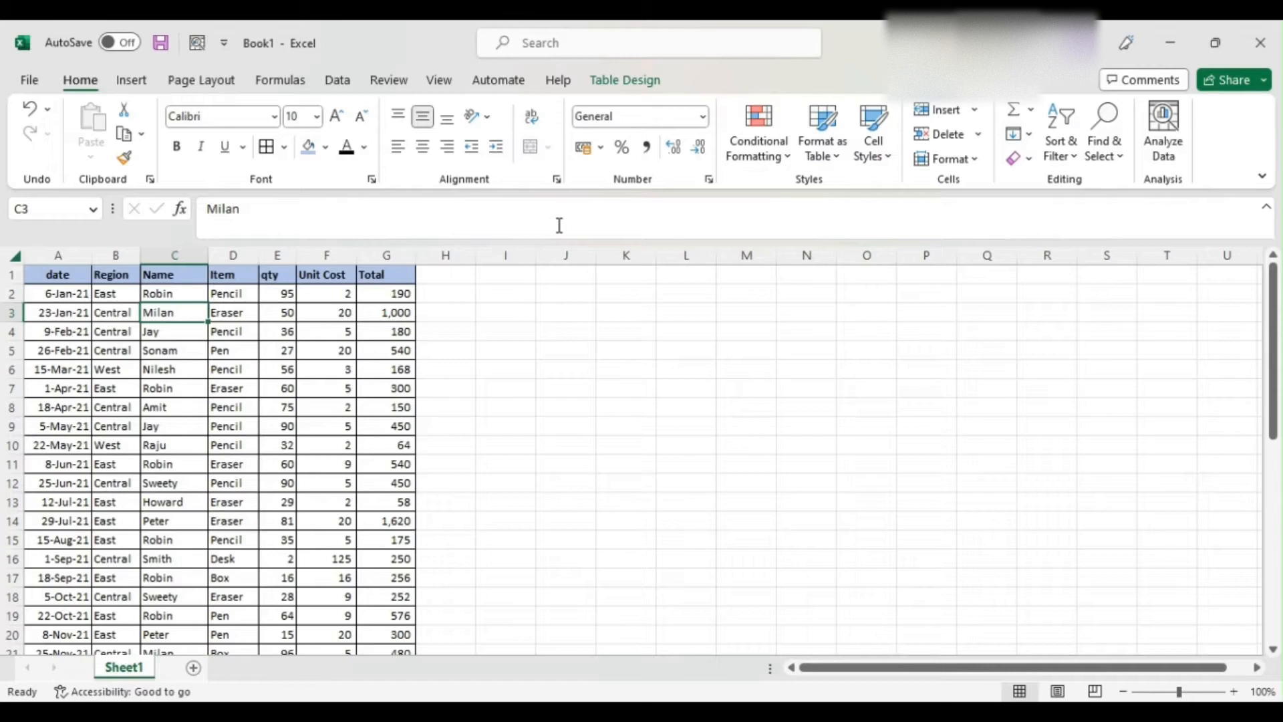
key("Up")
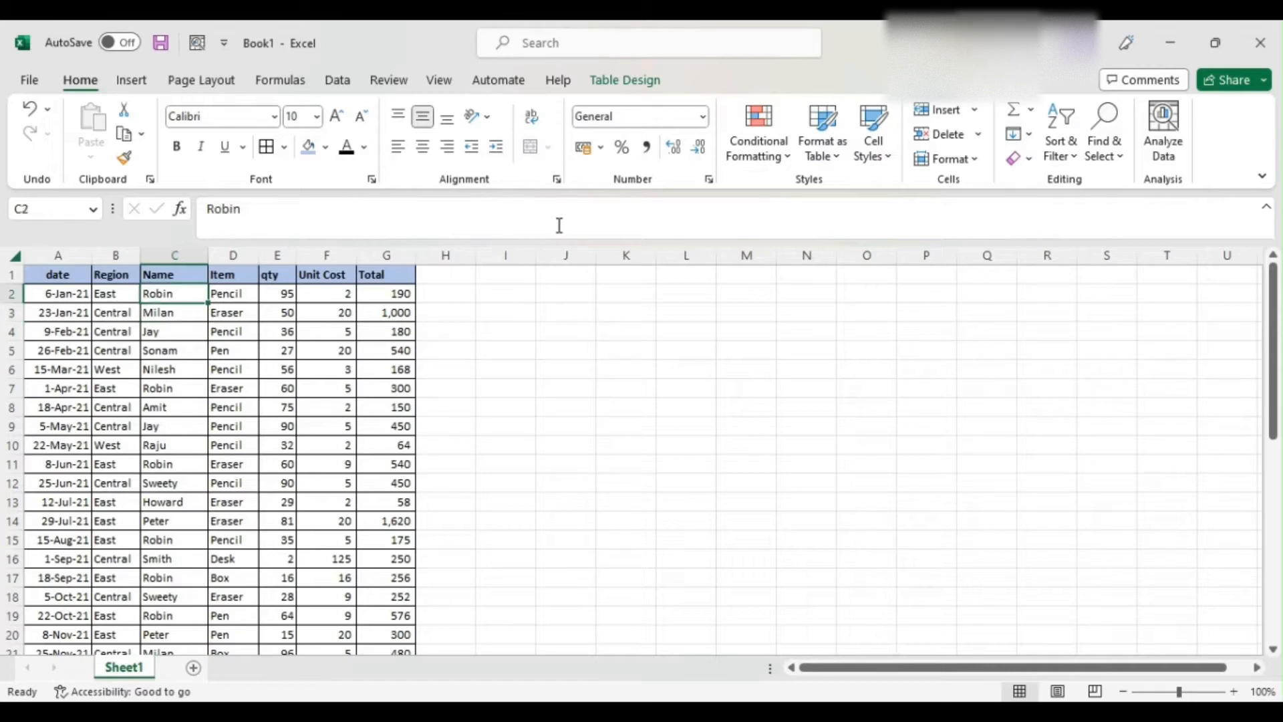
key("Up")
key("alt+d")
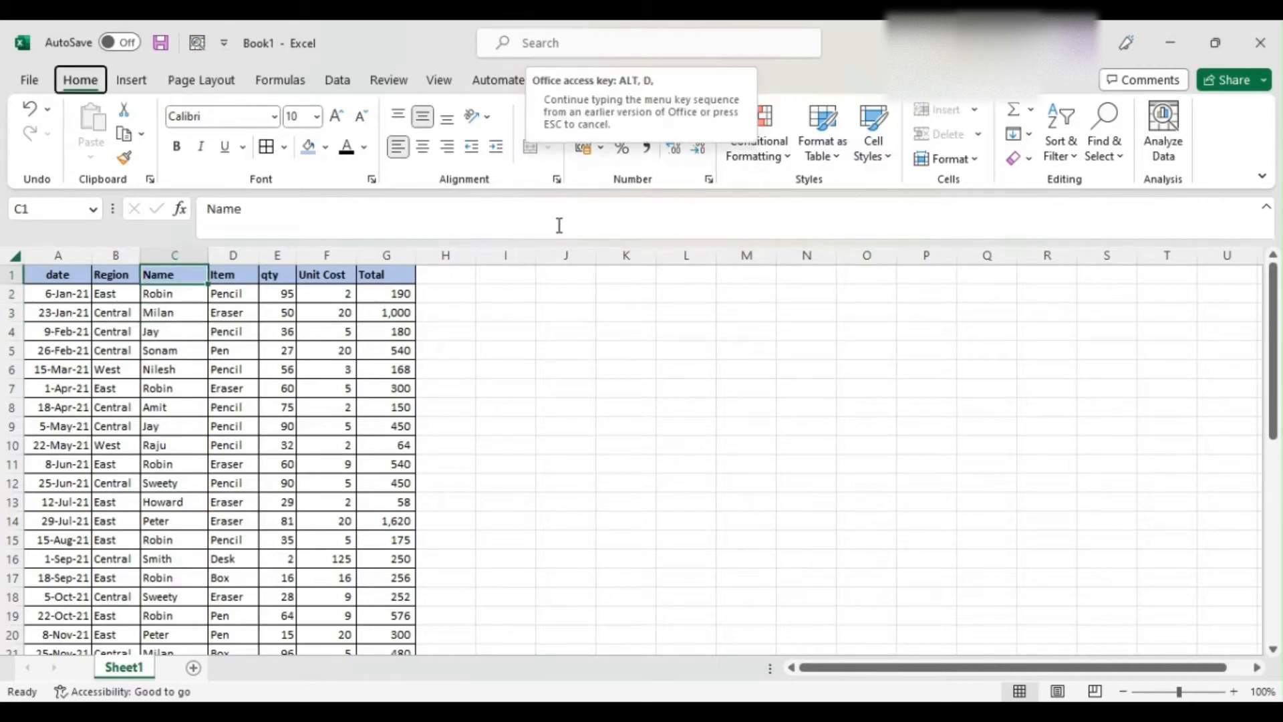
key("Escape")
key("Left")
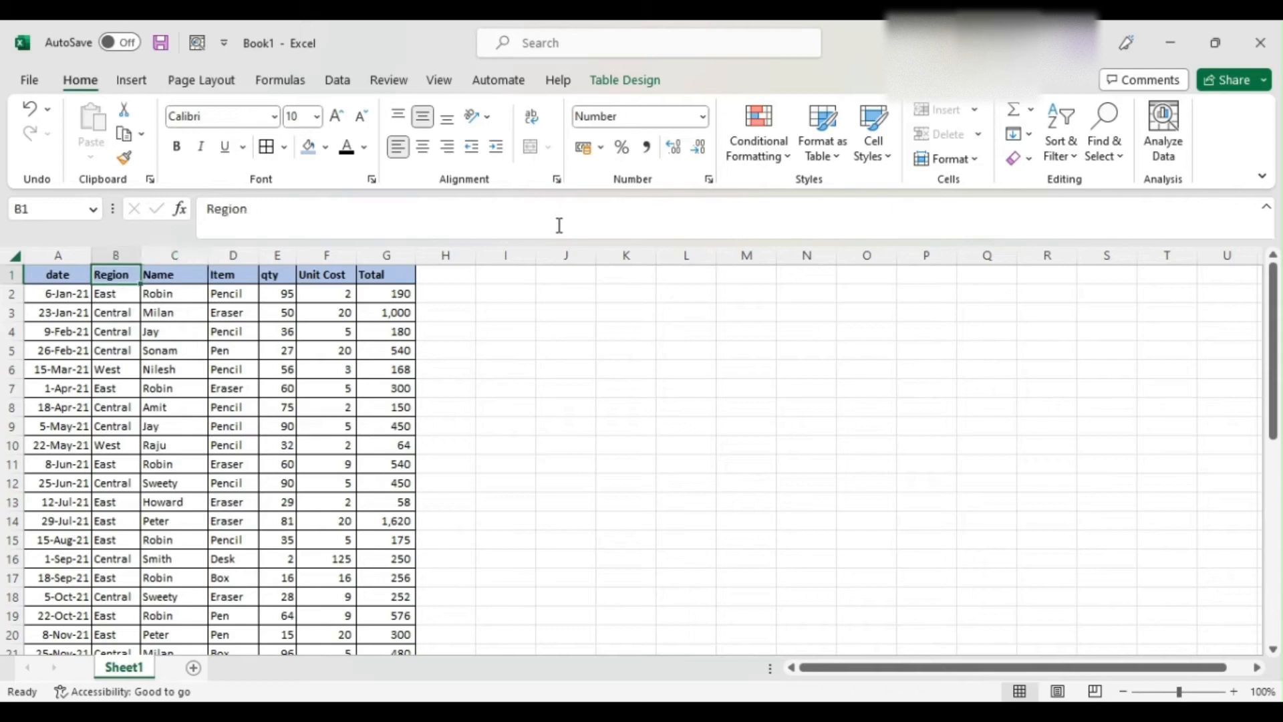
Turn on filtering for the sales table's column headers.
key("Right")
key("alt+d")
key("f")
key("f")
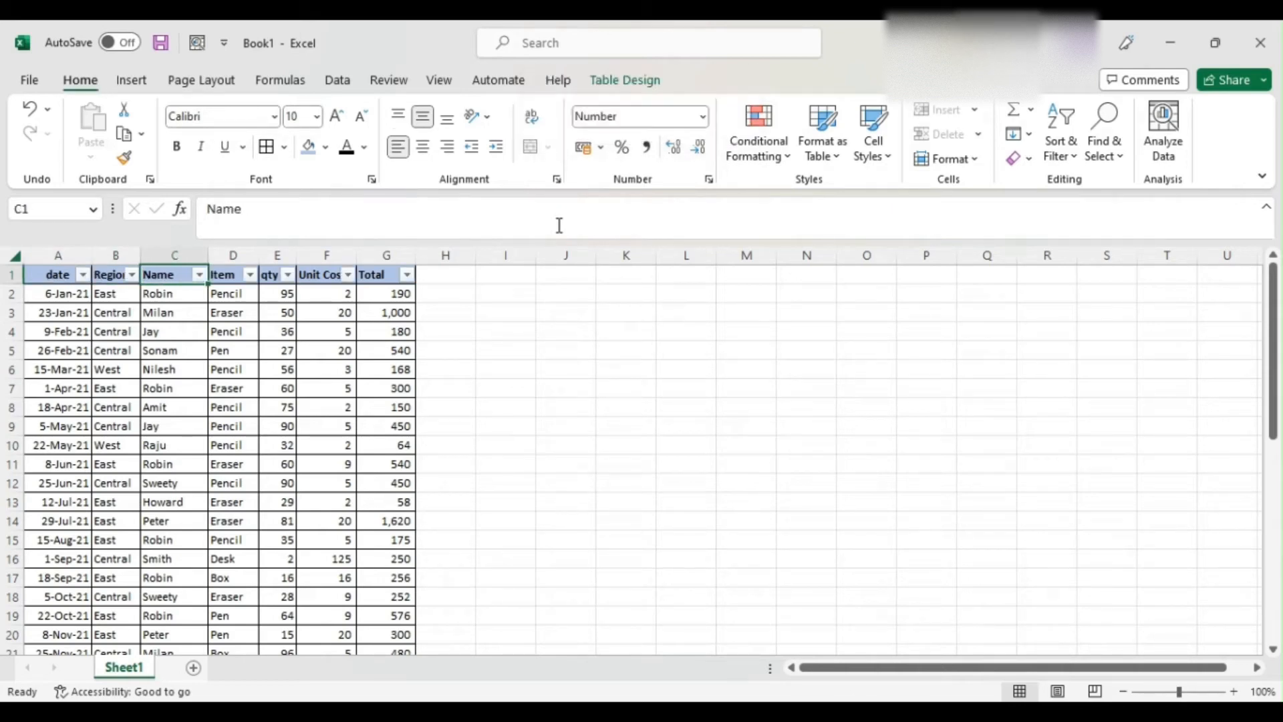
key("Down")
key("Up")
Filter the Name column to show only the records with the first record's name.
key("alt+Down")
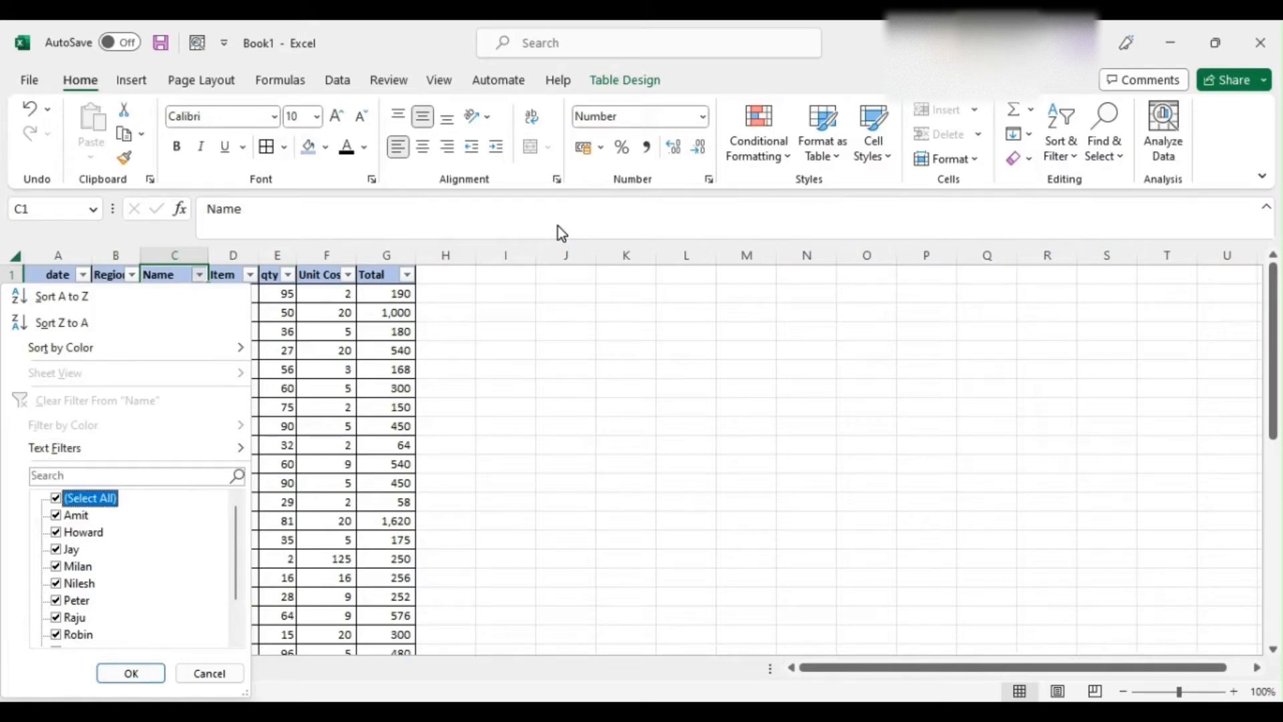
key("space")
key("Down")
key("Down")
key("Down")
key("Down")
key("Down")
key("Down")
key("Down")
key("Down")
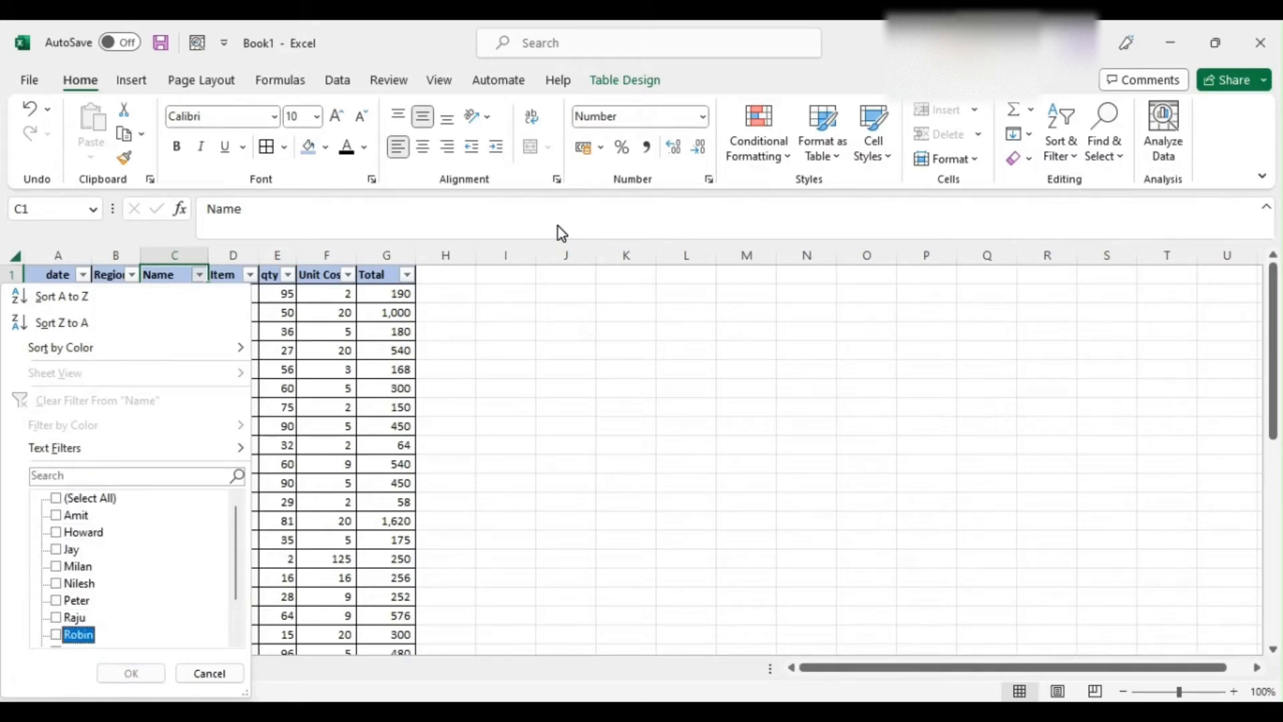
key("space")
key("Return")
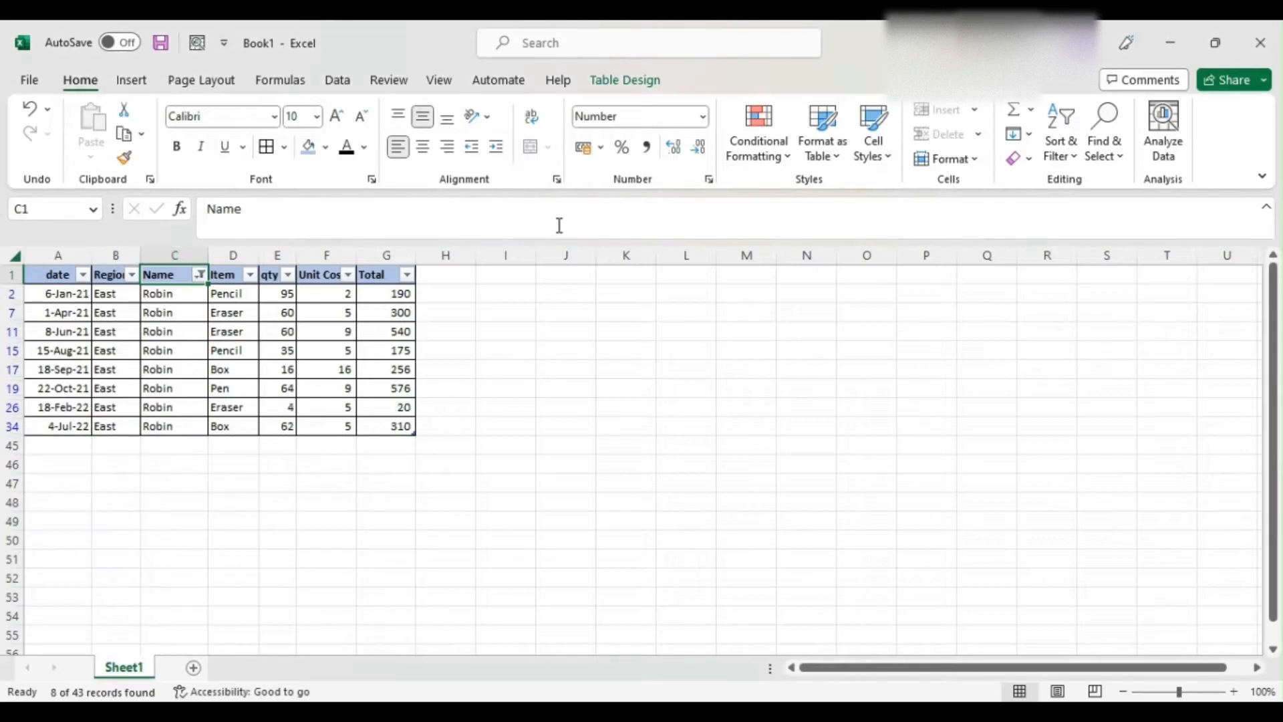
Filter the Item column to show only Pencil.
key("Down")
key("Up")
key("Right")
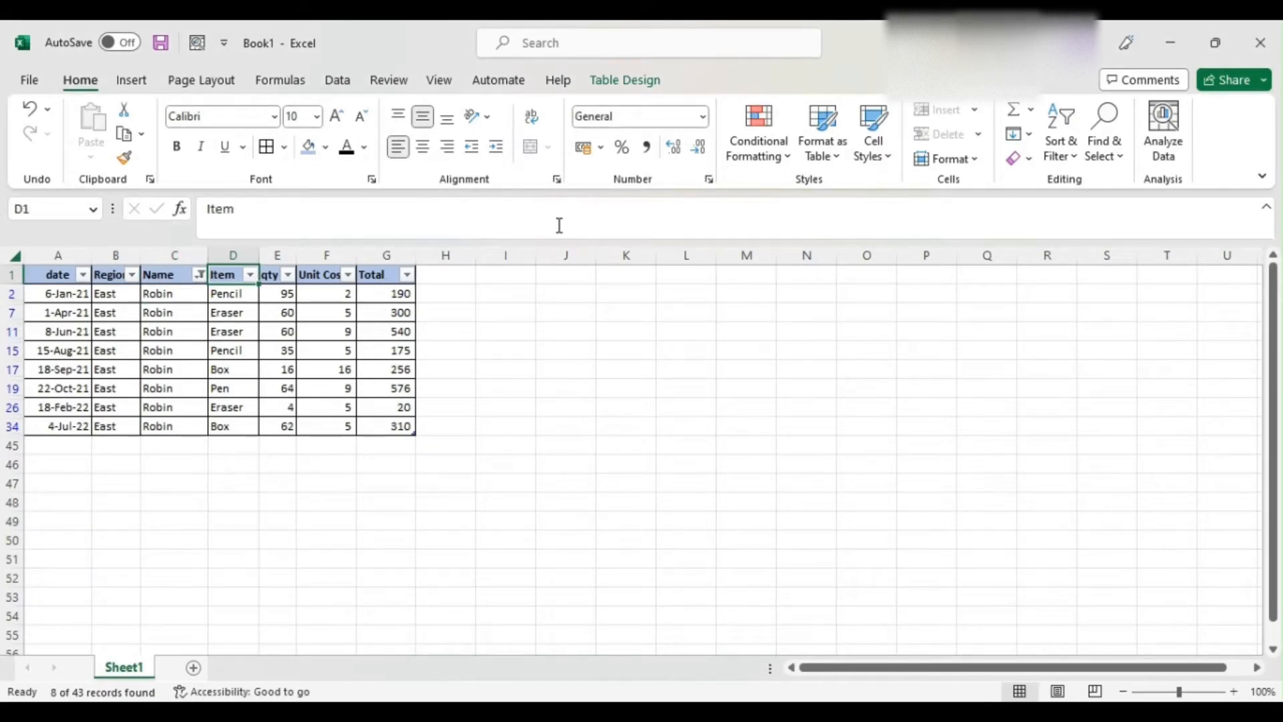
key("alt+Down")
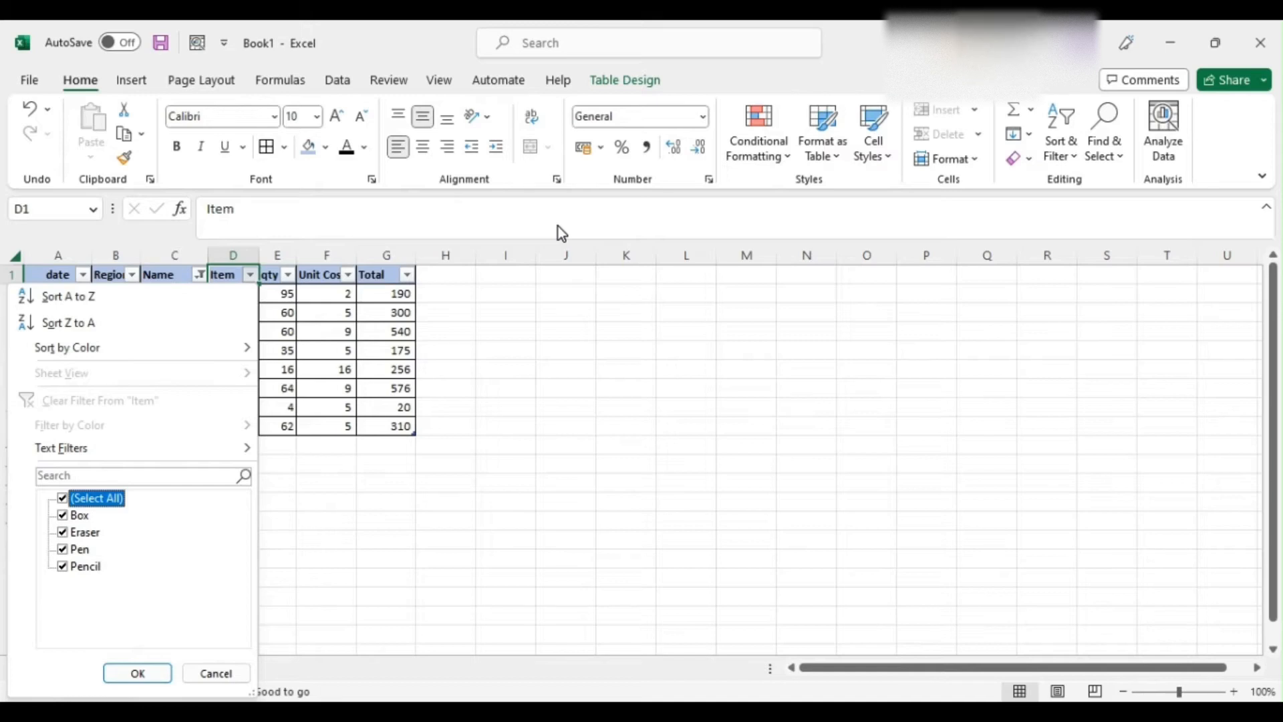
key("space")
key("Down")
key("Down")
key("Down")
key("Down")
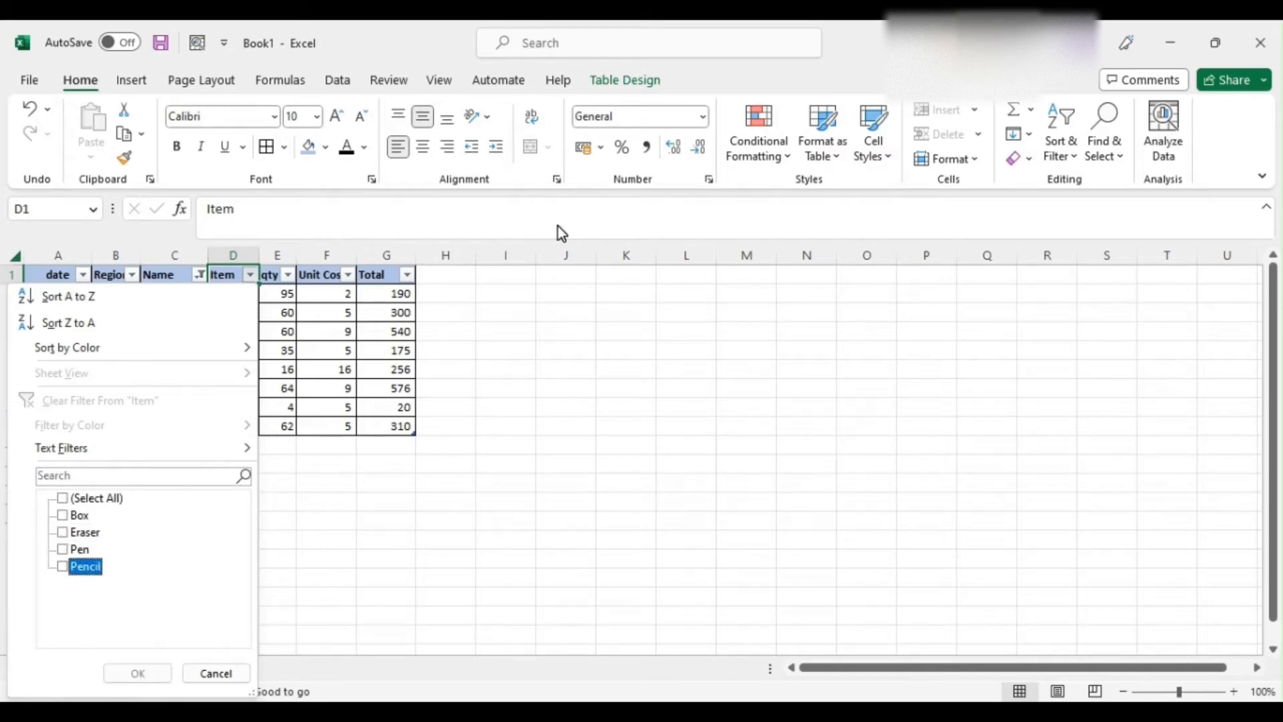
key("space")
key("Return")
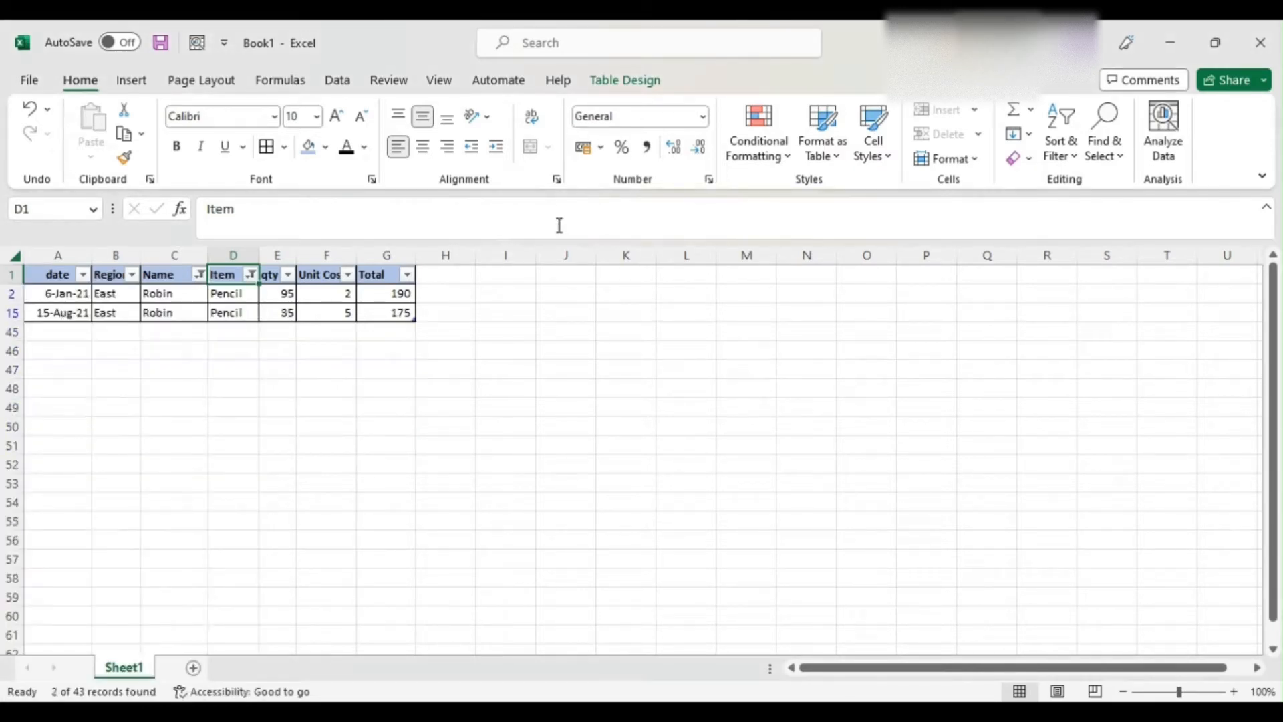
Review the date, name, item and quantity of the records left by the Name and Item filters.
key("Up")
key("Left")
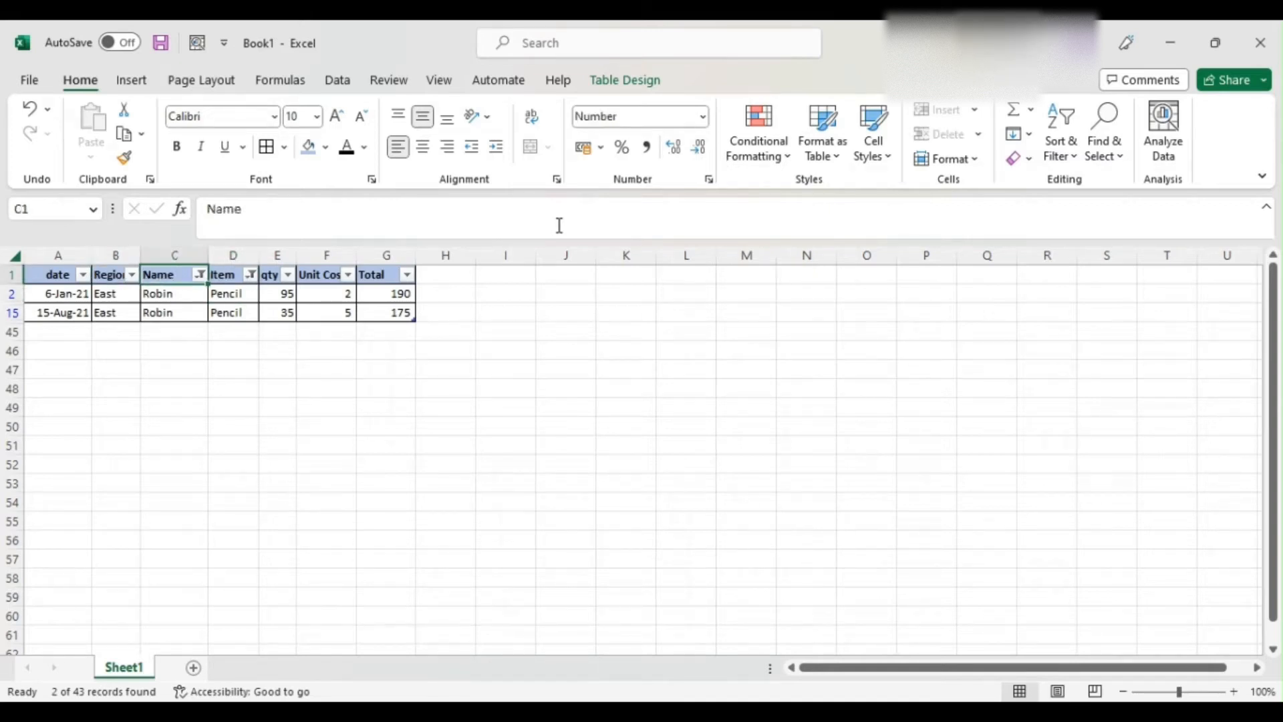
key("Right")
key("Right")
key("Down")
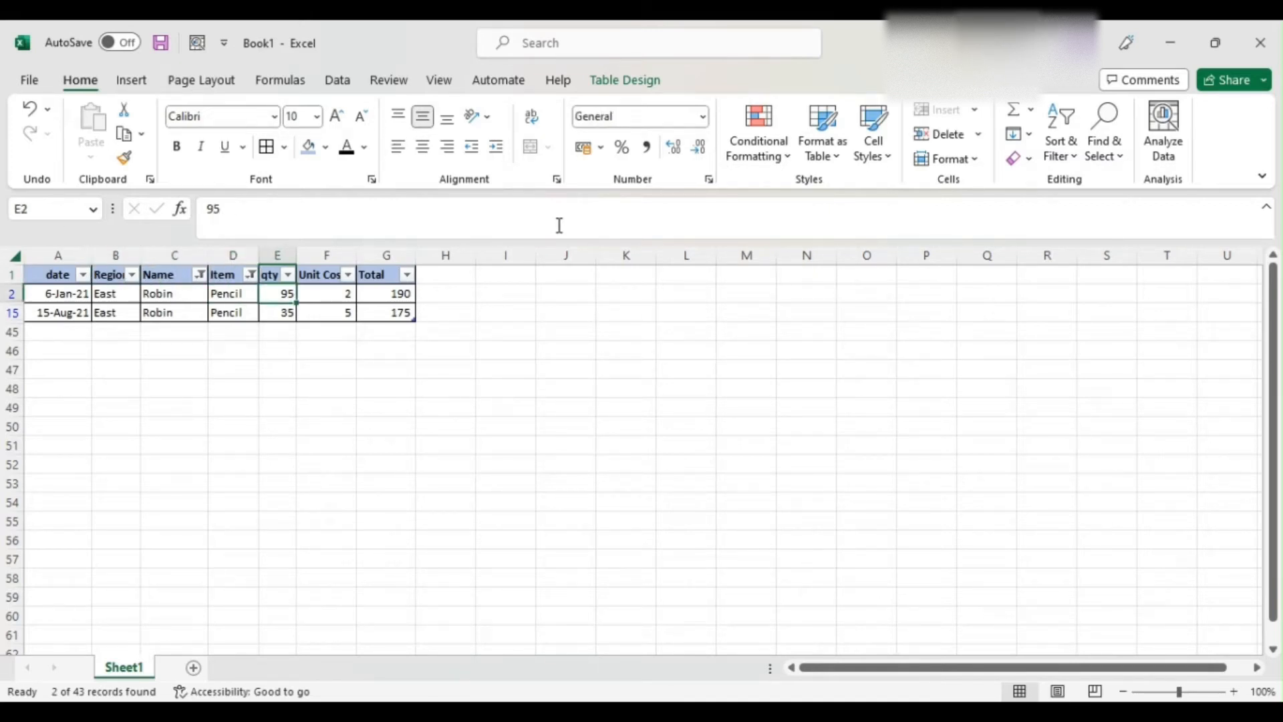
key("Home")
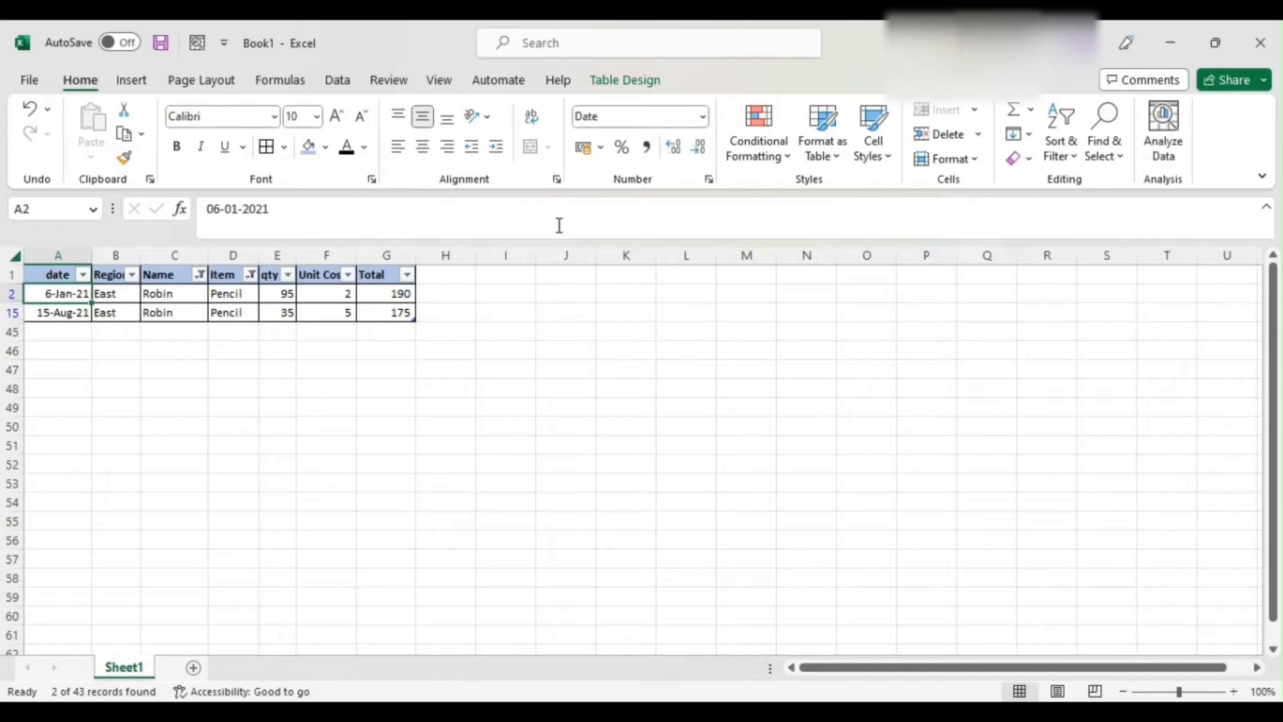
key("Right")
key("Right")
key("Right")
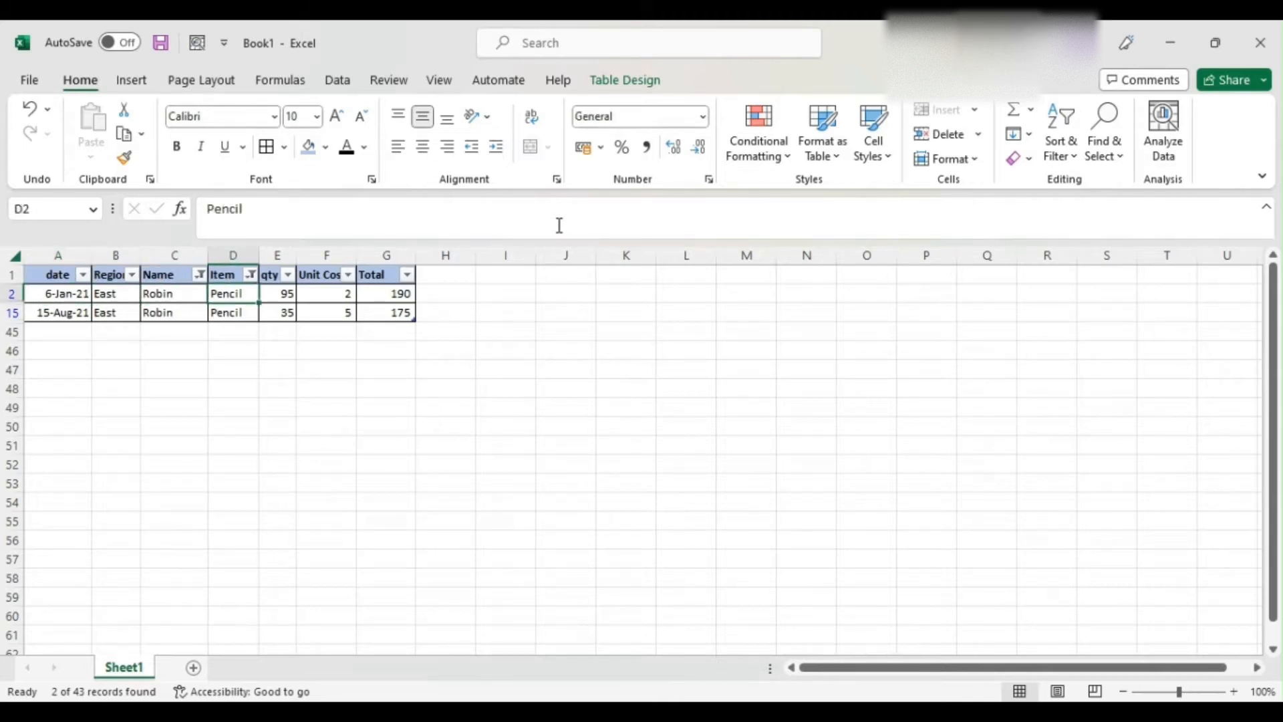
key("Down")
key("Right")
key("Home")
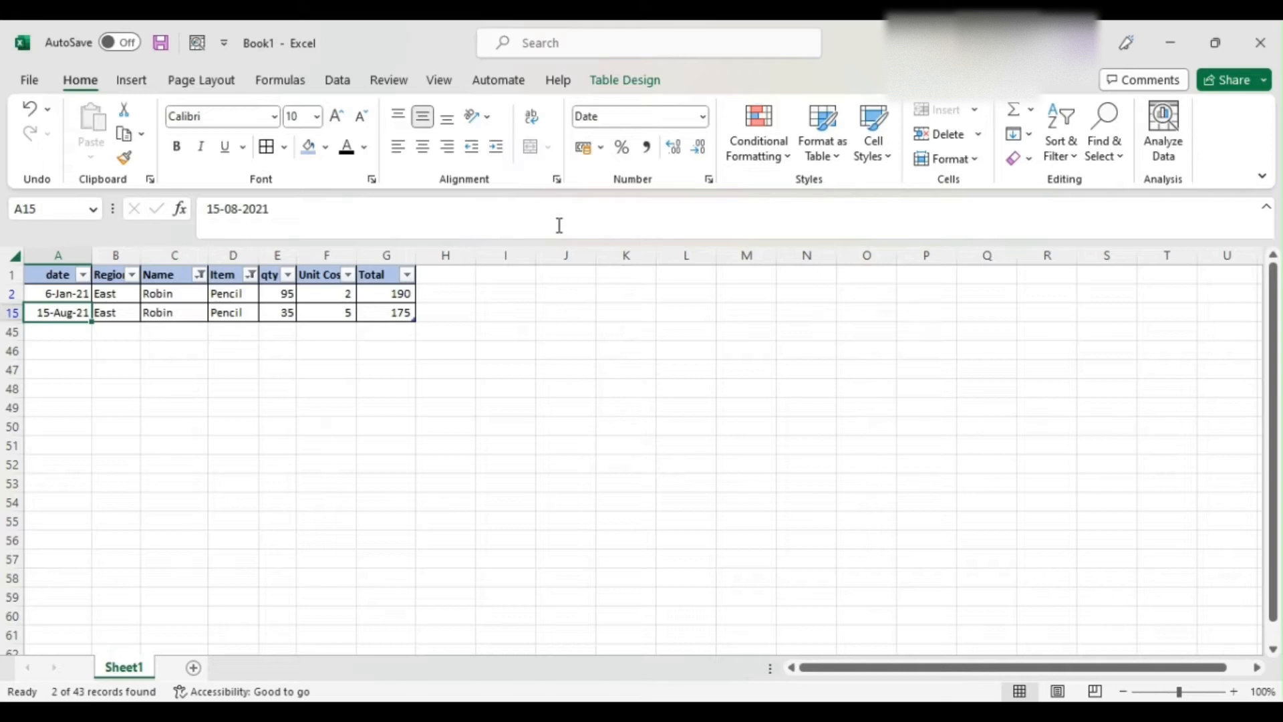
Select the two filtered qty values to read their sum.
key("Right")
key("Right")
key("Right")
key("Right")
key("Up")
key("shift+Down")
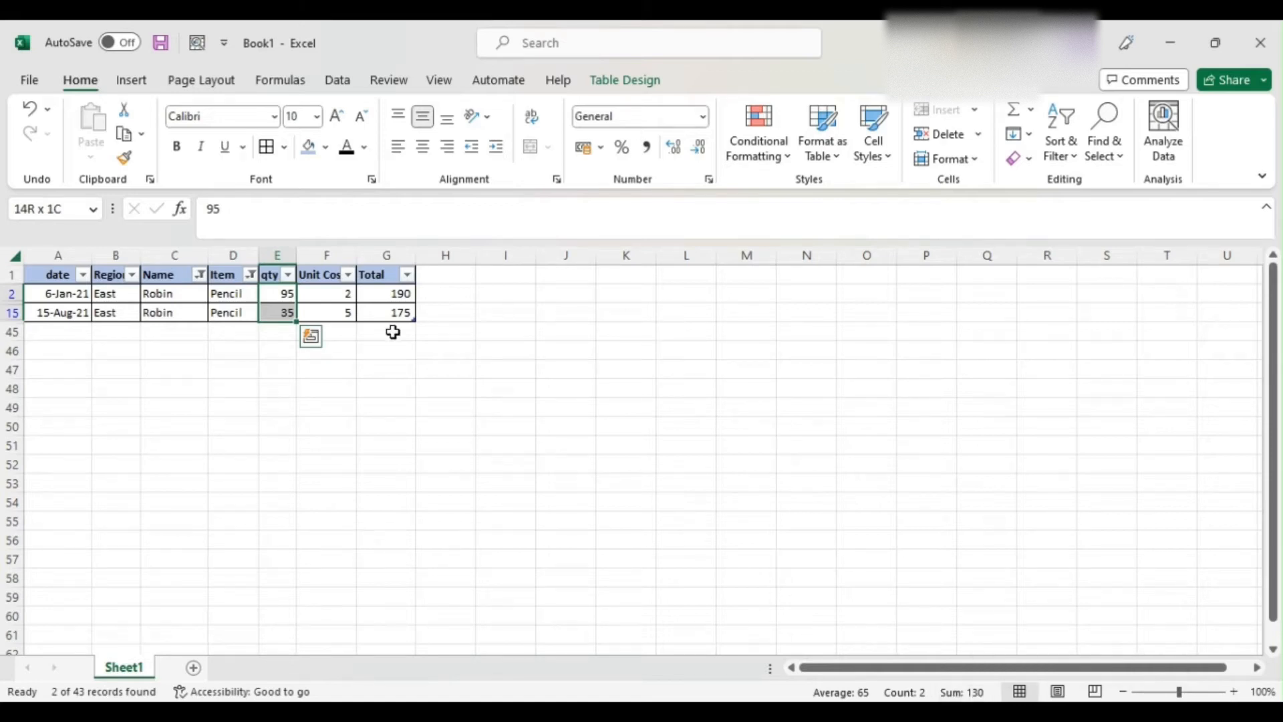
key("Up")
key("Down")
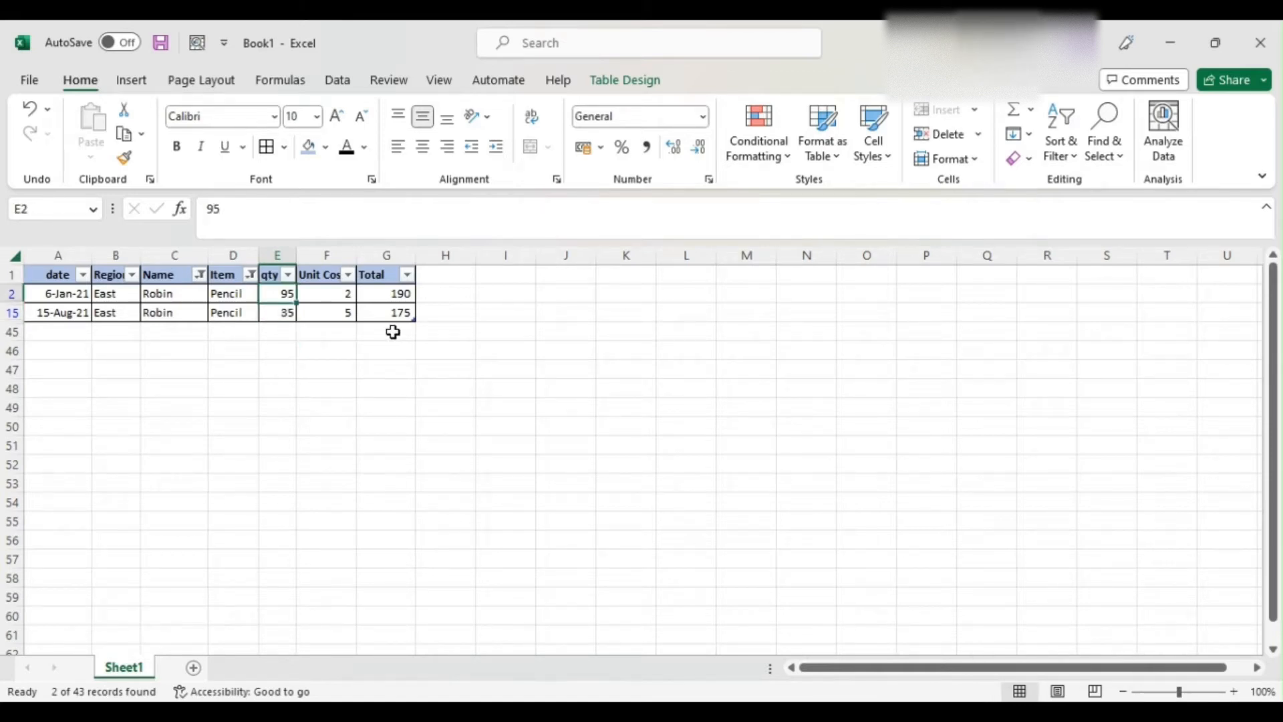
Go over the filtered table's headers from Region to Unit Cost.
key("Up")
key("Down")
key("Up")
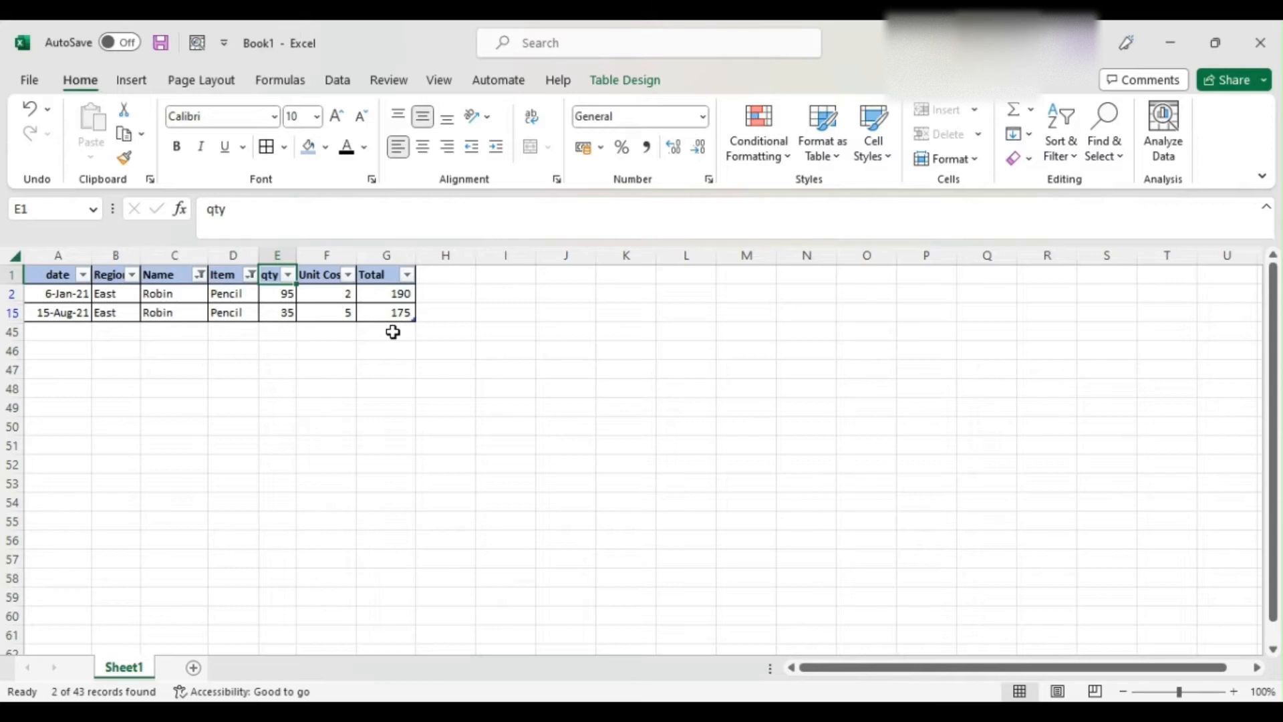
key("Right")
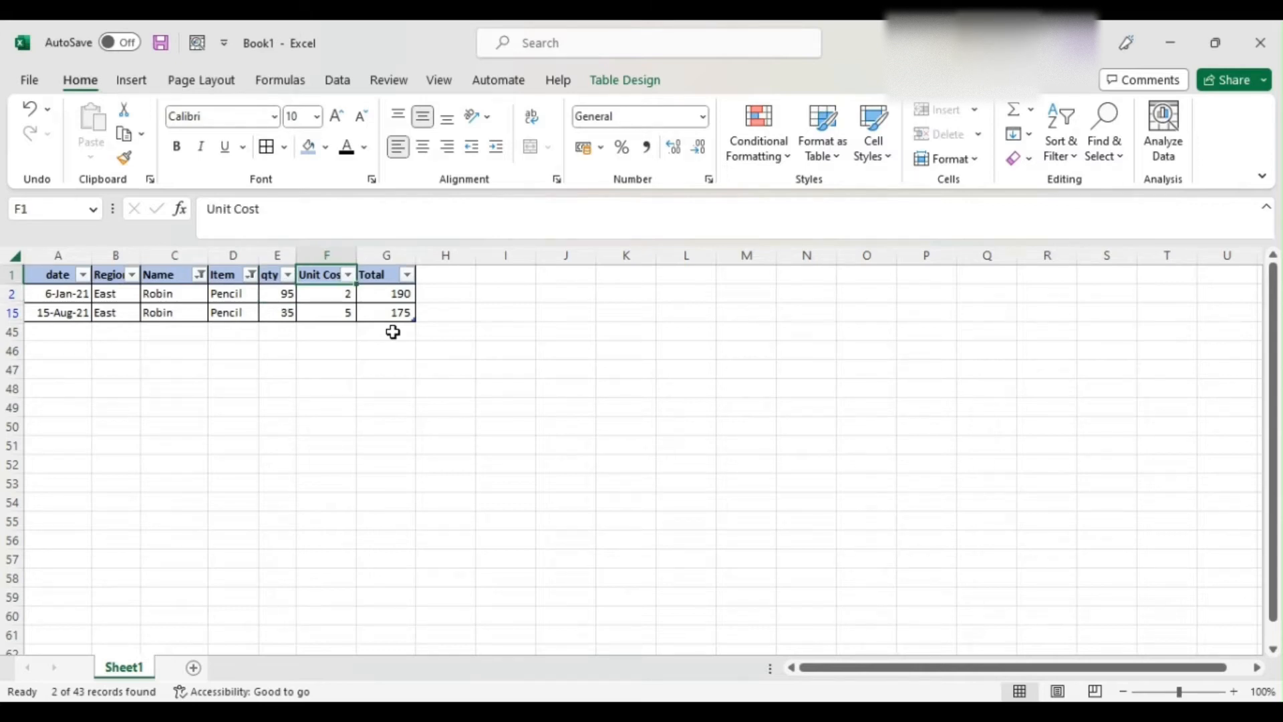
key("Left")
key("Left")
key("Left")
key("Left")
key("Right")
key("Right")
key("Right")
key("Right")
key("Left")
Select the two filtered Total values to read their sum.
key("Down")
key("Down")
key("Right")
key("Right")
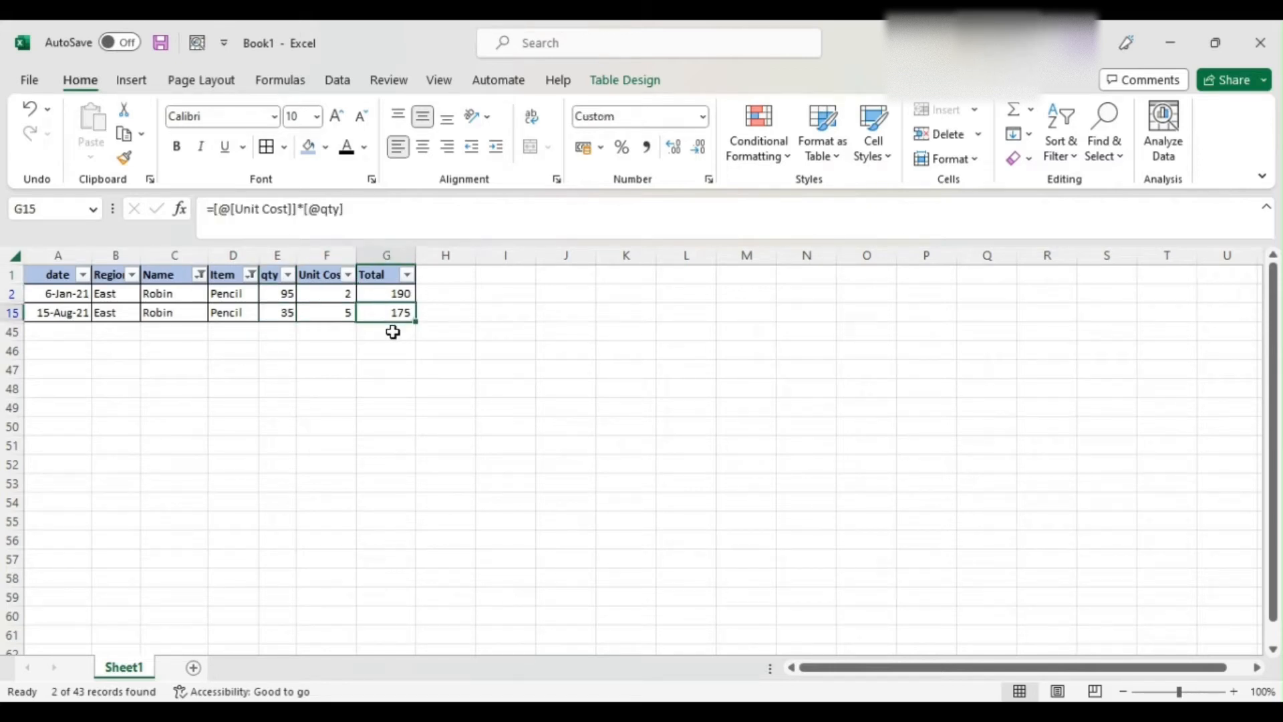
key("Up")
key("shift+Down")
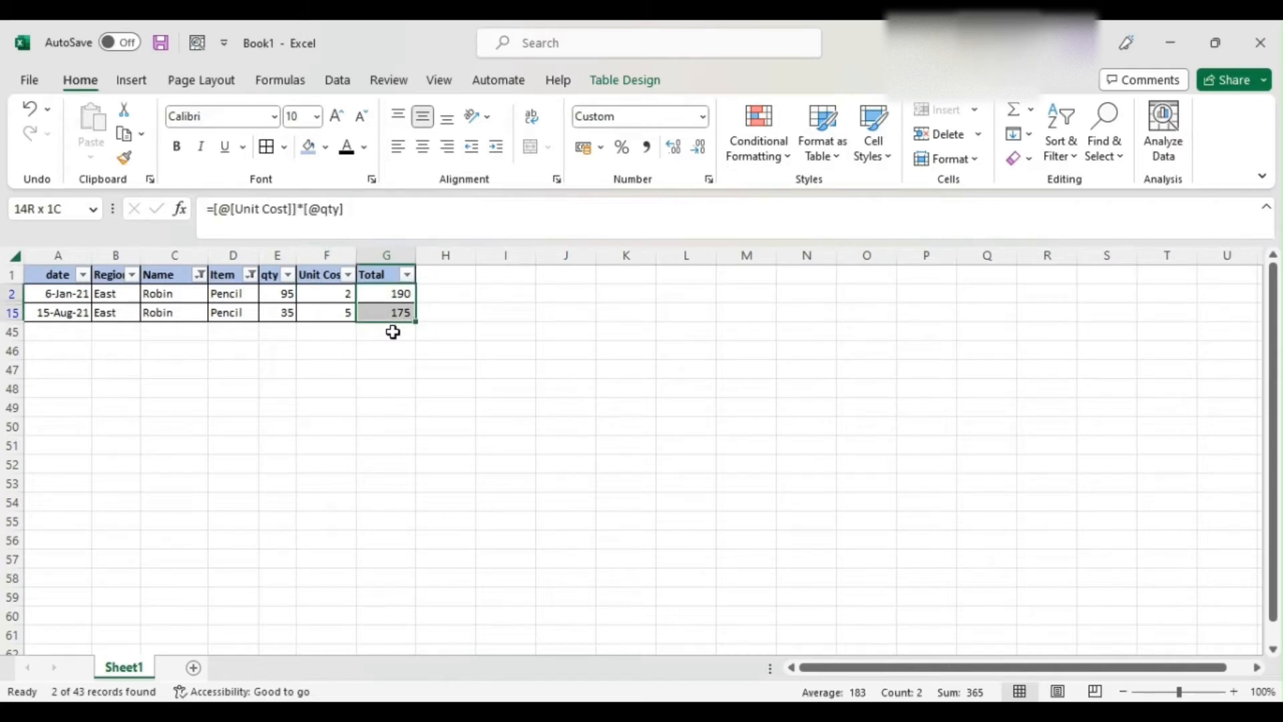
Turn off filtering on the sales table to bring back all records.
key("Up")
key("Left")
key("Left")
key("Left")
key("Left")
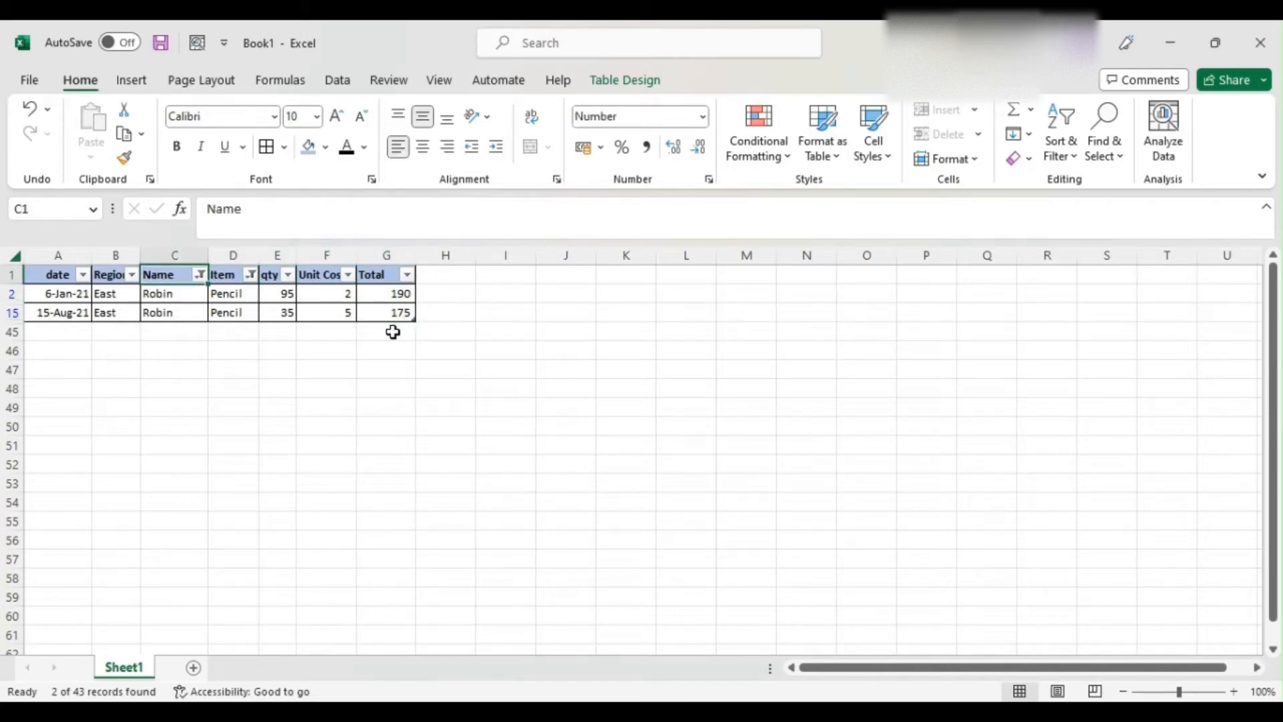
key("alt+d")
key("f")
key("f")
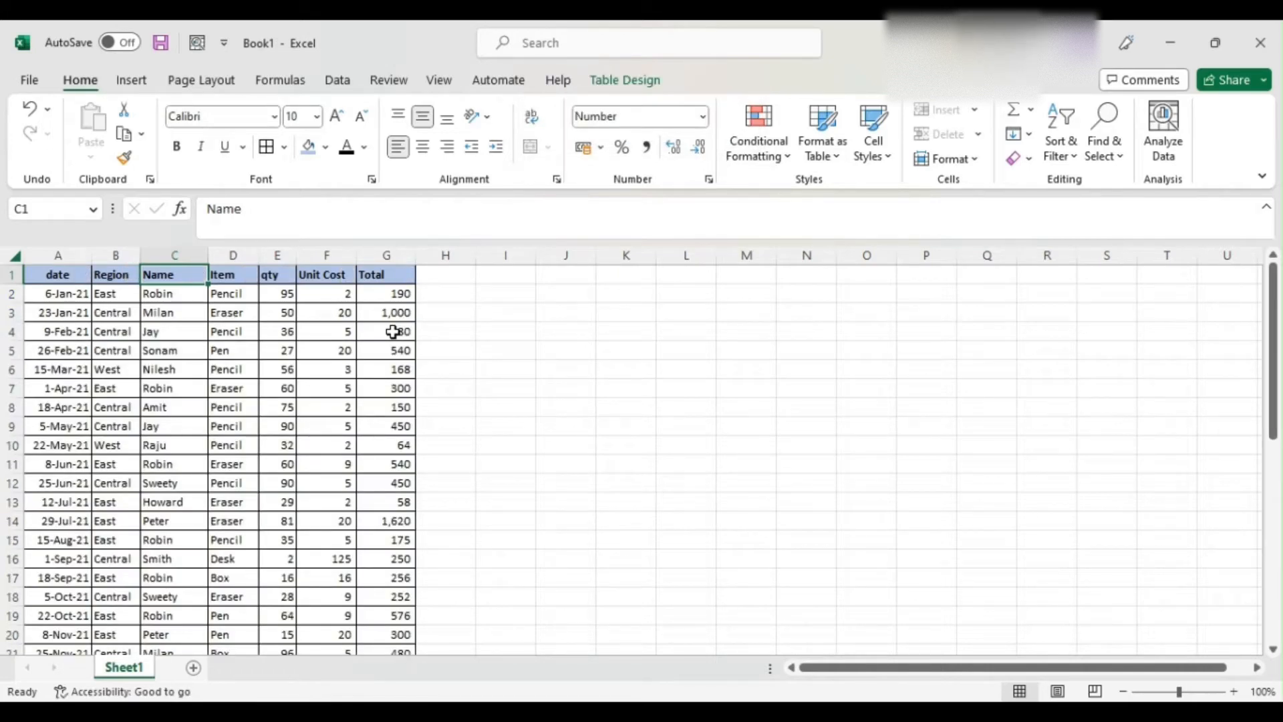
Check how far the data extends down the Region column and across the header row, reviewing the Name, Item and qty headers.
key("Left")
key("ctrl+Down")
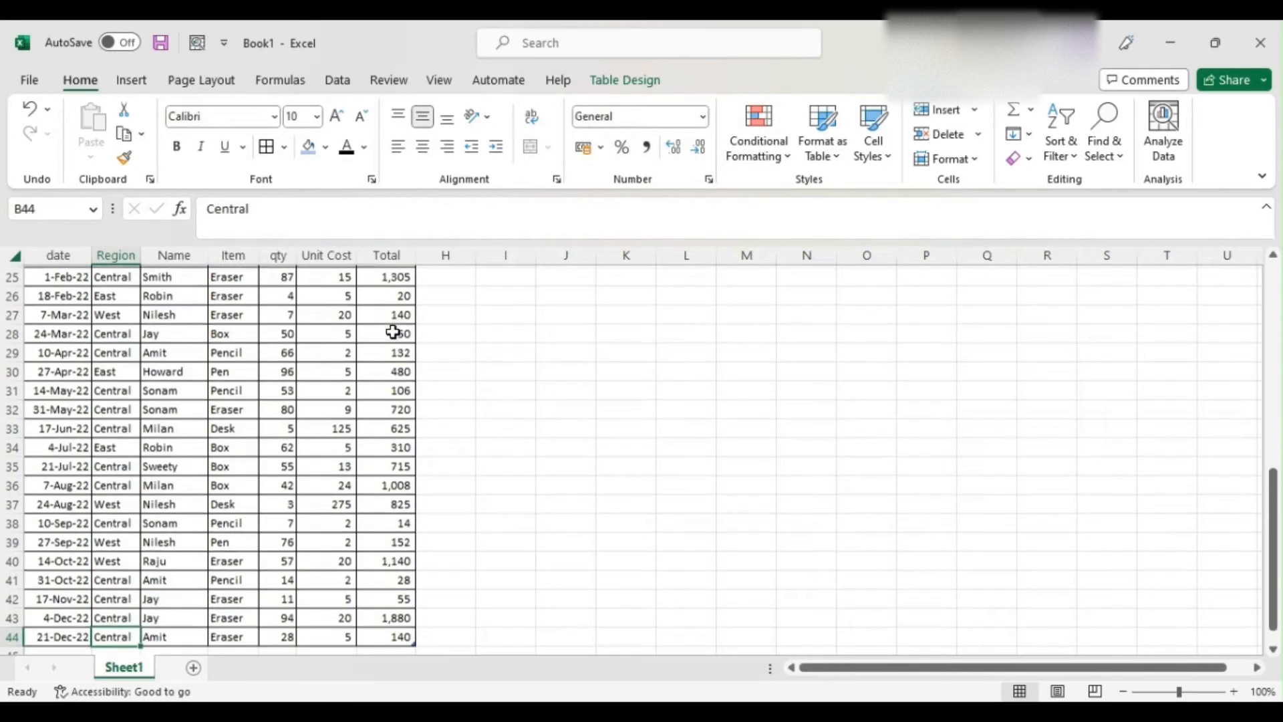
key("ctrl+Home")
key("ctrl+shift+Right")
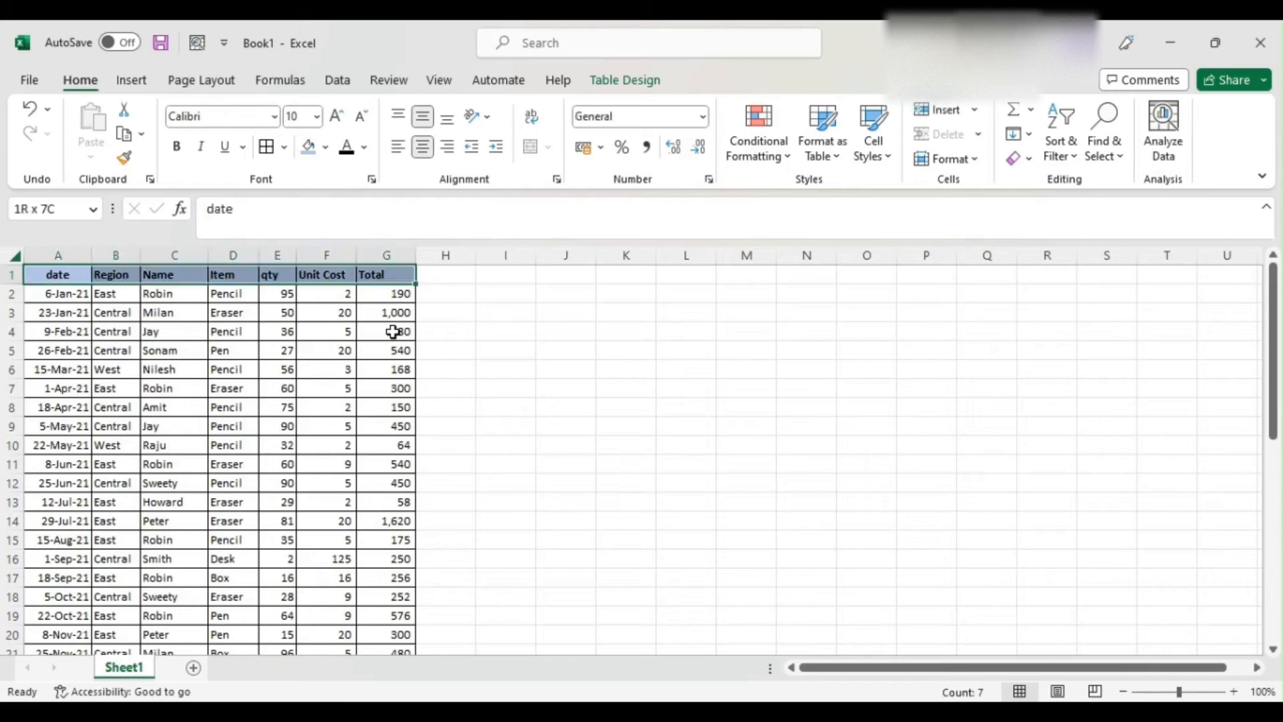
scroll(392, 332, "down", 4)
scroll(392, 332, "up", 4)
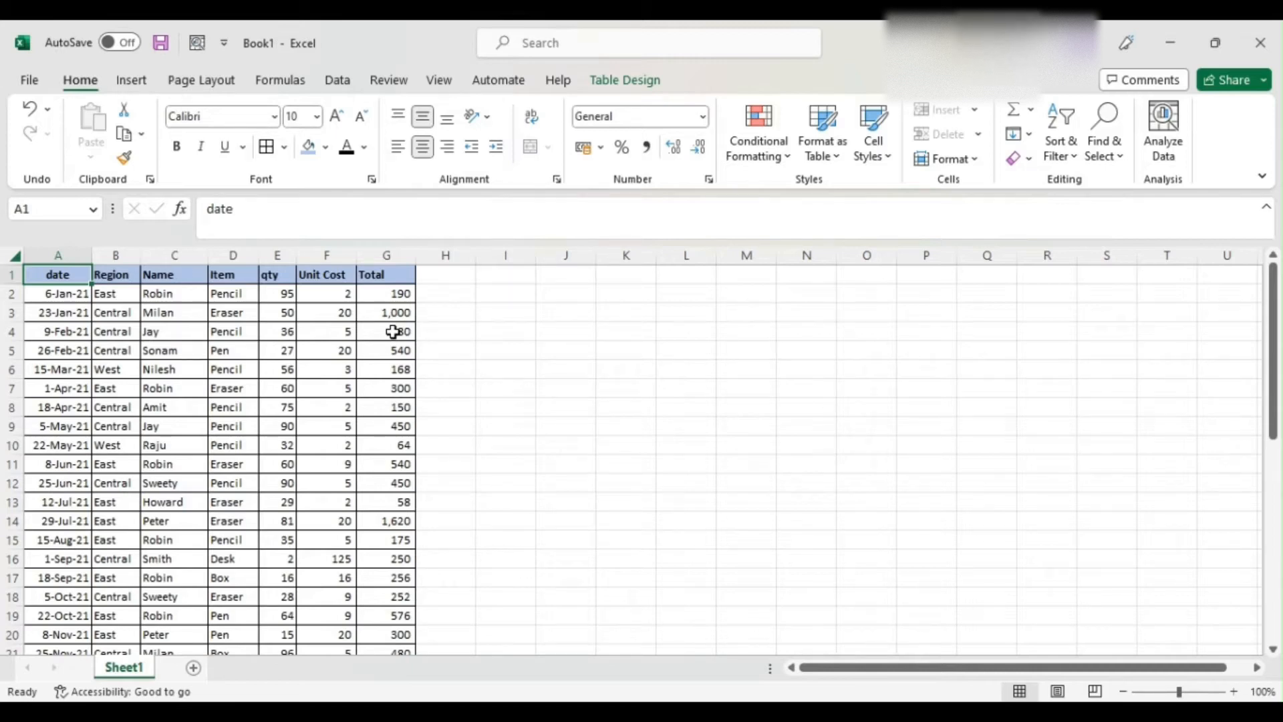
key("Right")
key("Right")
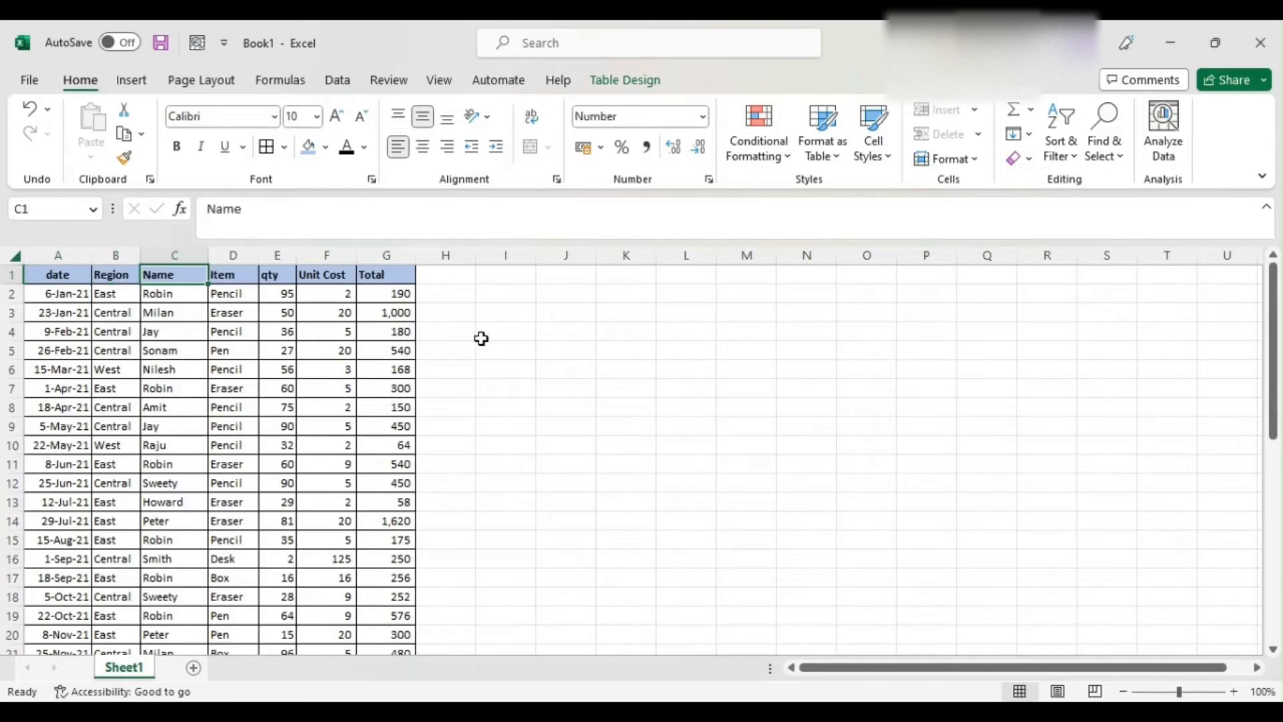
key("Right")
key("Right")
key("Left")
key("Home")
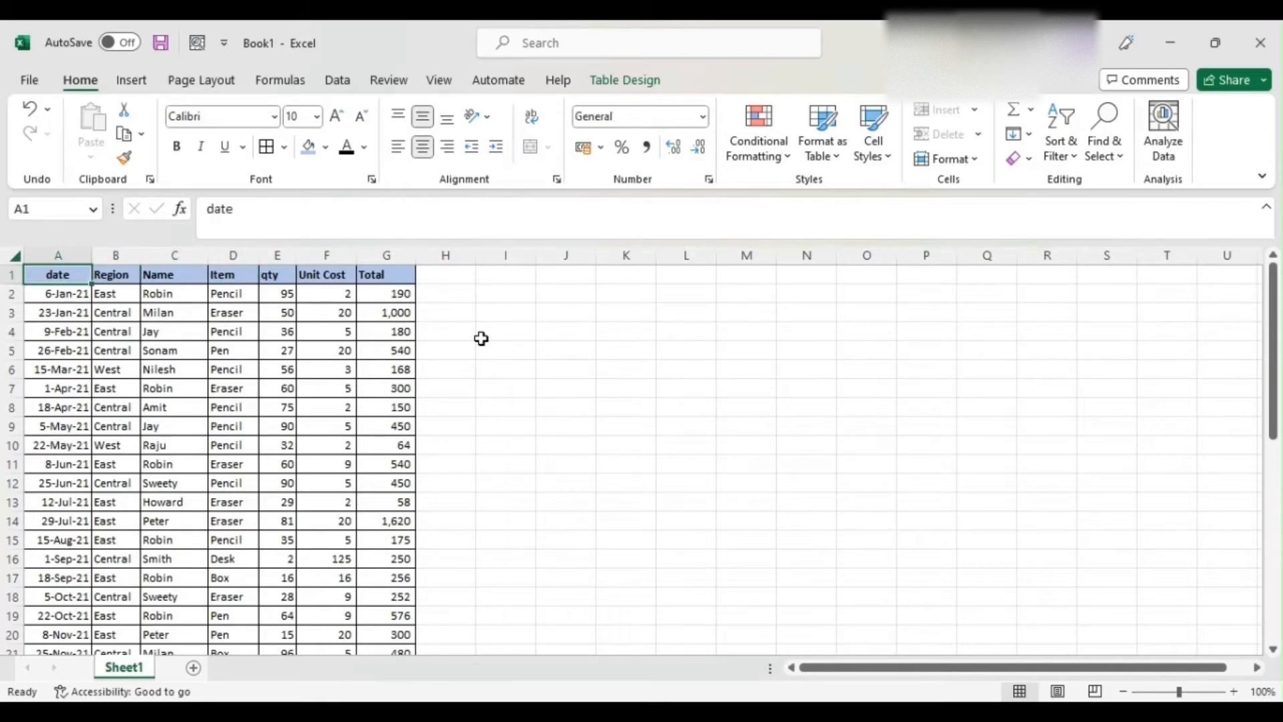
Enter the first two records' names in cells J1 and J2.
key("Right")
key("Right")
key("Right")
key("Right")
key("Right")
key("Right")
key("Right")
key("Right")
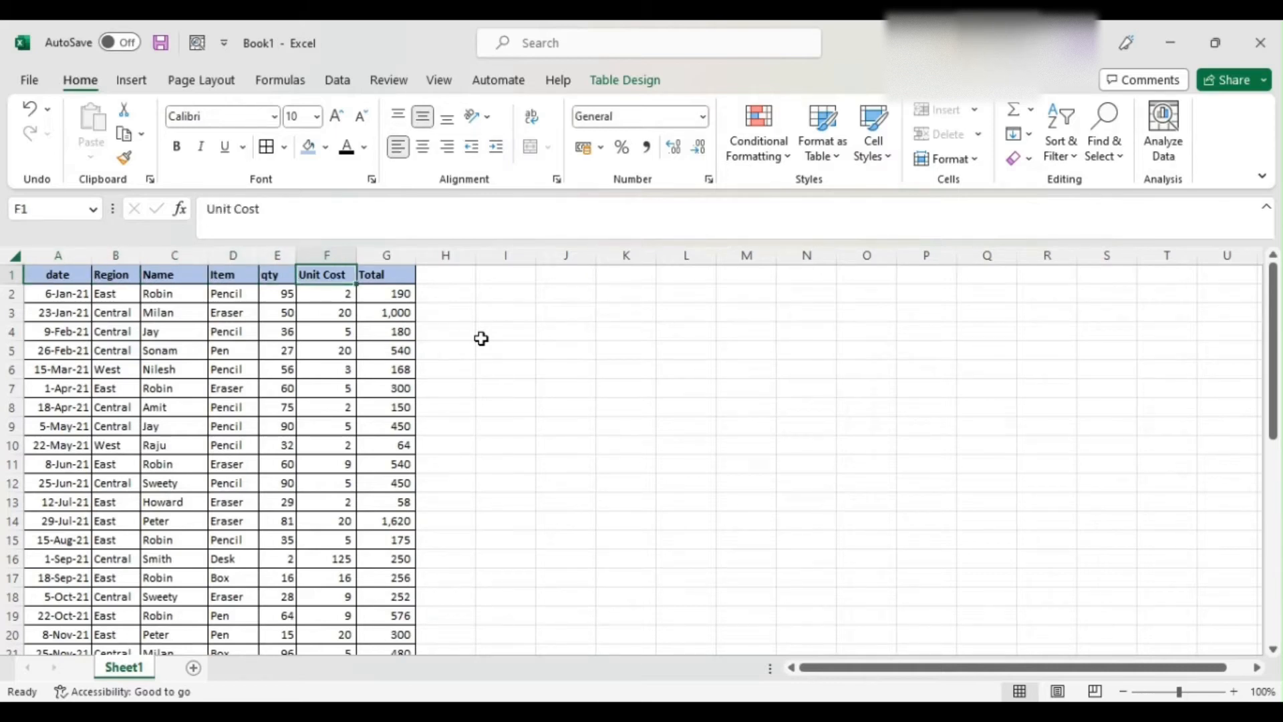
key("Right")
type("Robin")
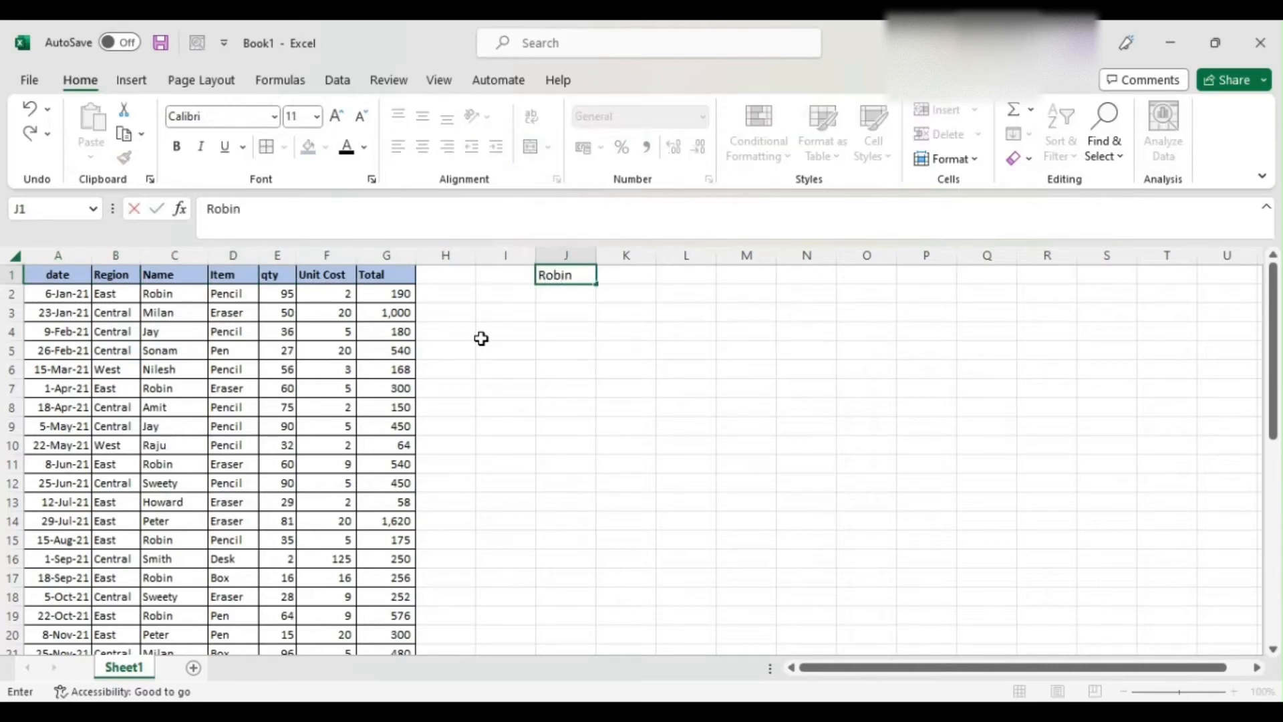
key("Return")
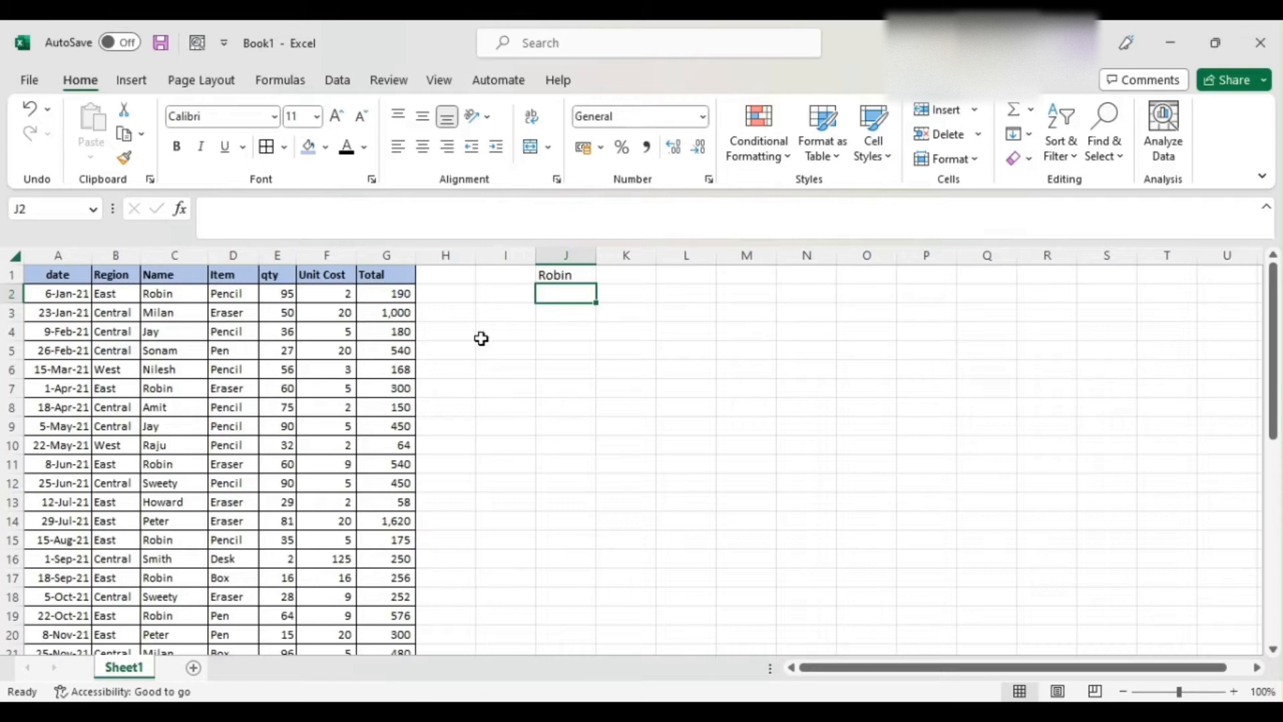
type("Milan")
key("Tab")
key("Up")
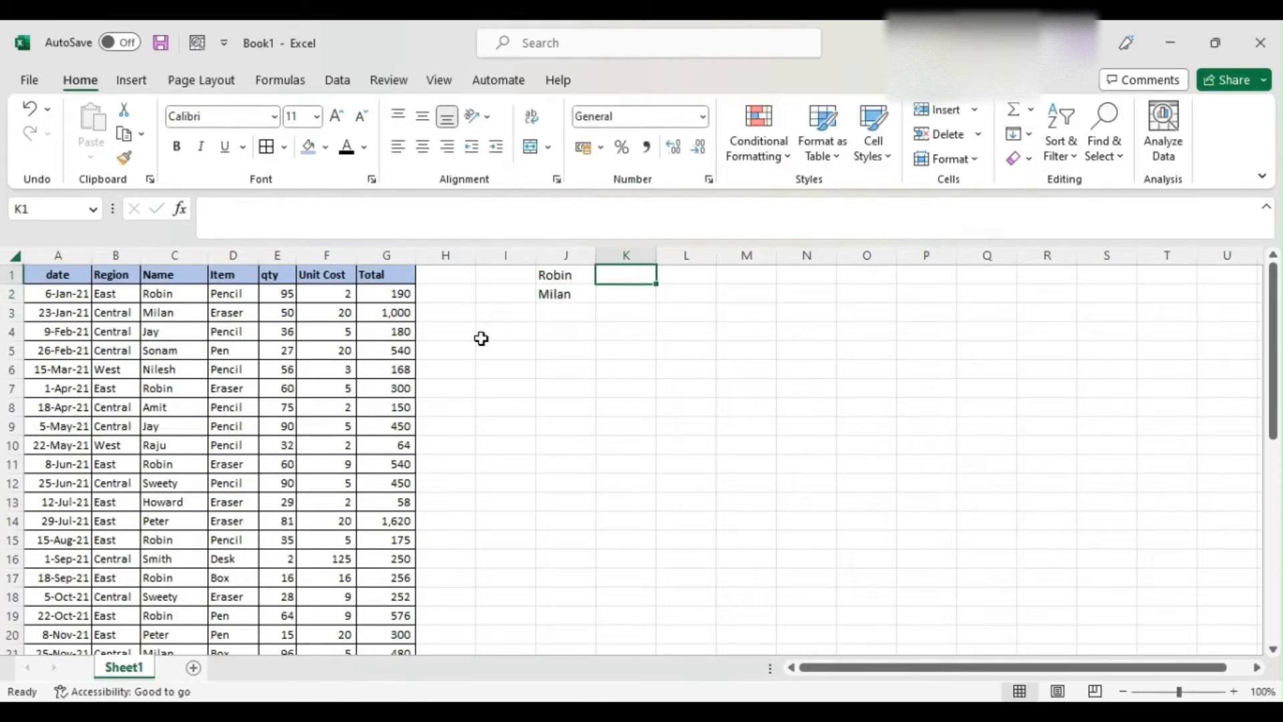
key("Left")
key("Left")
key("Left")
key("Home")
key("alt+d")
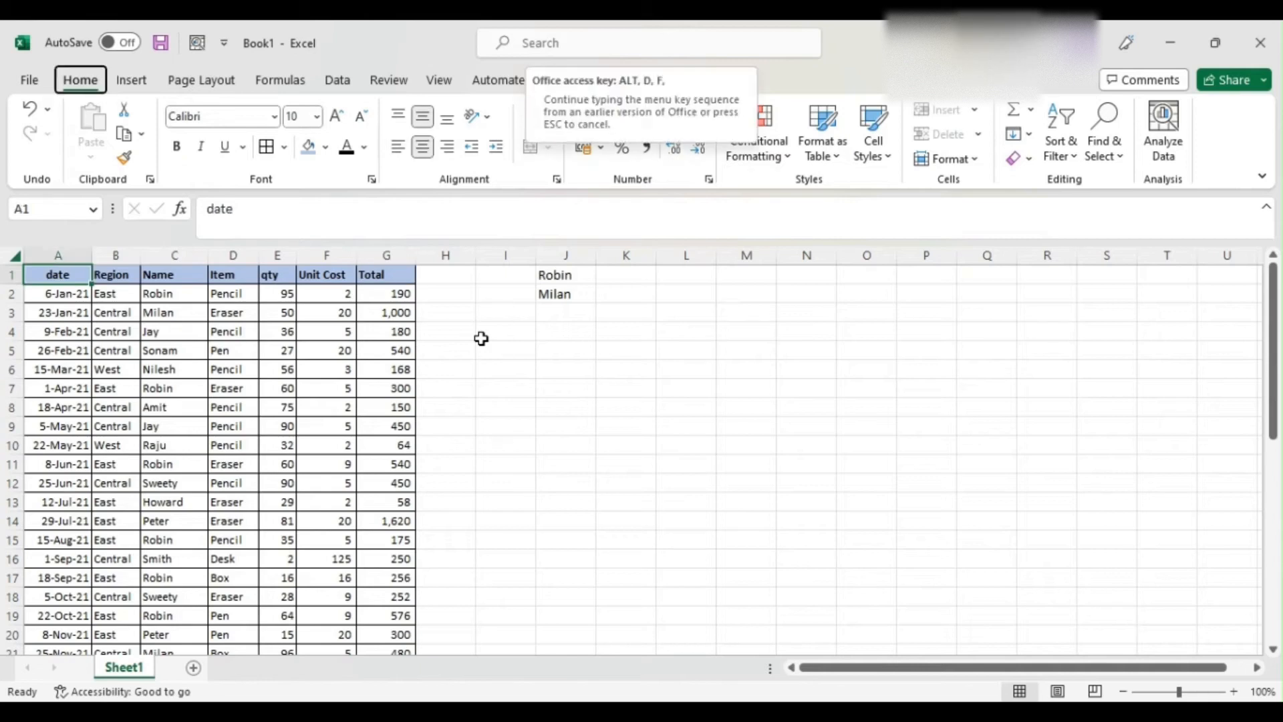
key("Escape")
Enter the item Pencil in cell K1 beside the first lookup name.
key("ctrl+Right")
key("Right")
key("Right")
key("Right")
key("Right")
type("Pen")
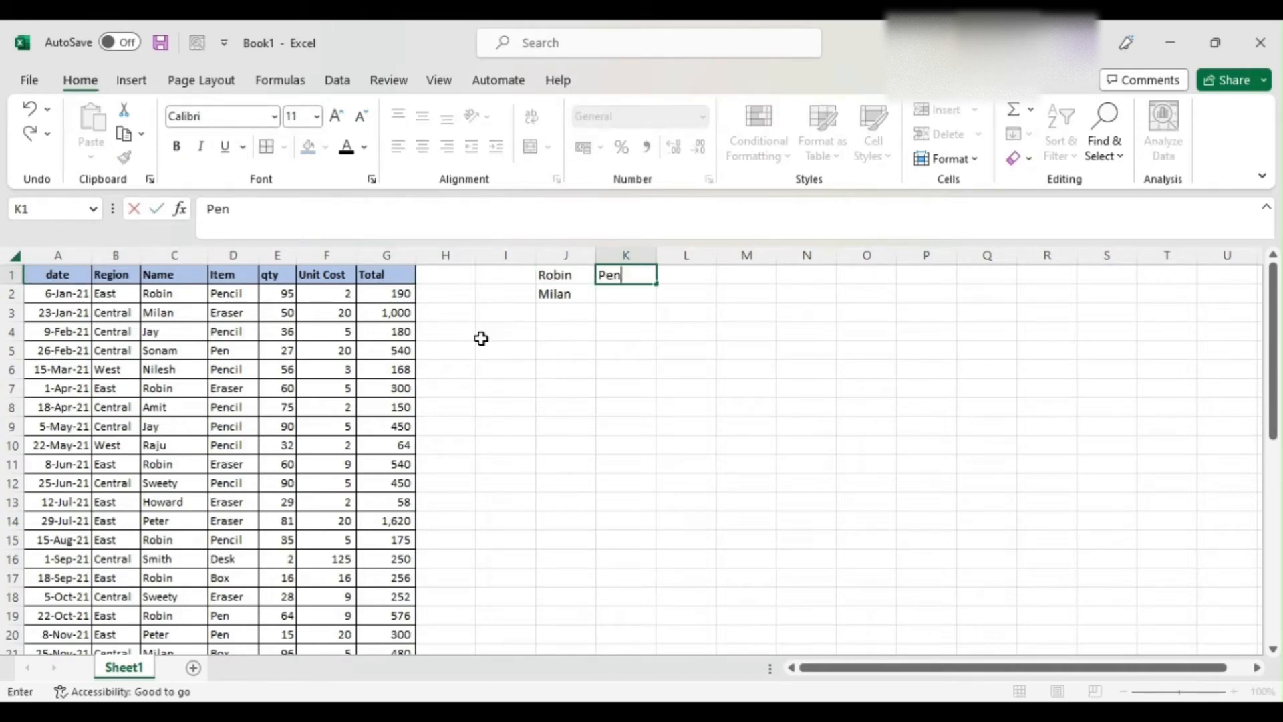
type("cil")
Confirm the K1 entry and turn filtering back on for the sales table from its Name header.
key("Left")
key("Left")
key("Left")
key("Left")
key("Left")
key("Left")
key("Left")
key("Left")
key("ctrl+shift+l")
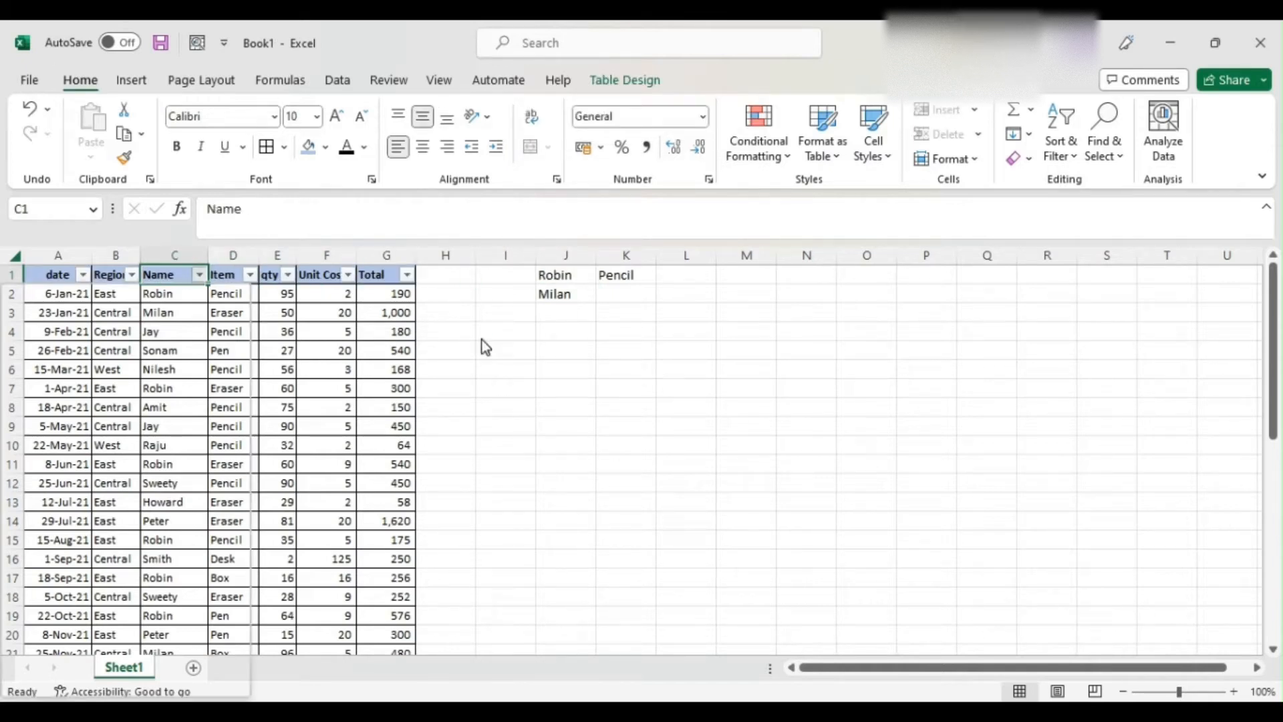
Search the Name column's filter values for the name in J1 and filter the table to it.
key("alt+Down")
type("robin")
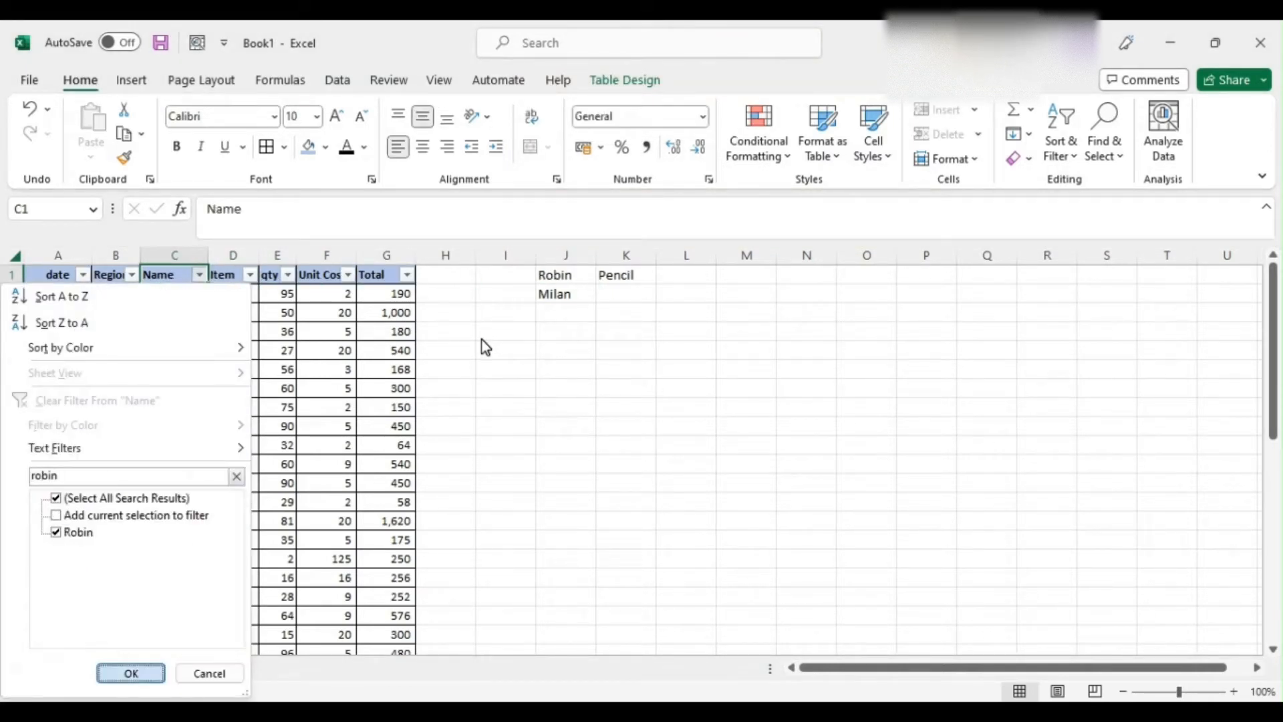
key("Return")
Filter the table's Item column to show only Pencil.
key("Right")
key("alt+Down")
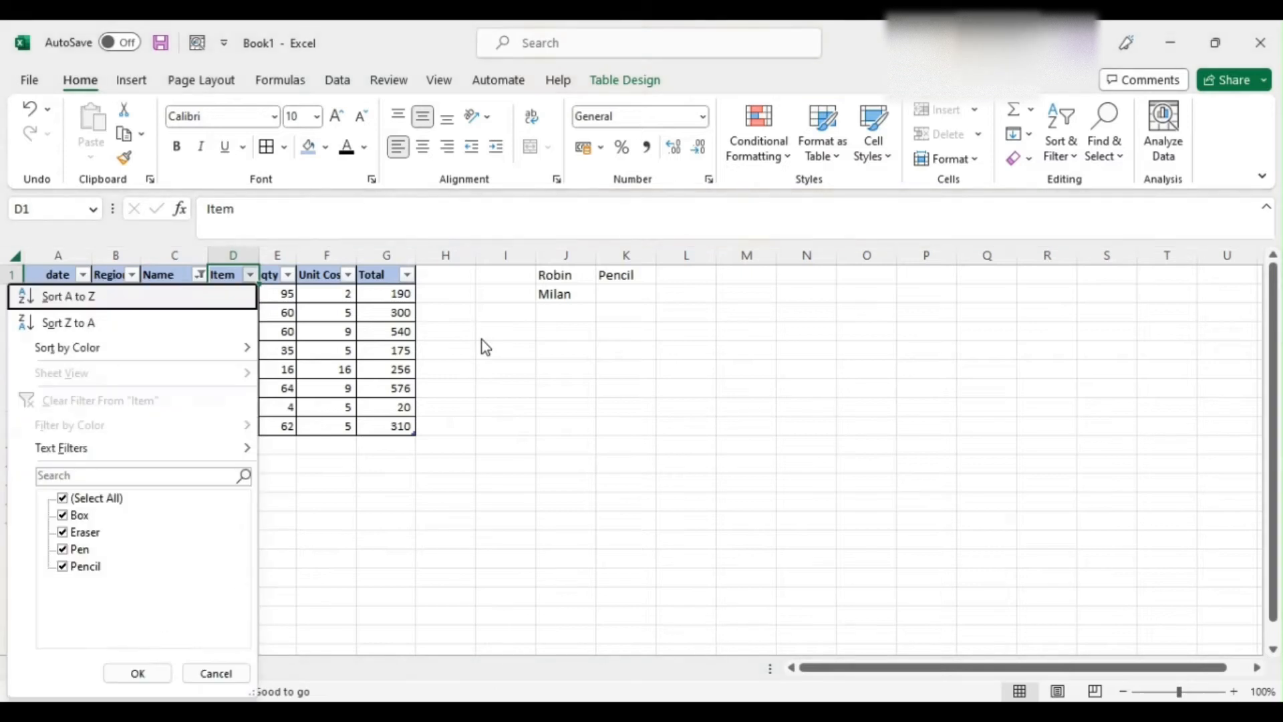
key("Down")
key("Down")
key("Down")
key("Down")
key("Down")
key("Down")
key("Down")
key("Down")
key("space")
key("Down")
key("Down")
key("Down")
key("Down")
key("space")
key("Return")
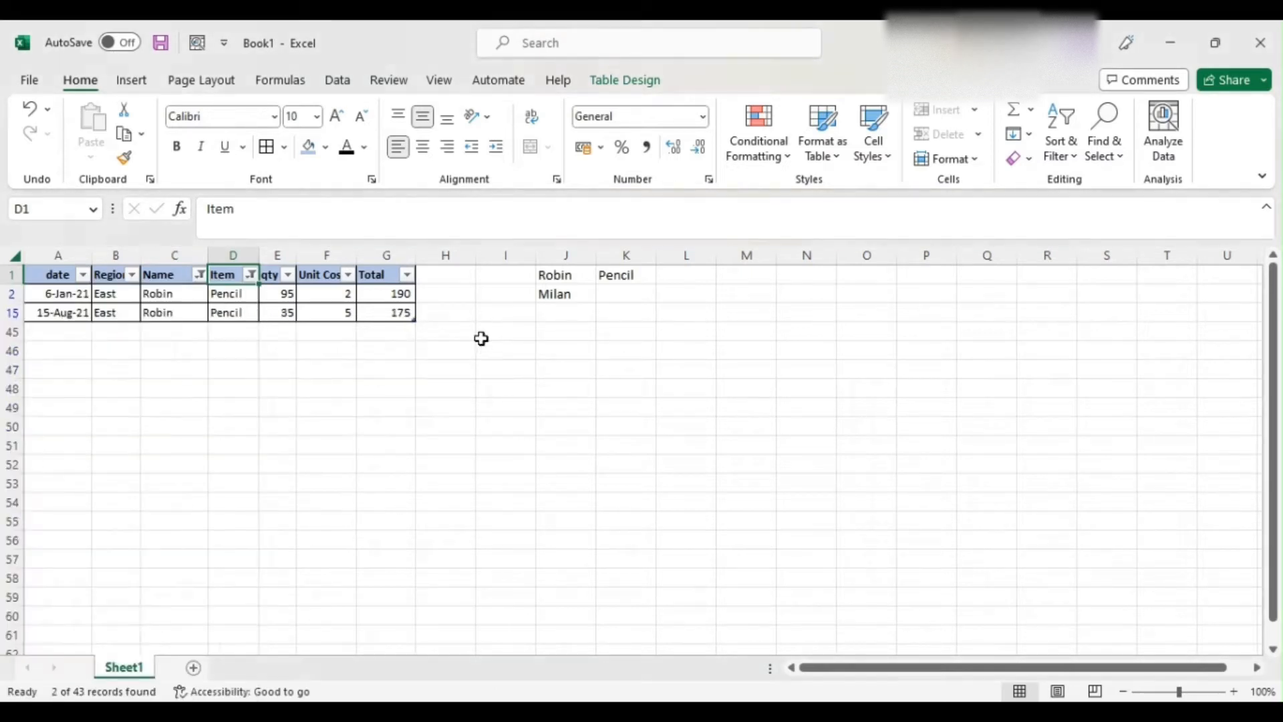
Check the quantities of the filtered rows and enter 130 in cell L1.
key("Right")
key("Down")
key("Right")
key("Left")
key("shift+Down")
key("Up")
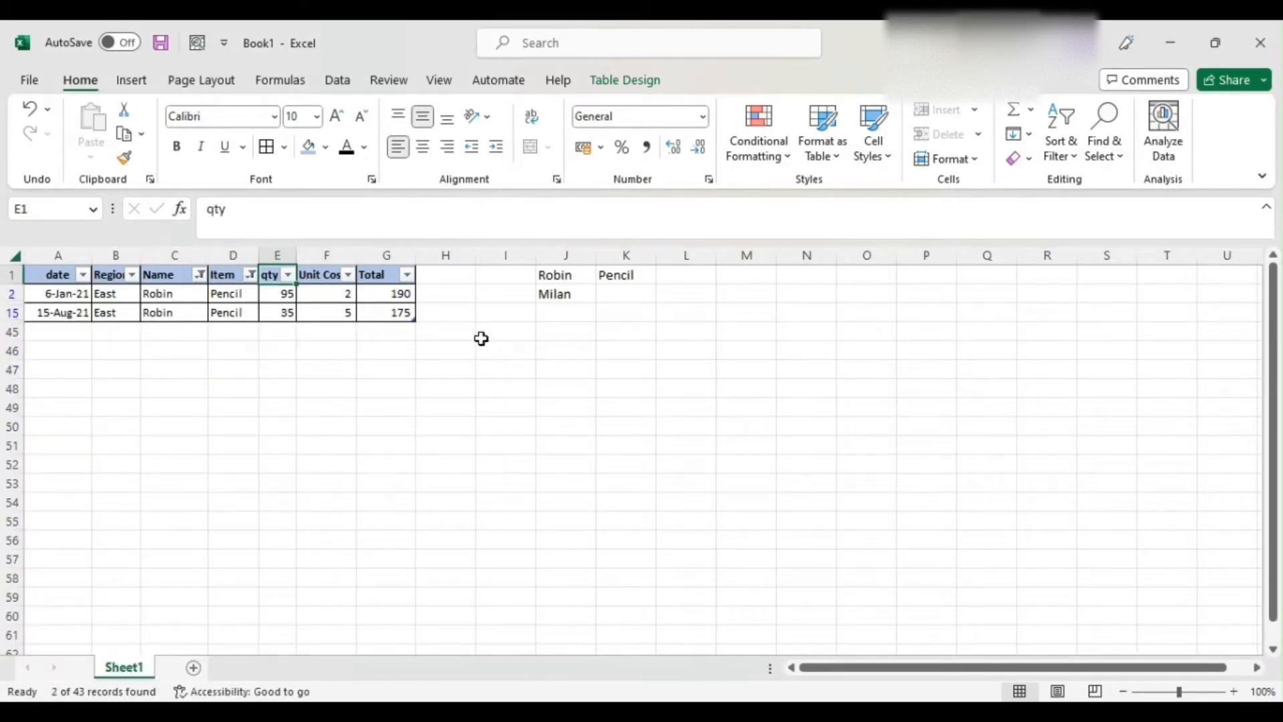
key("Right")
key("Right")
key("Right")
key("Right")
key("Right")
key("Right")
key("Right")
type("130")
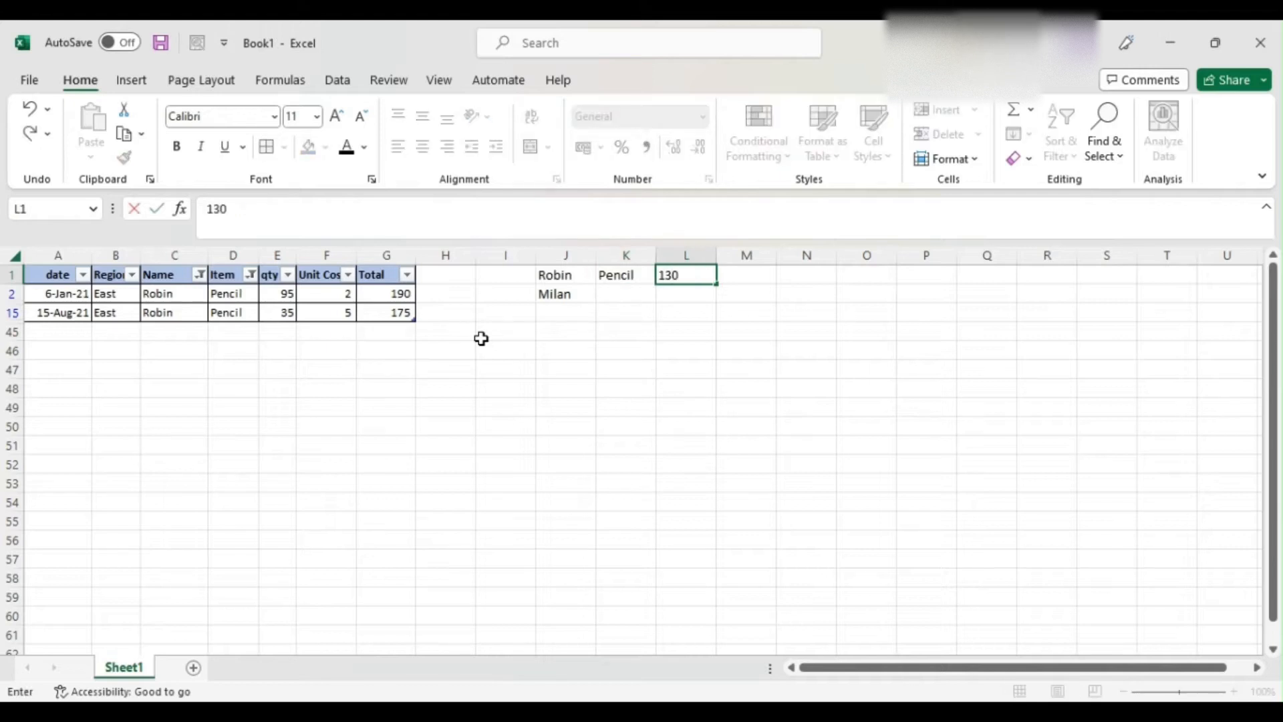
Enter the item Pencil in cell K2 beside the second lookup name.
key("Left")
key("Down")
key("Right")
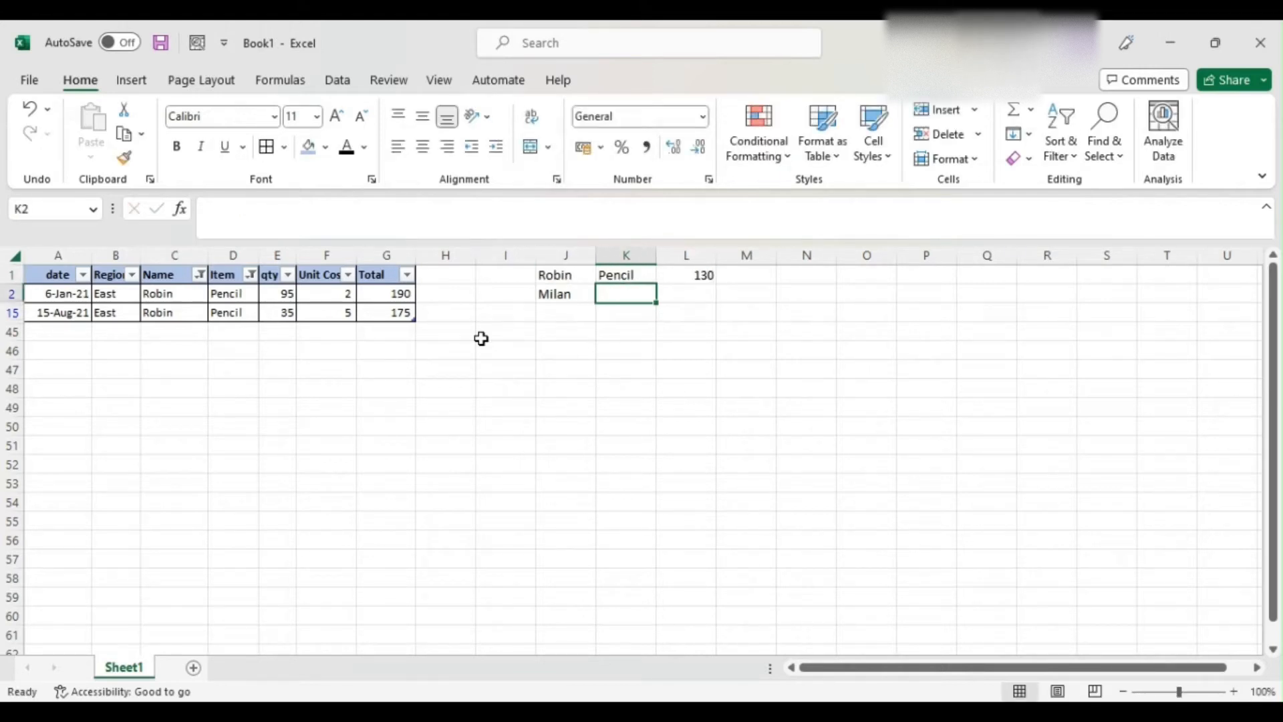
type("P")
key("Right")
Clear the lookup names, items and sum from cells J1 to L2.
key("Up")
key("Right")
key("Left")
key("Left")
key("Left")
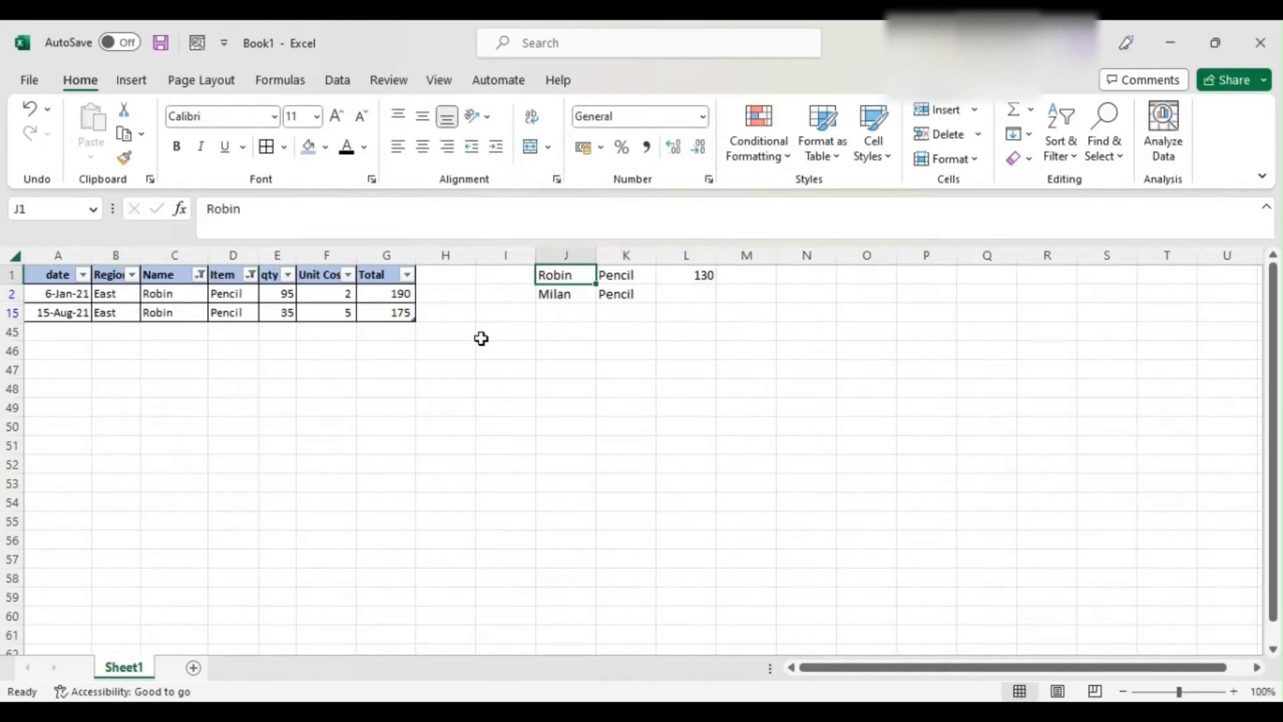
key("shift+Right")
key("shift+Right")
key("shift+Down")
key("Delete")
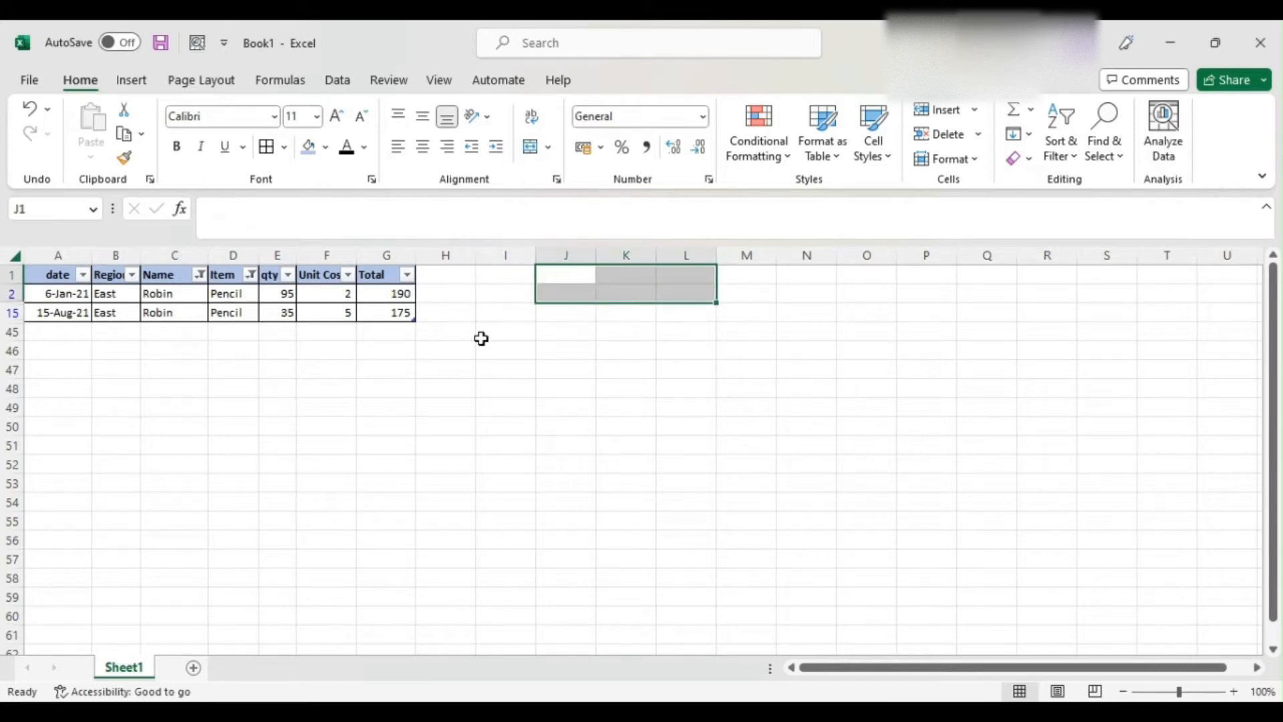
Turn off filtering for the sales table, starting from cell A1.
key("ctrl+Home")
key("alt+d")
key("f")
key("f")
key("Up")
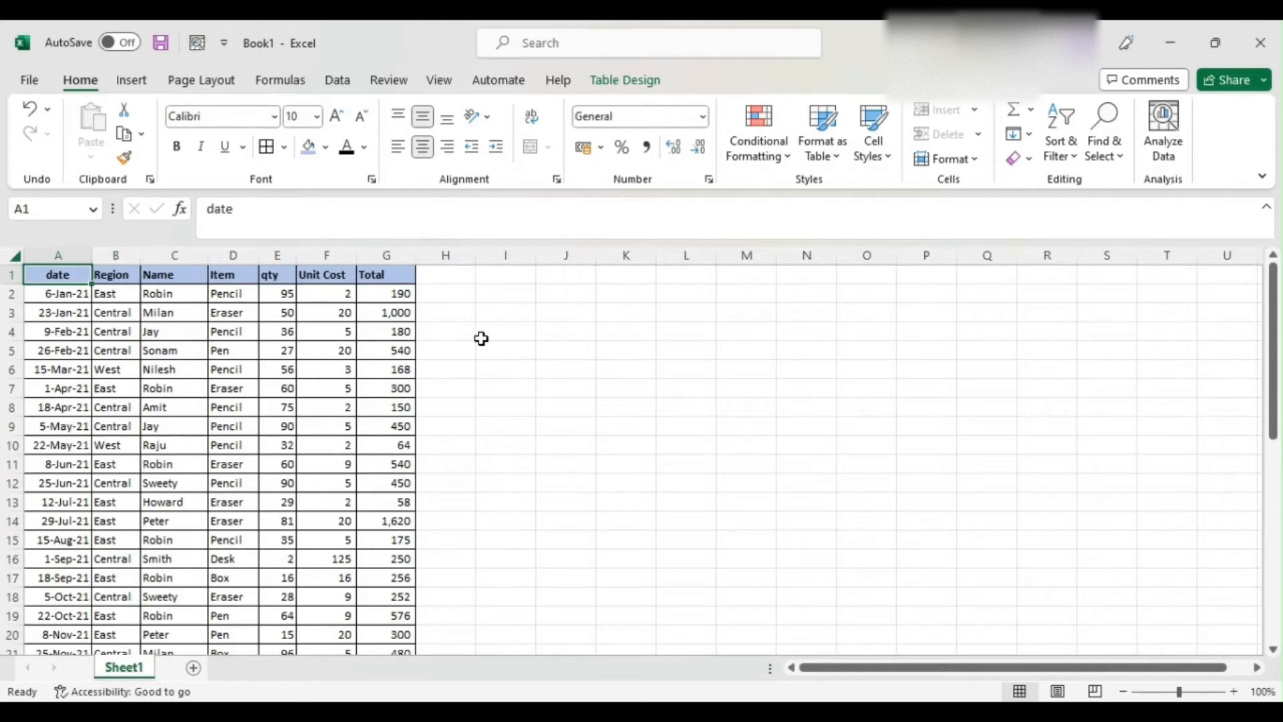
Insert a PivotTable on a new worksheet from the entire sales table, headers included.
key("ctrl+shift+Right")
key("ctrl+shift+Down")
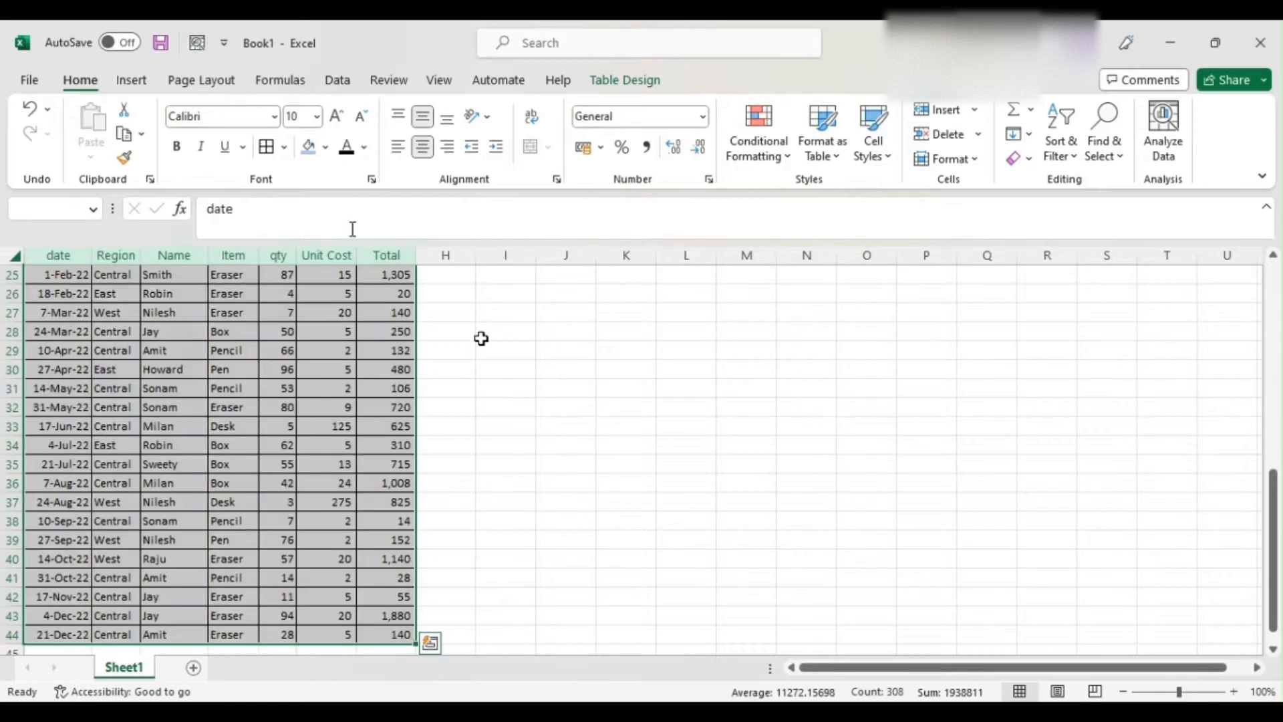
left_click(147, 86)
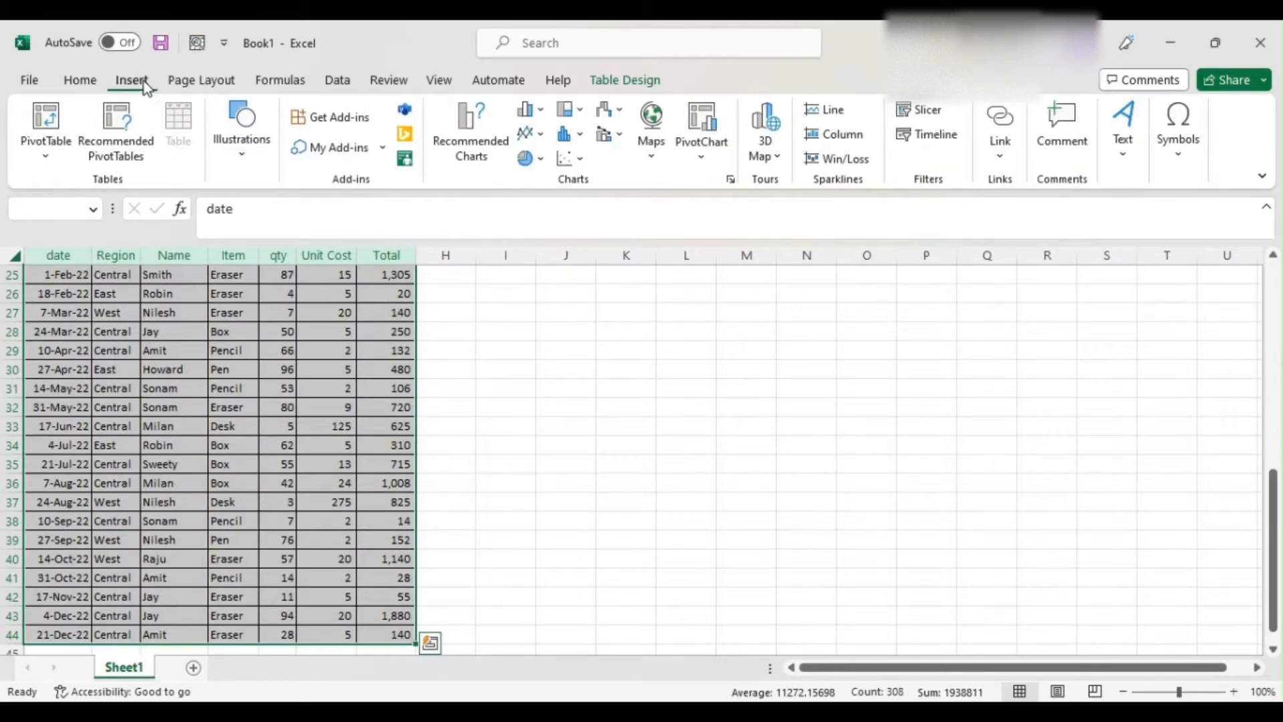
left_click(45, 154)
key("Down")
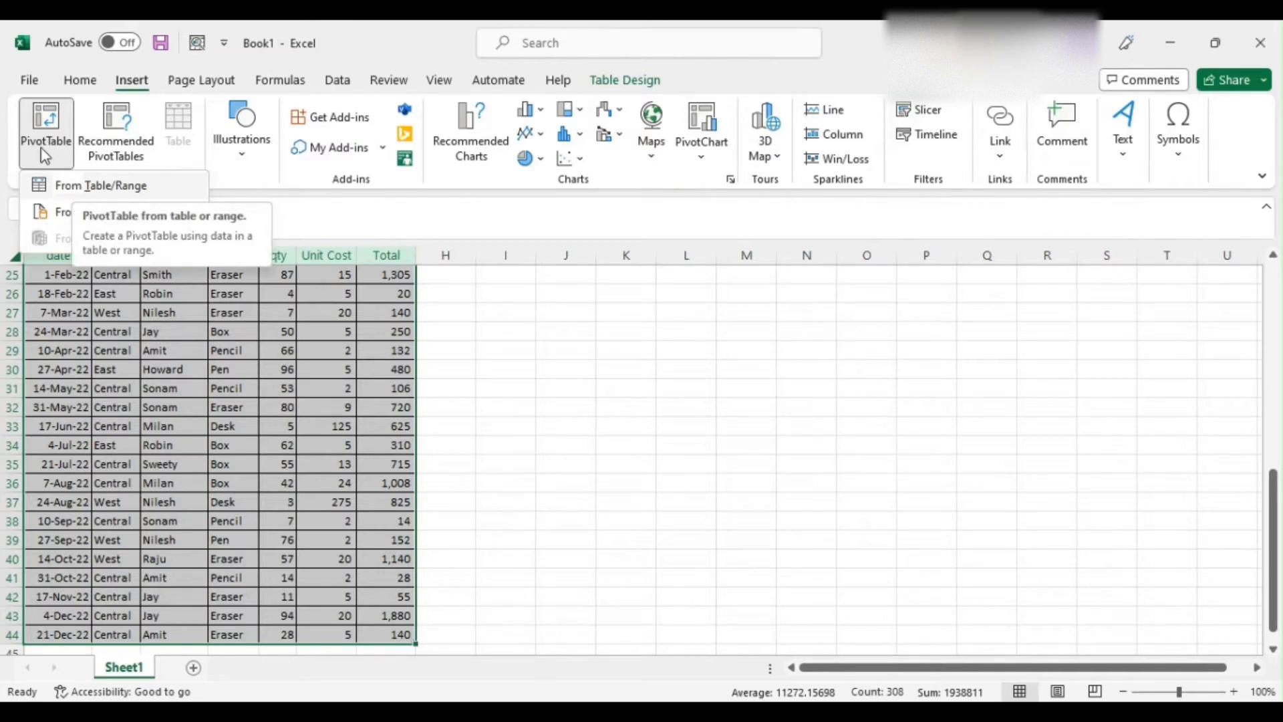
left_click(70, 189)
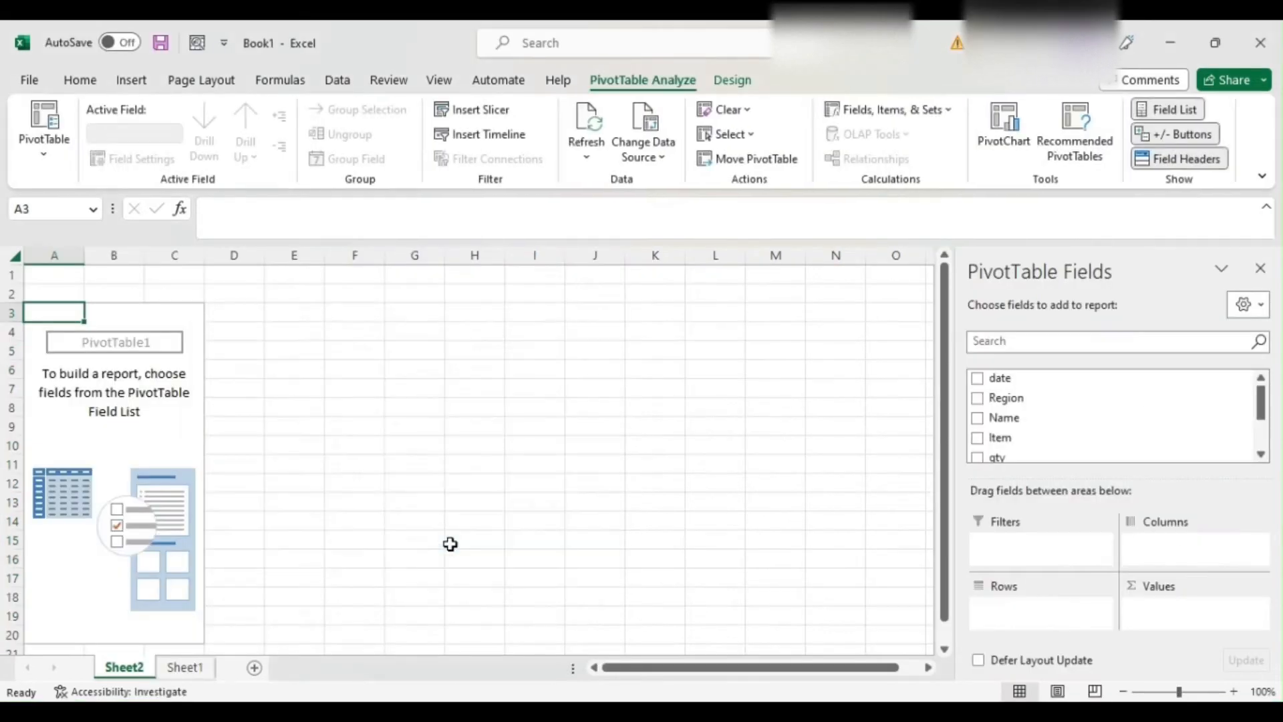
Add the Name field to the rows of the PivotTable.
left_click(1235, 689)
left_click(1235, 688)
left_click(1234, 688)
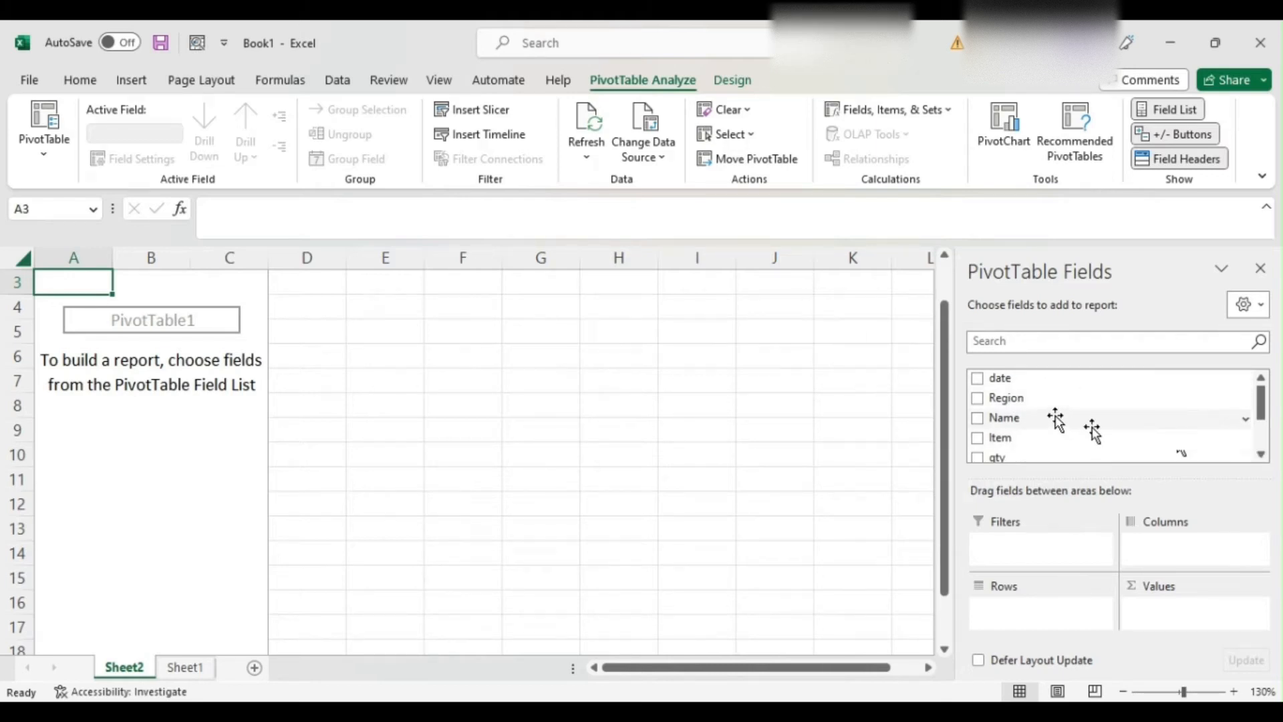
left_click(1261, 455)
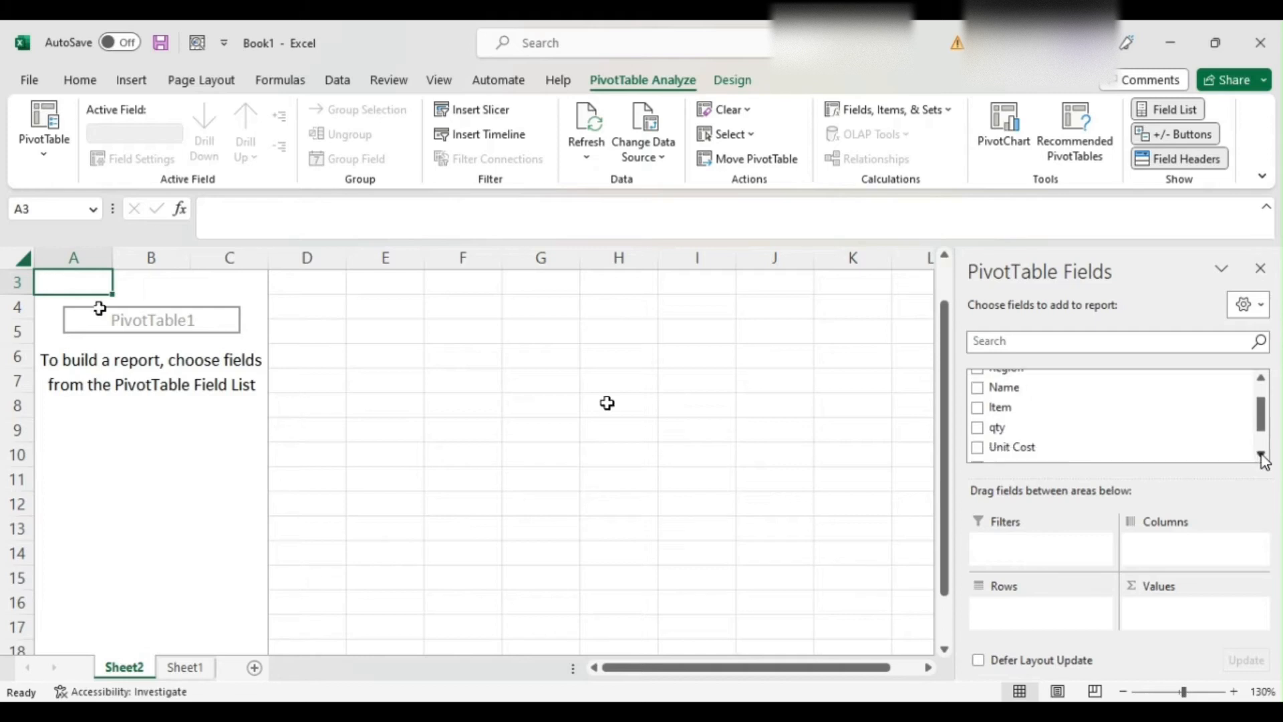
scroll(1264, 458, "down", 2)
scroll(1263, 455, "up", 3)
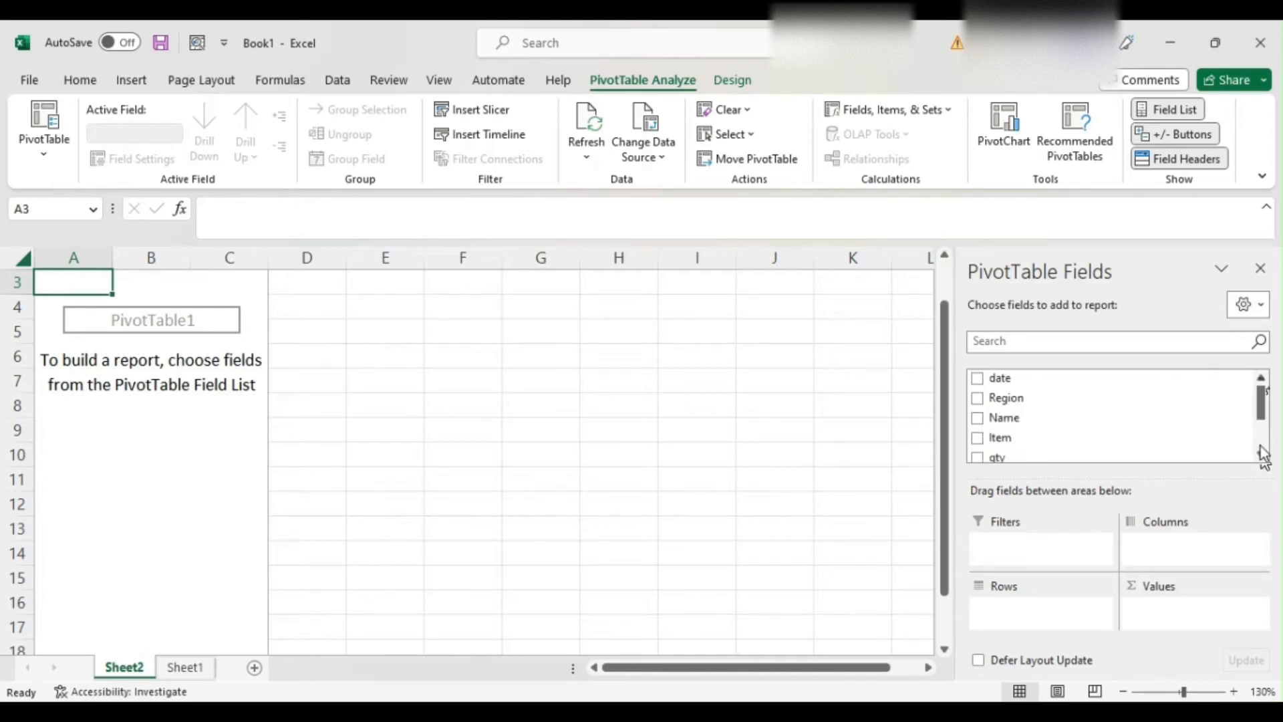
scroll(1263, 456, "down", 3)
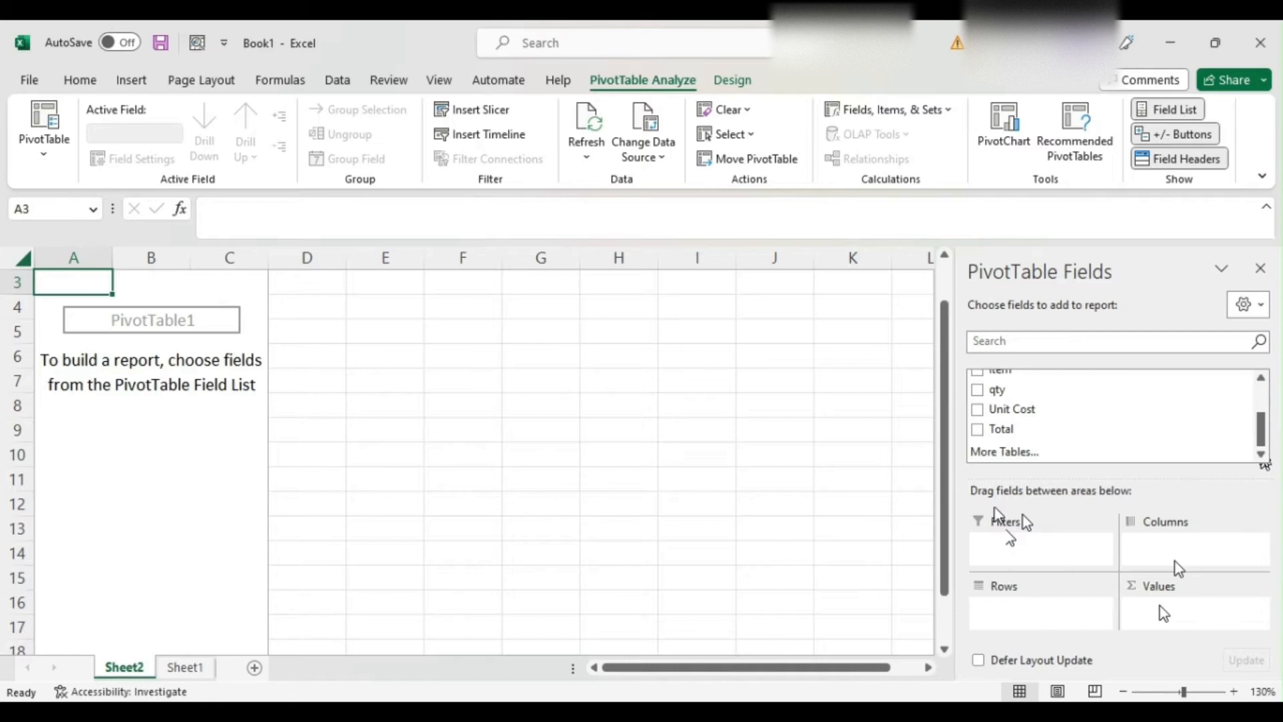
left_click_drag(1263, 423, 1267, 398)
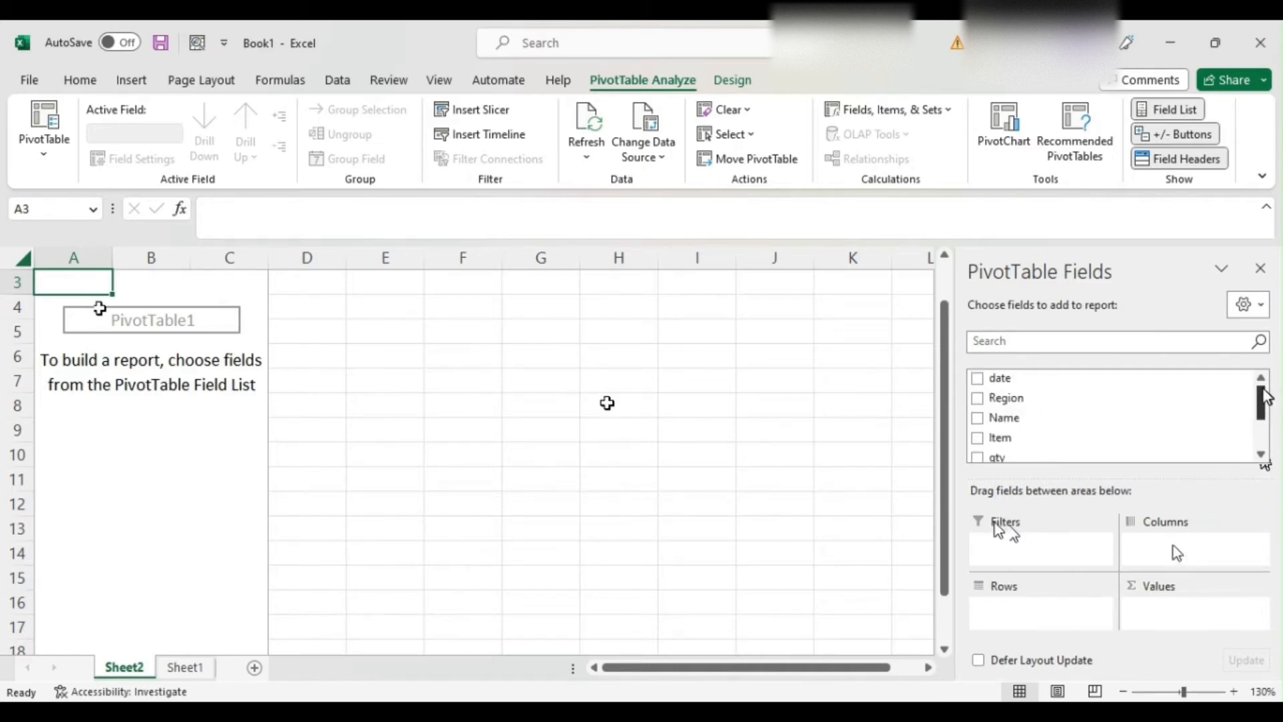
left_click(978, 419)
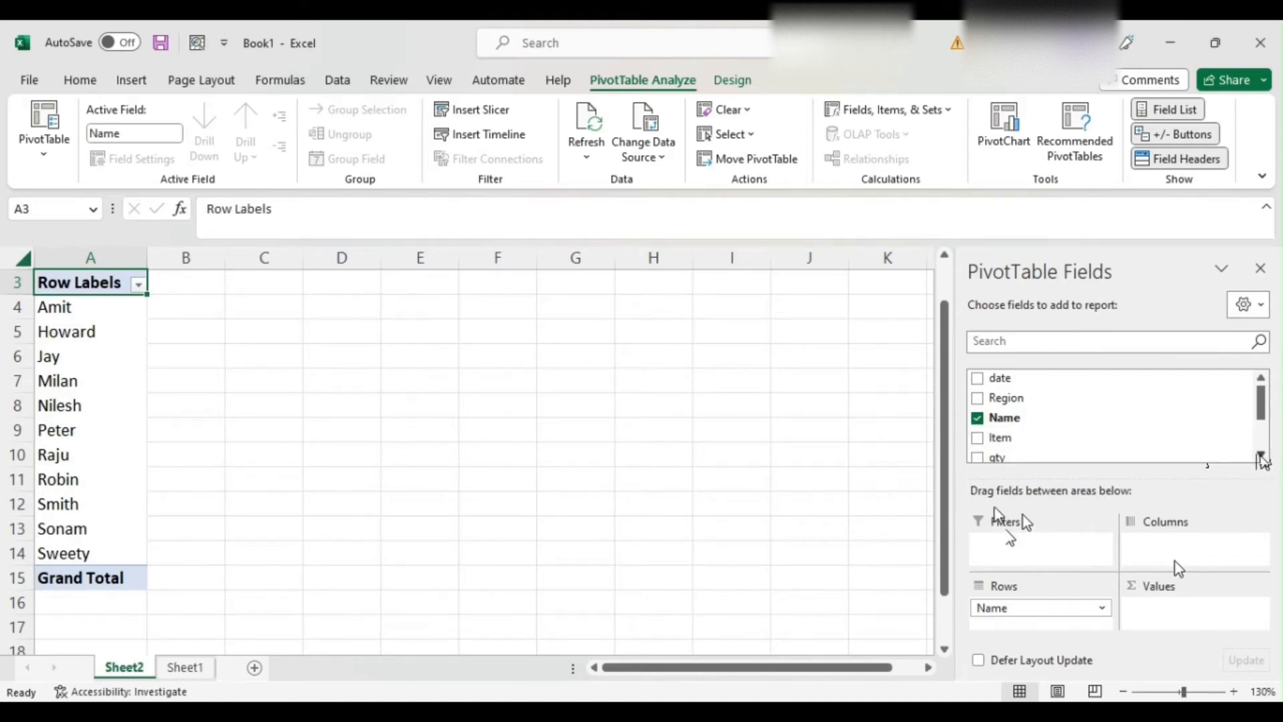
Add Region as the PivotTable's report filter and qty as a summed value.
left_click_drag(1008, 398, 1025, 548)
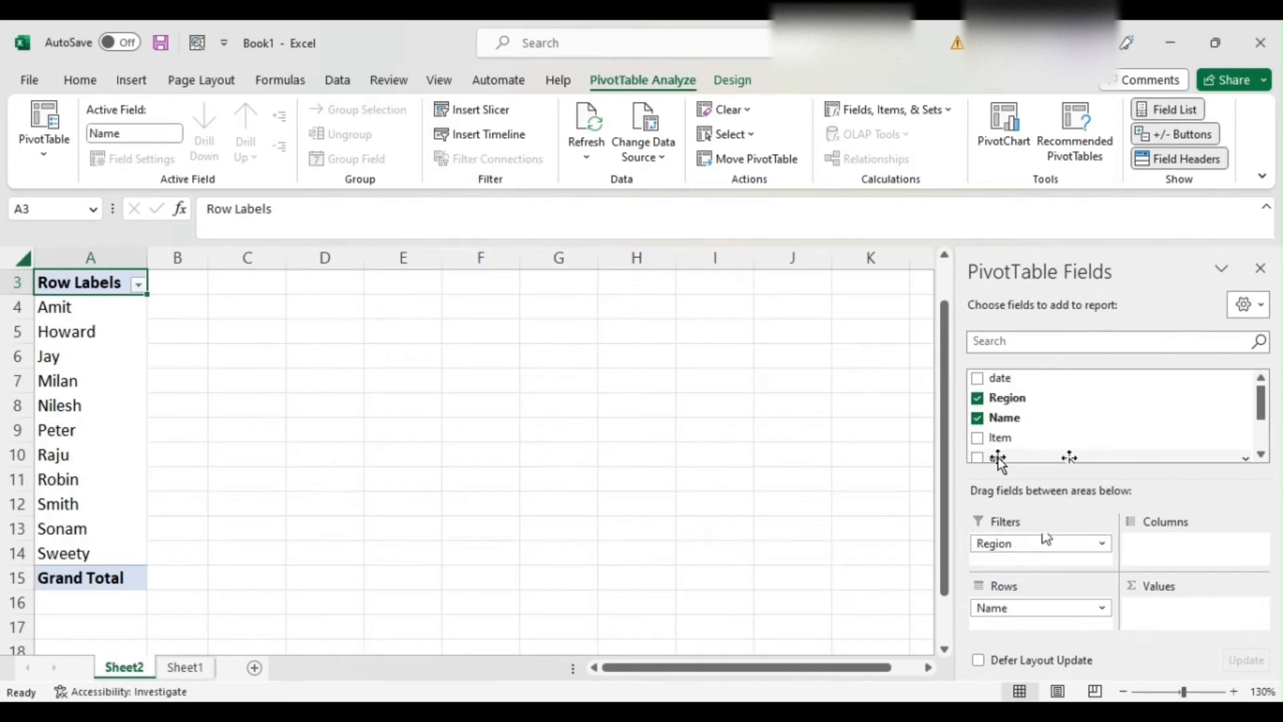
left_click_drag(998, 461, 1194, 632)
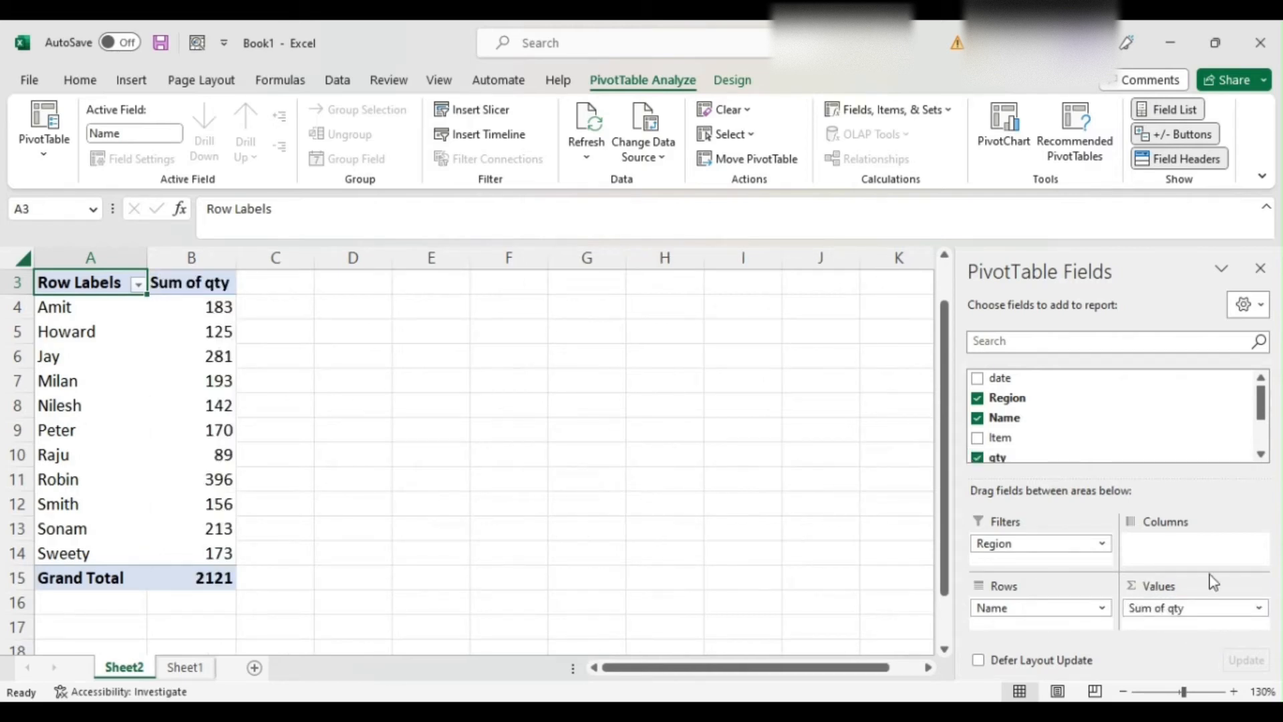
left_click(1262, 455)
left_click(1261, 378)
Examine the Region filter above the pivot report and the Grand Total of the quantities.
left_click(118, 340)
key("Up")
key("Up")
key("Up")
key("Up")
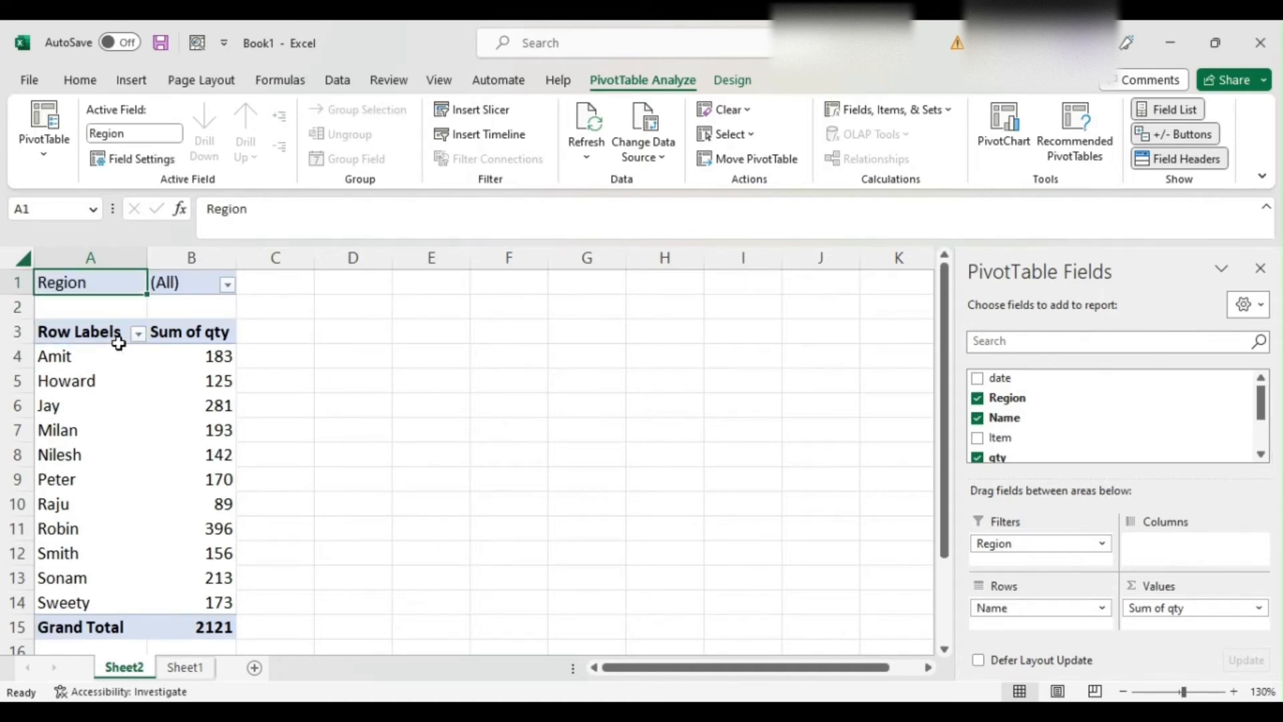
key("Right")
key("Left")
mouse_move(216, 636)
Add the Total field to the PivotTable's values as a second sum.
left_click(1261, 455)
left_click(1261, 455)
left_click(1261, 454)
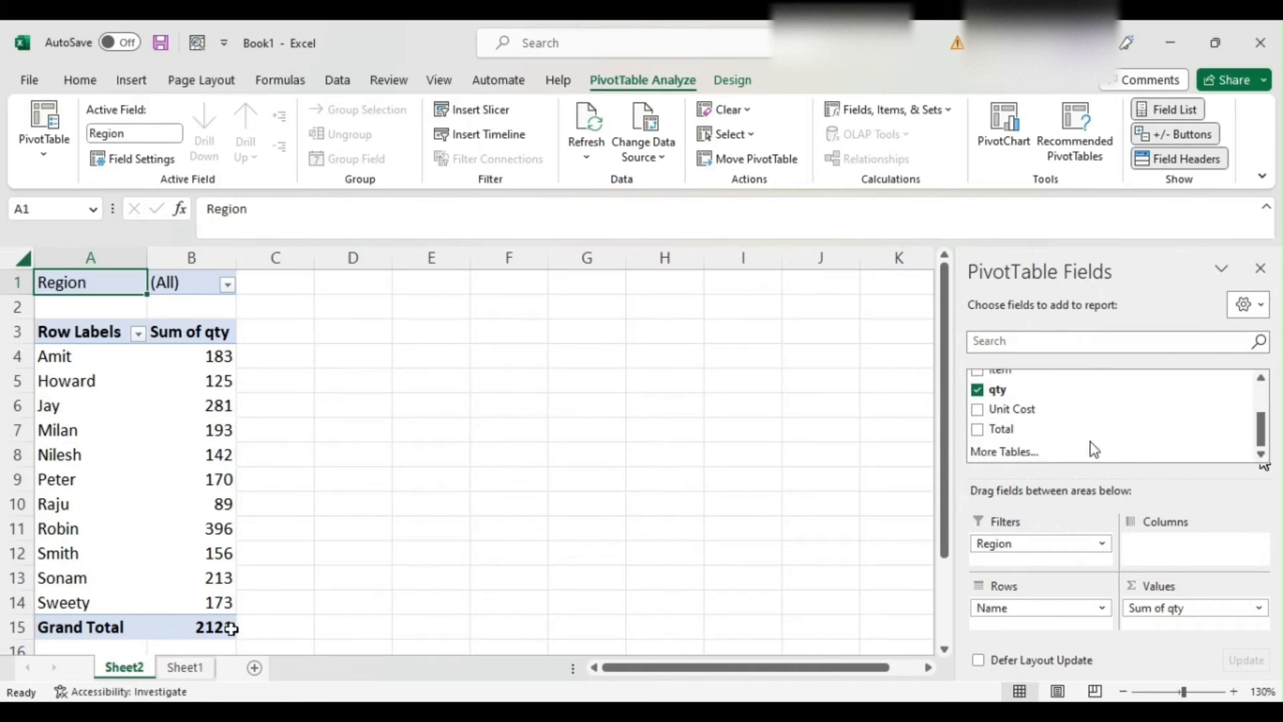
left_click(988, 430)
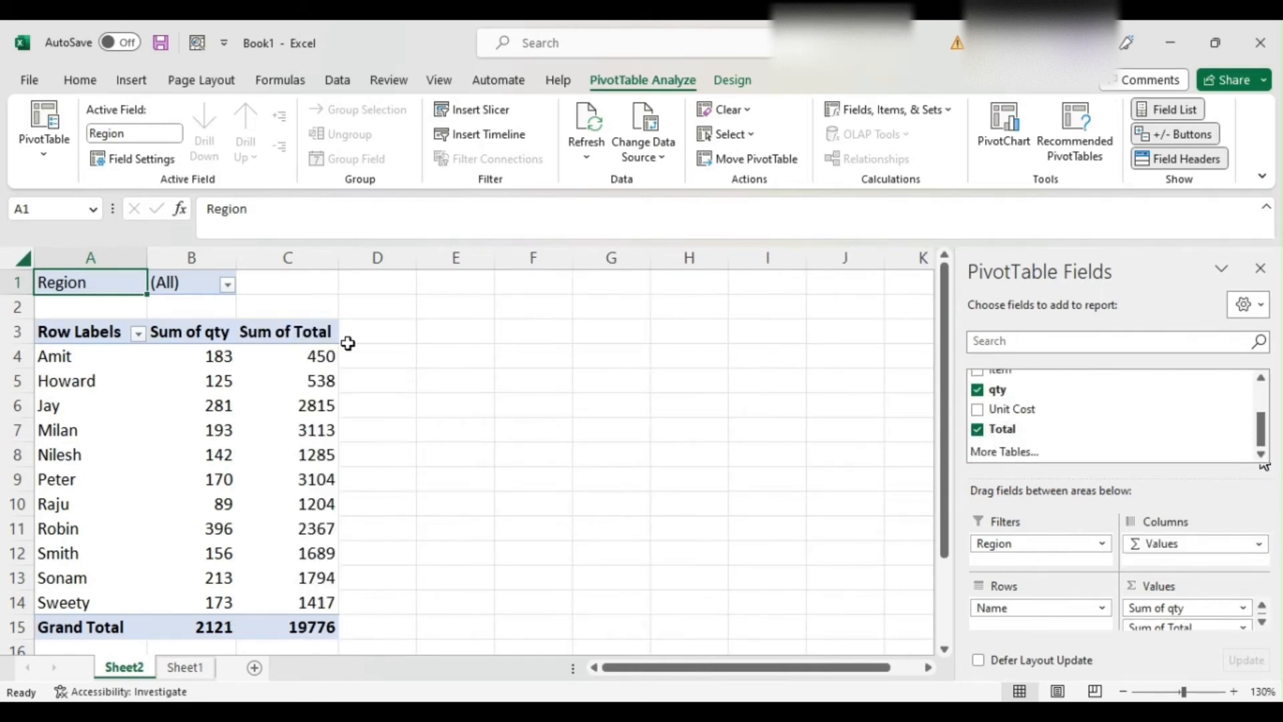
Compare the Sum of qty and Sum of Total values in the first name's row.
left_click(316, 357)
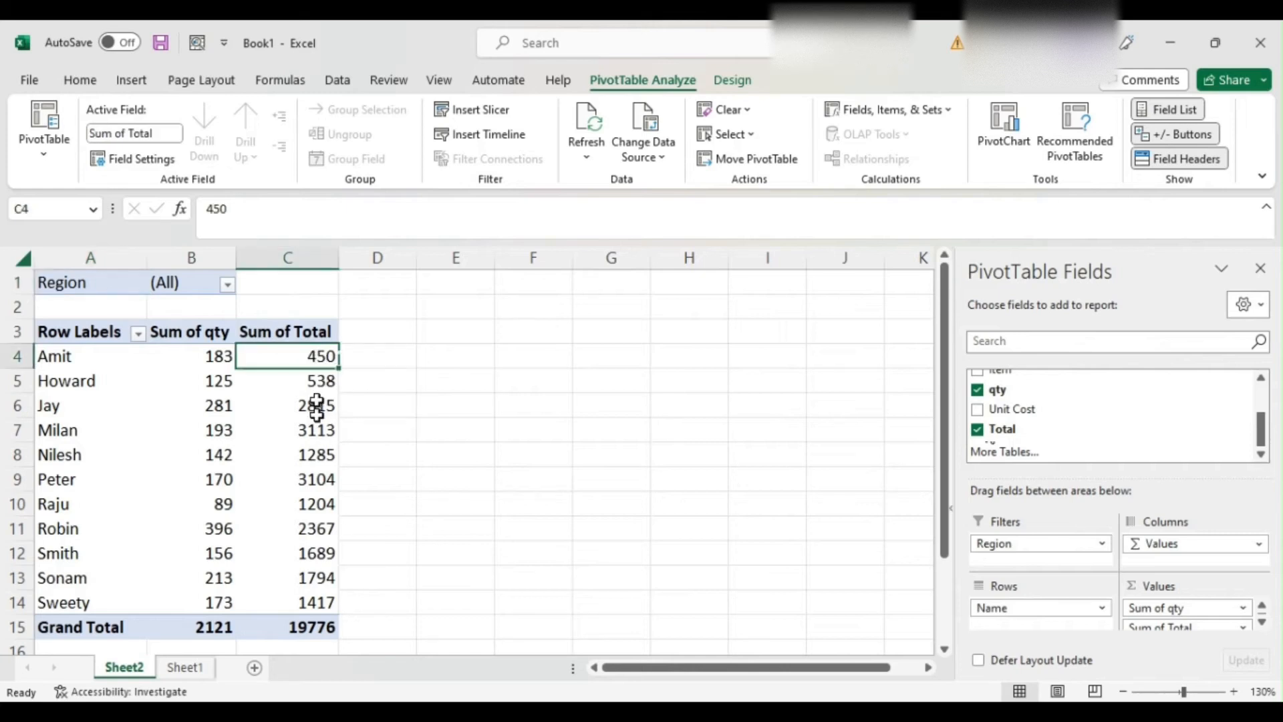
key("Right")
key("Left")
key("Left")
key("Left")
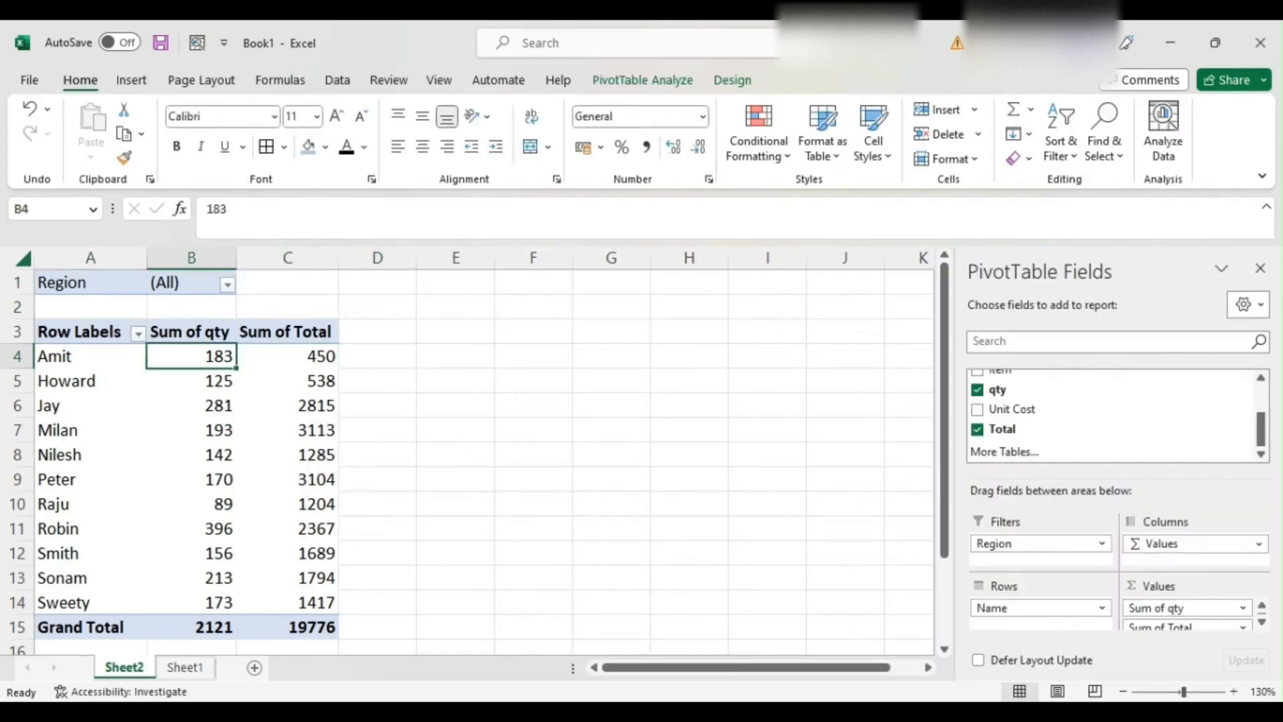
key("Up")
key("Down")
key("Right")
key("Right")
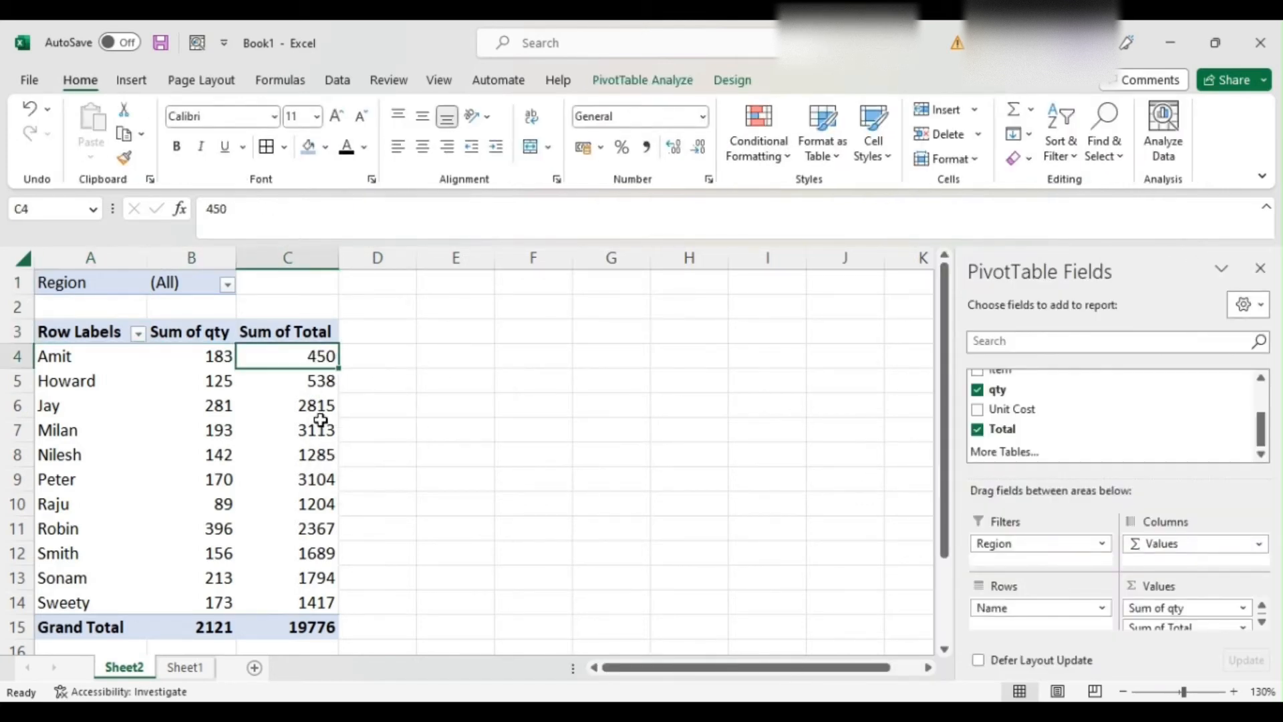
key("Left")
key("Left")
key("Right")
key("Right")
key("Left")
key("Right")
Review the Sum of Total values down the list of names.
key("Down")
key("Down")
key("Down")
key("Down")
key("Down")
key("Down")
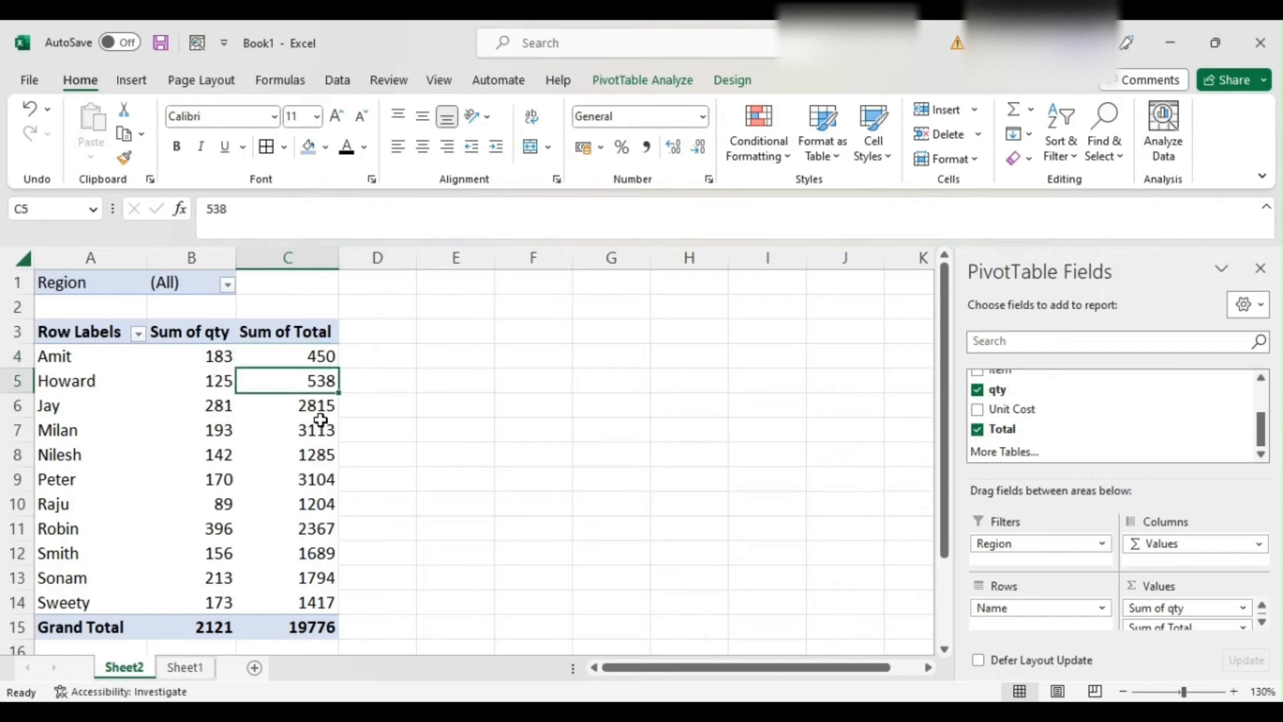
key("Down")
key("Down")
key("Down")
key("Down")
key("Down")
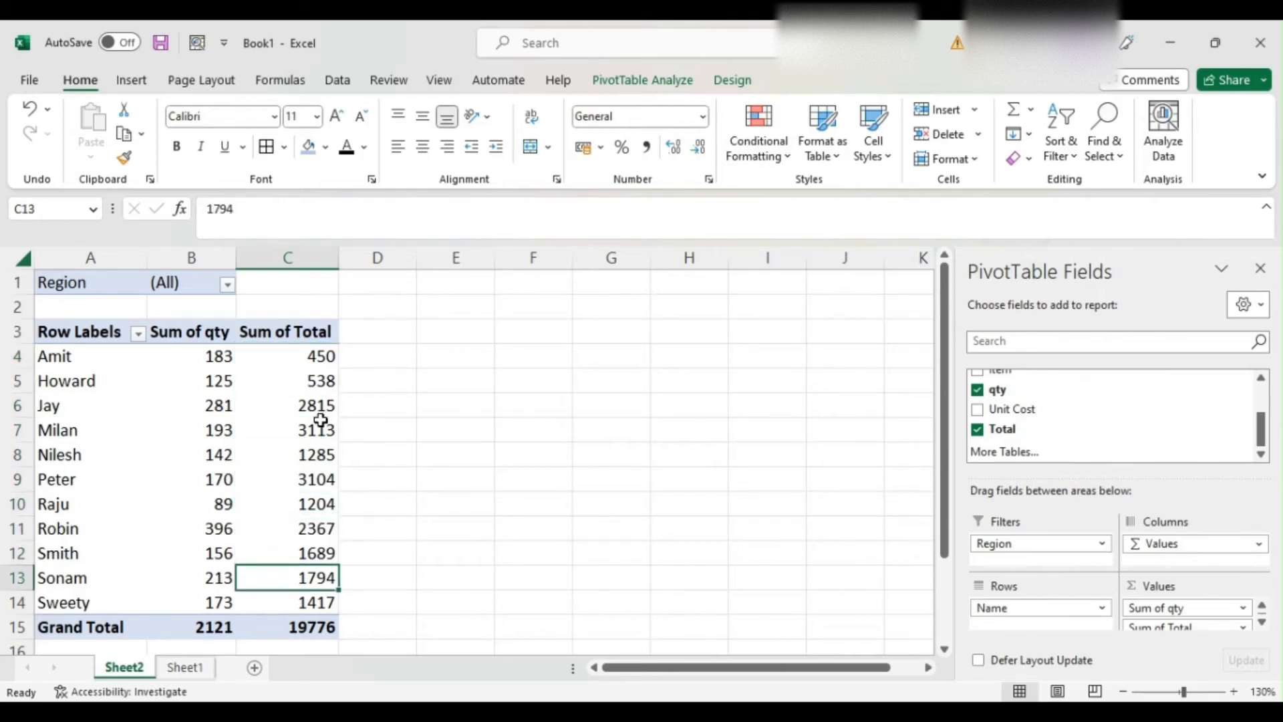
Examine the row labels and the Region report filter above them.
key("Left")
key("Left")
key("Up")
key("Up")
key("Up")
key("Up")
key("Up")
key("Up")
key("Up")
key("Up")
key("Up")
key("Up")
key("Up")
key("Up")
key("Up")
key("Up")
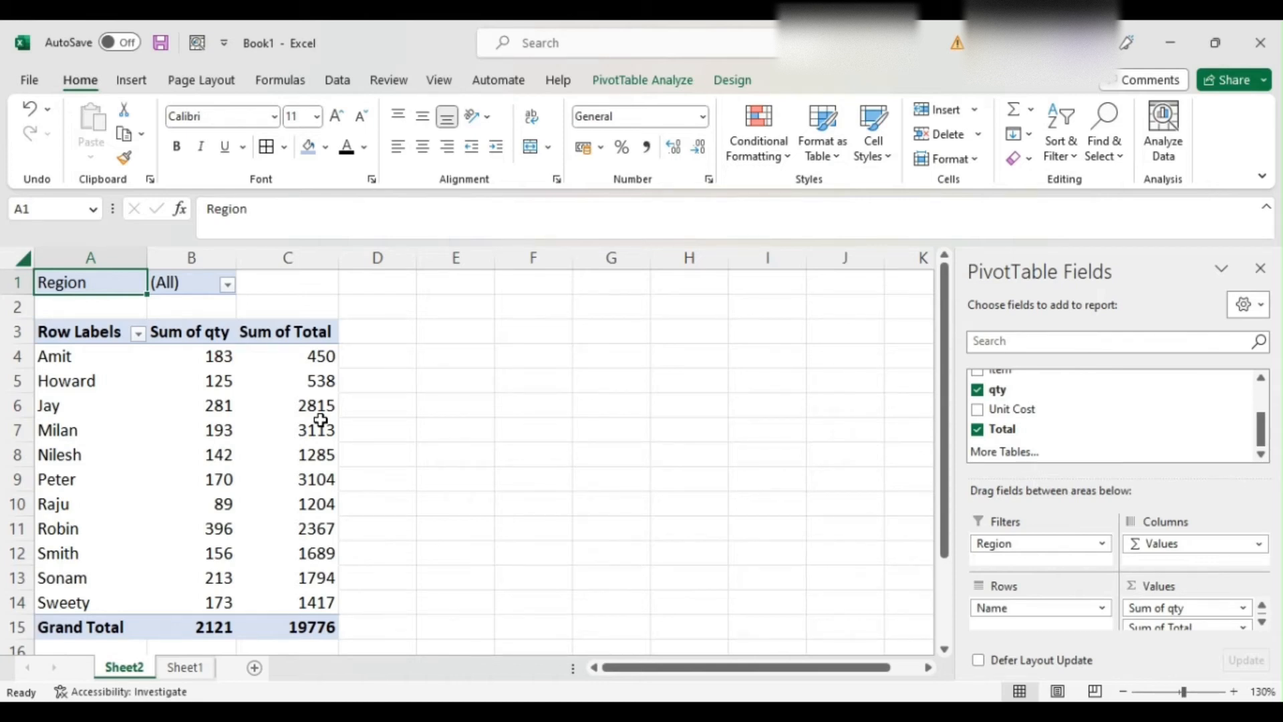
key("Right")
key("Left")
key("Down")
key("Down")
key("Up")
key("Up")
key("Right")
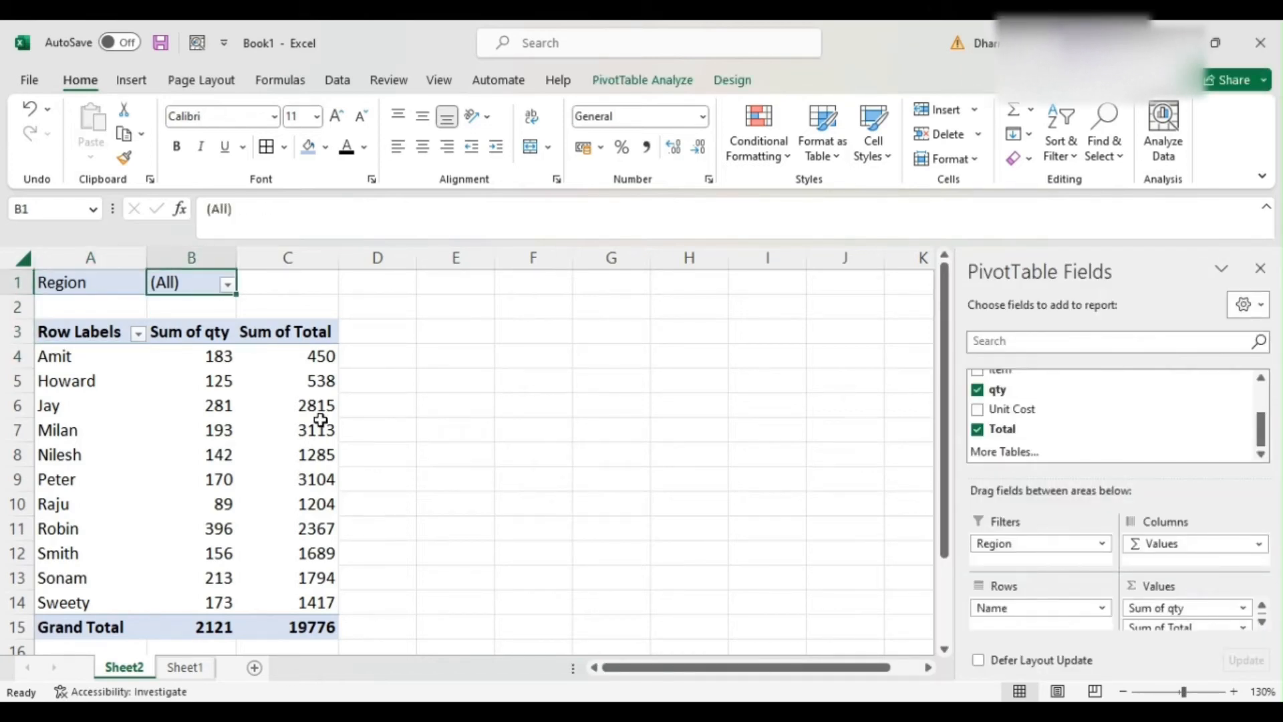
Filter the PivotTable to the East region with its Region report filter.
left_click(229, 286)
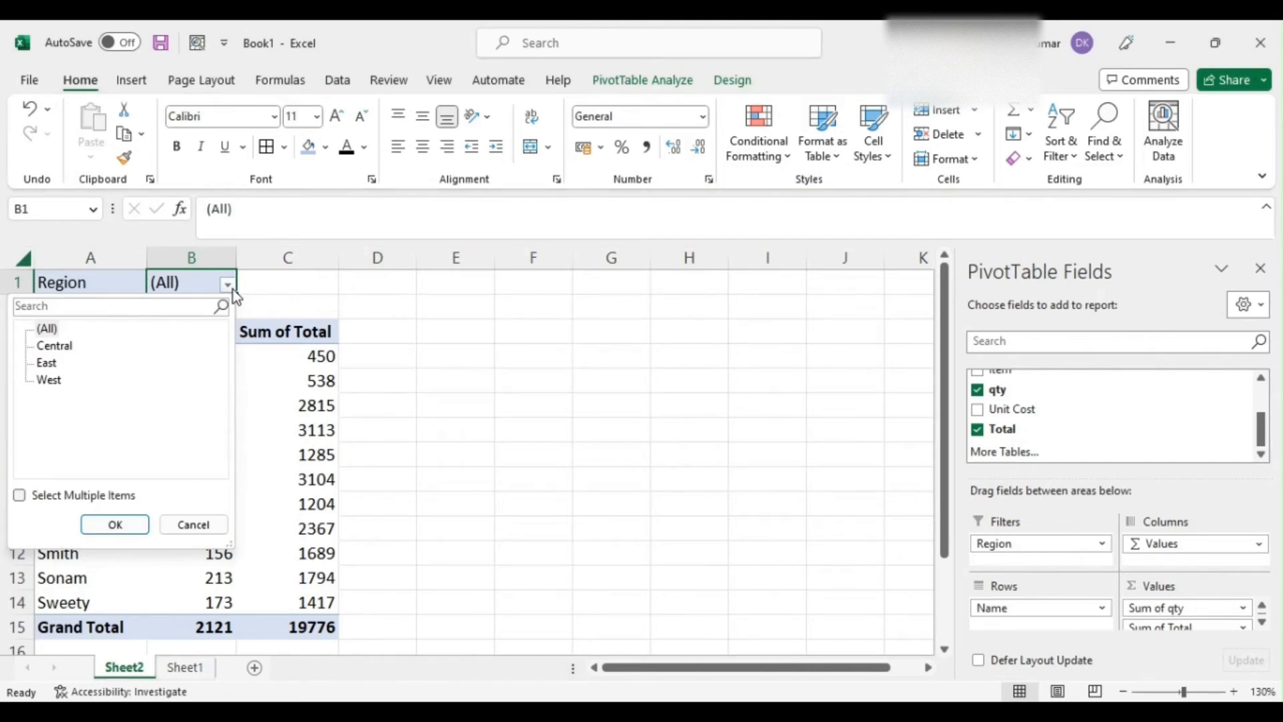
key("Down")
key("Down")
key("Tab")
key("Tab")
left_click(95, 519)
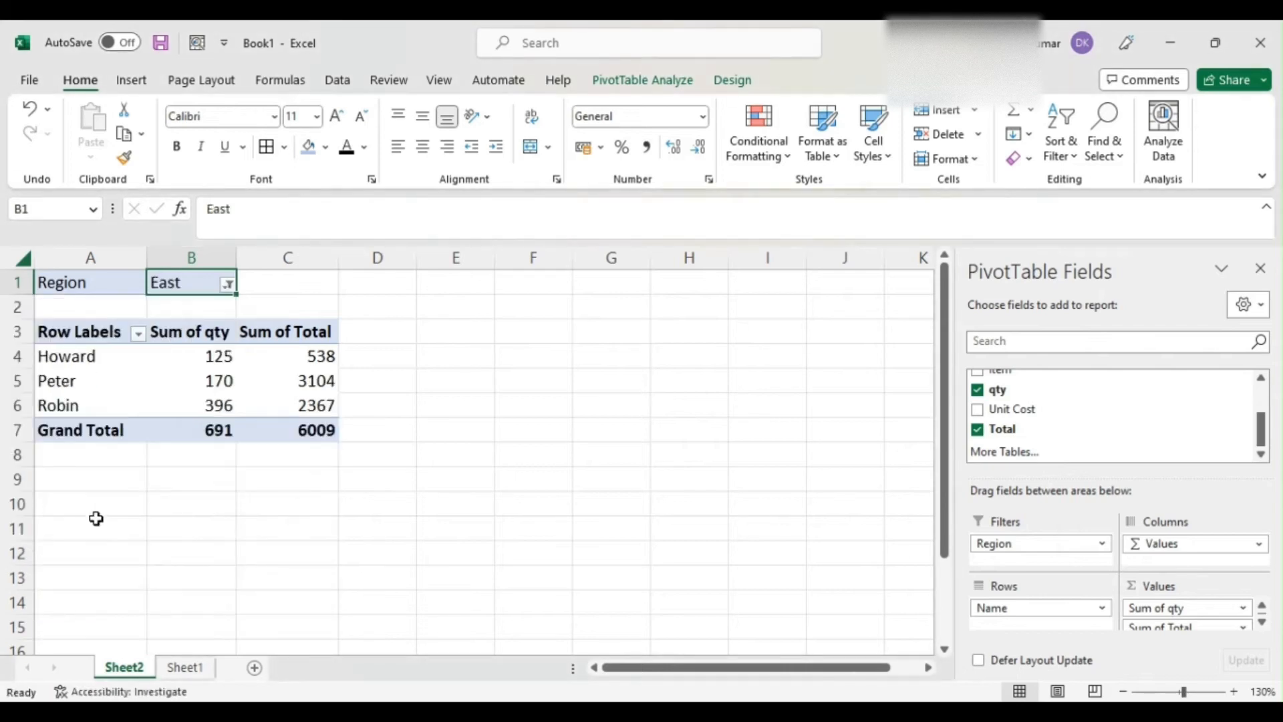
Review the names listed for the East region with their quantity and total sums.
key("Left")
key("Down")
key("Down")
key("Down")
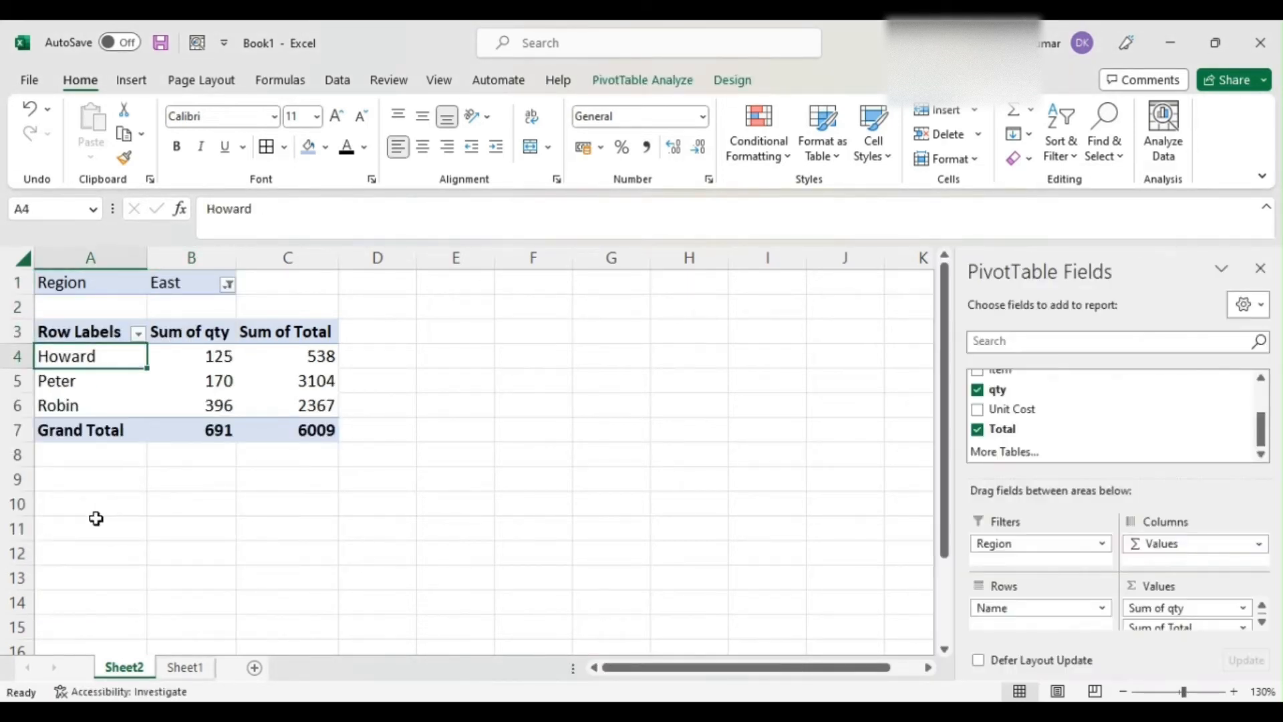
key("Up")
key("Right")
key("Right")
key("Left")
key("Left")
key("Down")
key("Up")
key("Down")
key("Down")
key("Down")
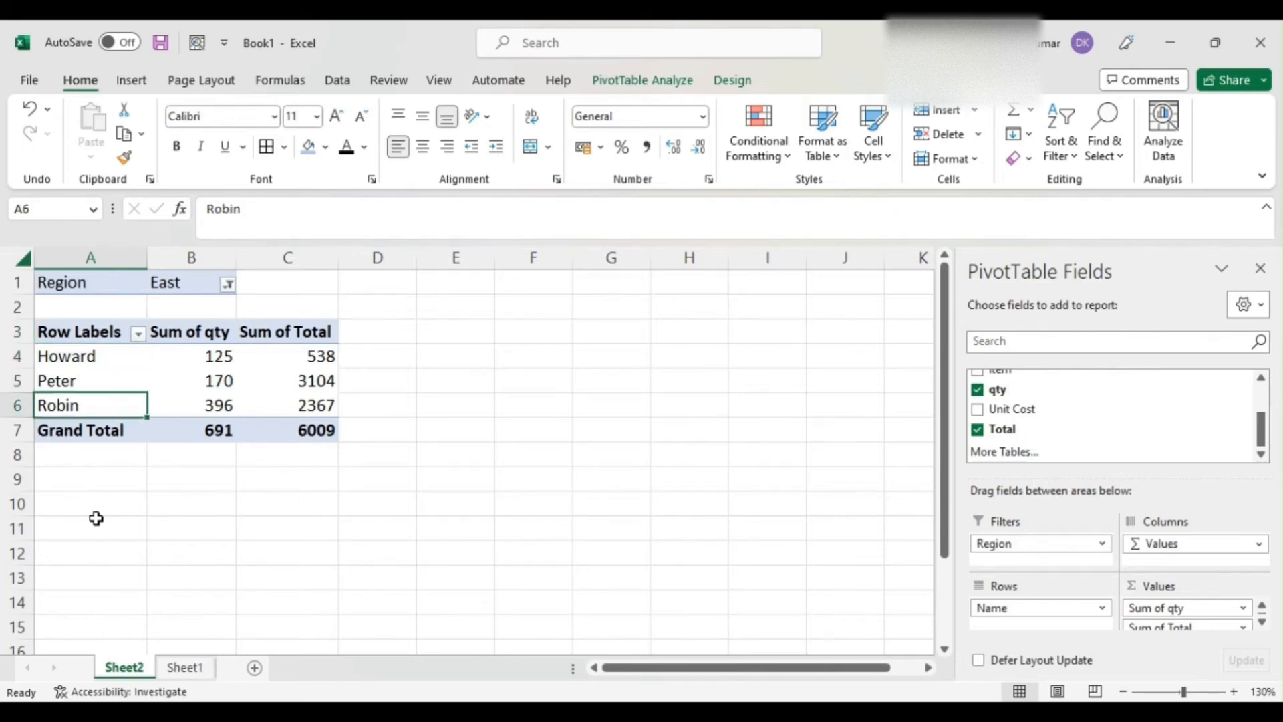
key("Up")
key("Up")
key("Right")
key("Right")
key("Left")
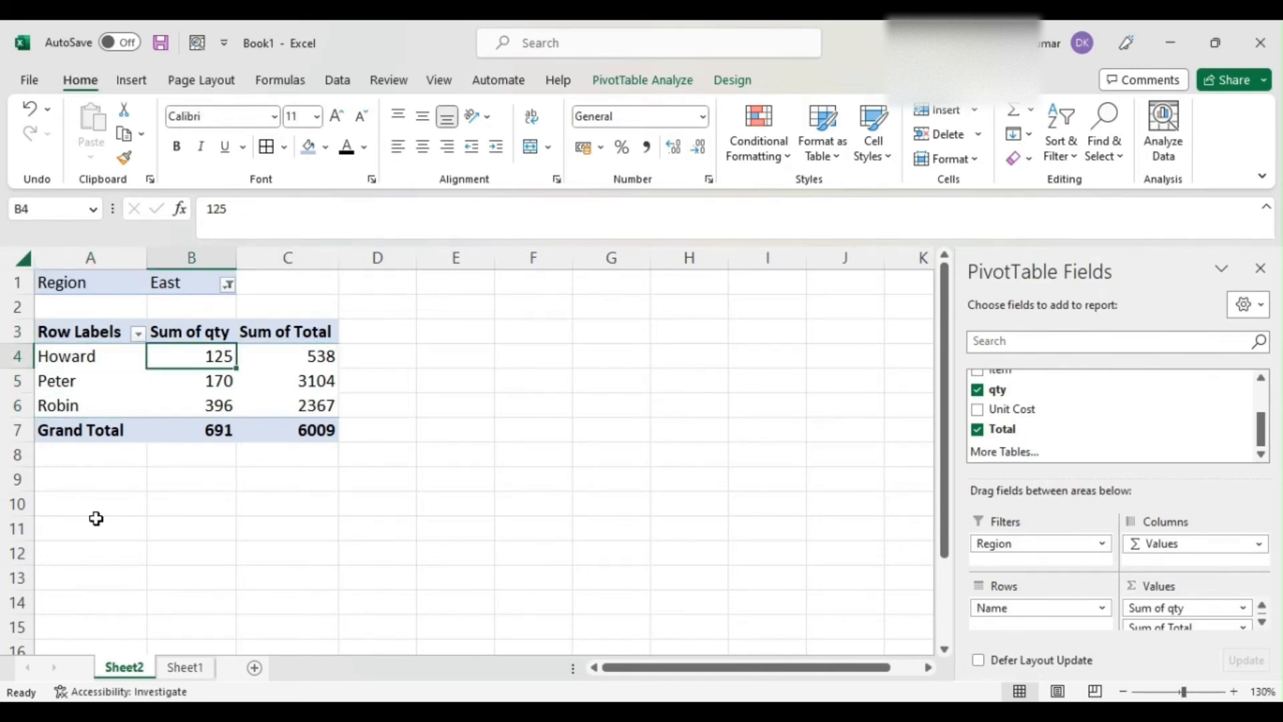
Check the Sum of qty and Sum of Total grand totals for the East region.
key("Left")
key("Right")
key("Down")
key("Down")
key("Down")
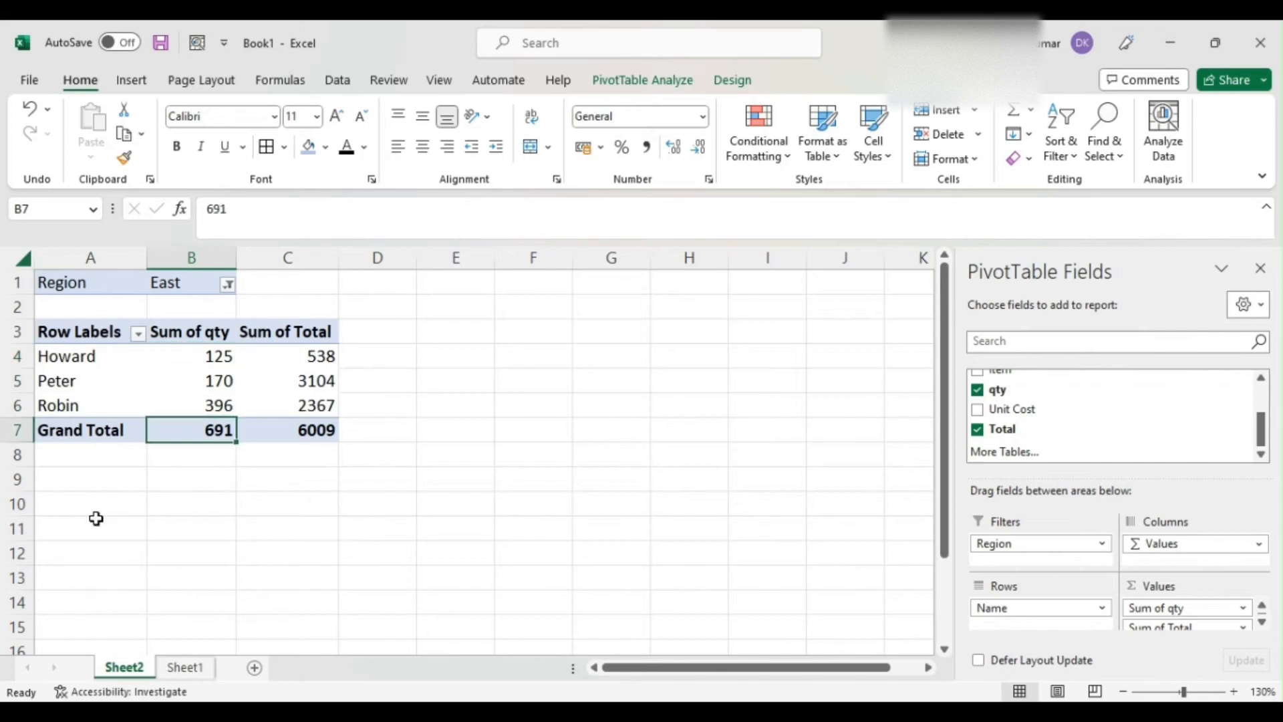
key("Right")
key("Up")
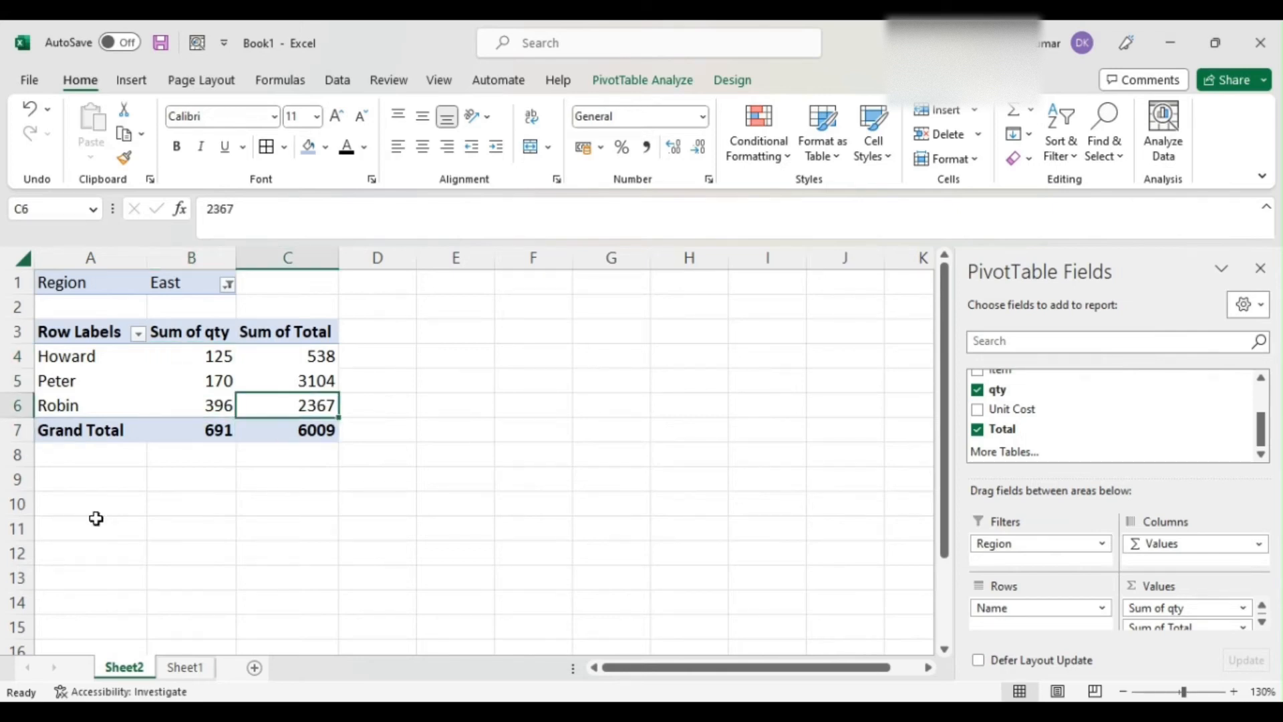
Switch the PivotTable's Region report filter to West.
key("Up")
key("Up")
key("Up")
key("Up")
key("Left")
key("Up")
key("alt+Down")
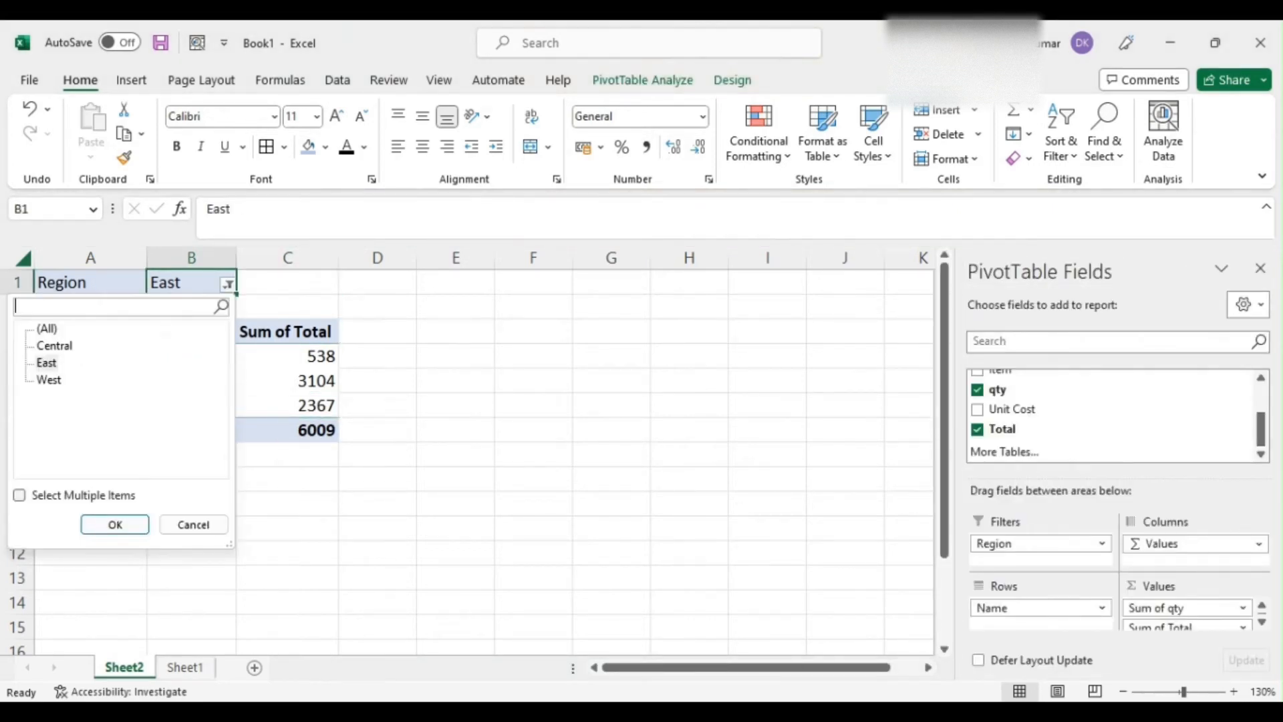
key("Down")
key("Return")
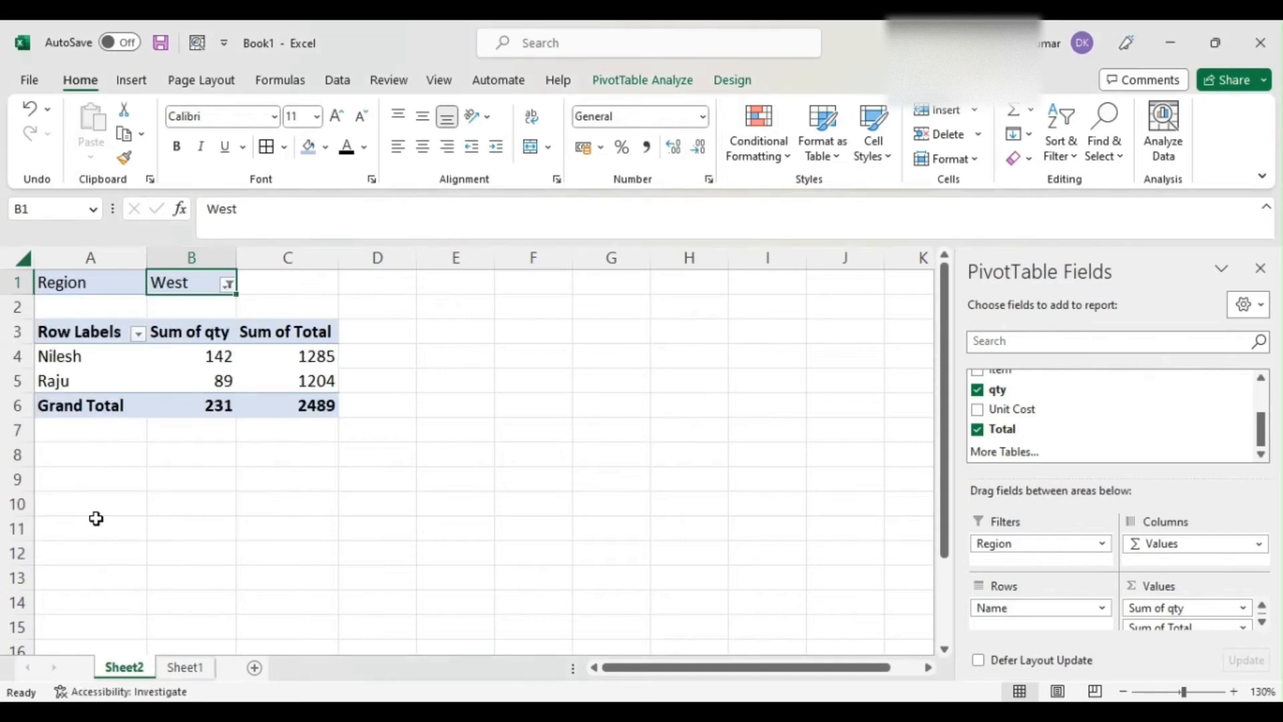
Review each name's quantity and total sums and the grand totals for the West region.
key("Down")
key("Down")
key("Down")
key("Up")
key("Left")
key("Down")
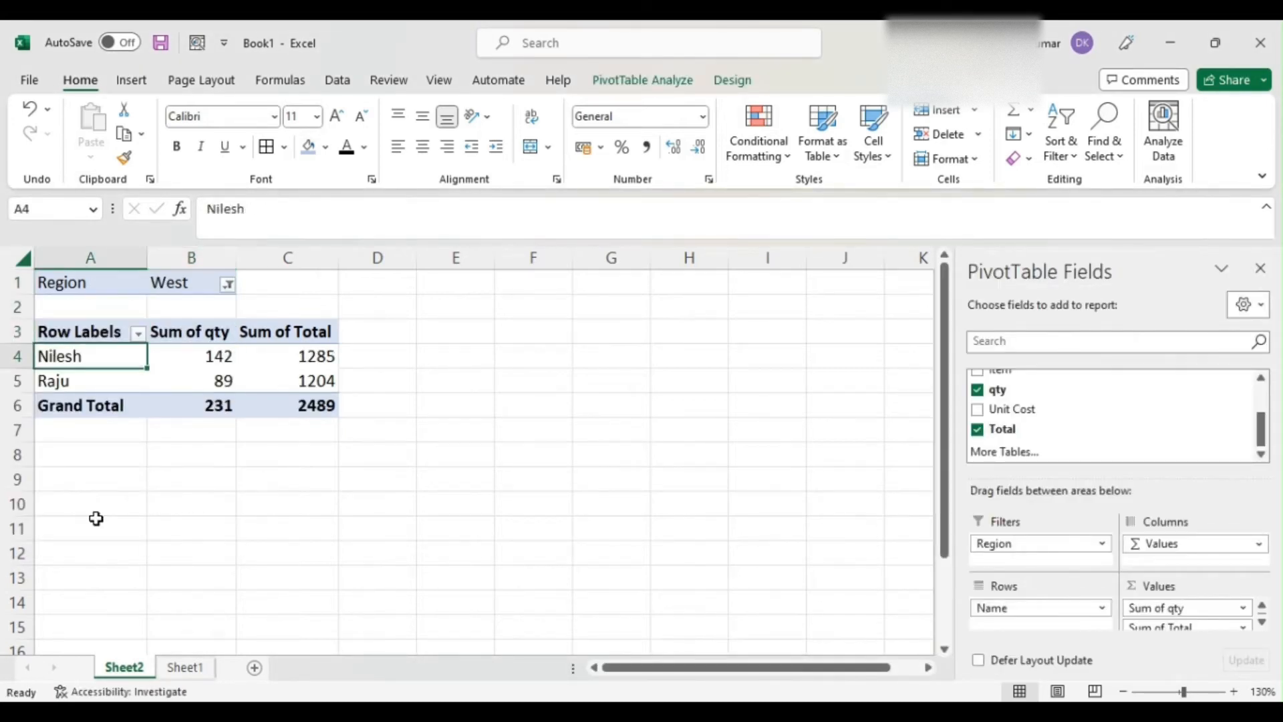
key("Right")
key("Right")
key("Left")
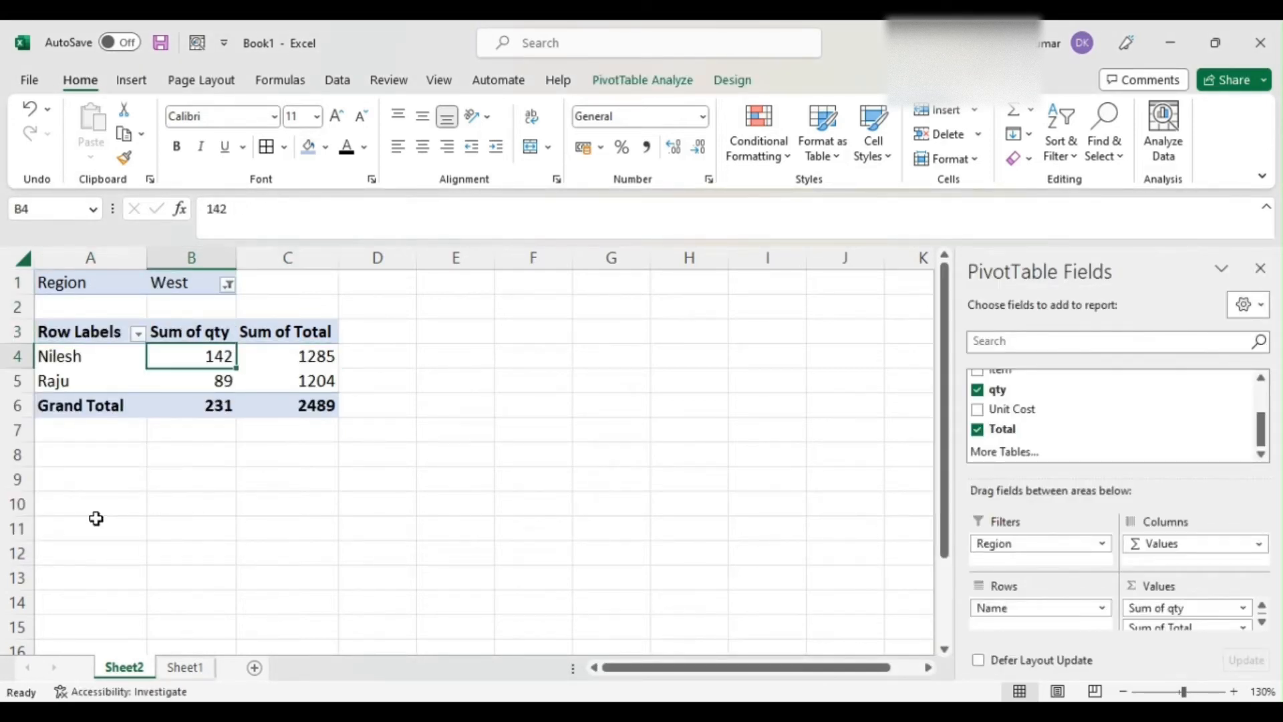
key("Left")
key("Down")
key("Right")
key("Right")
key("Left")
key("Left")
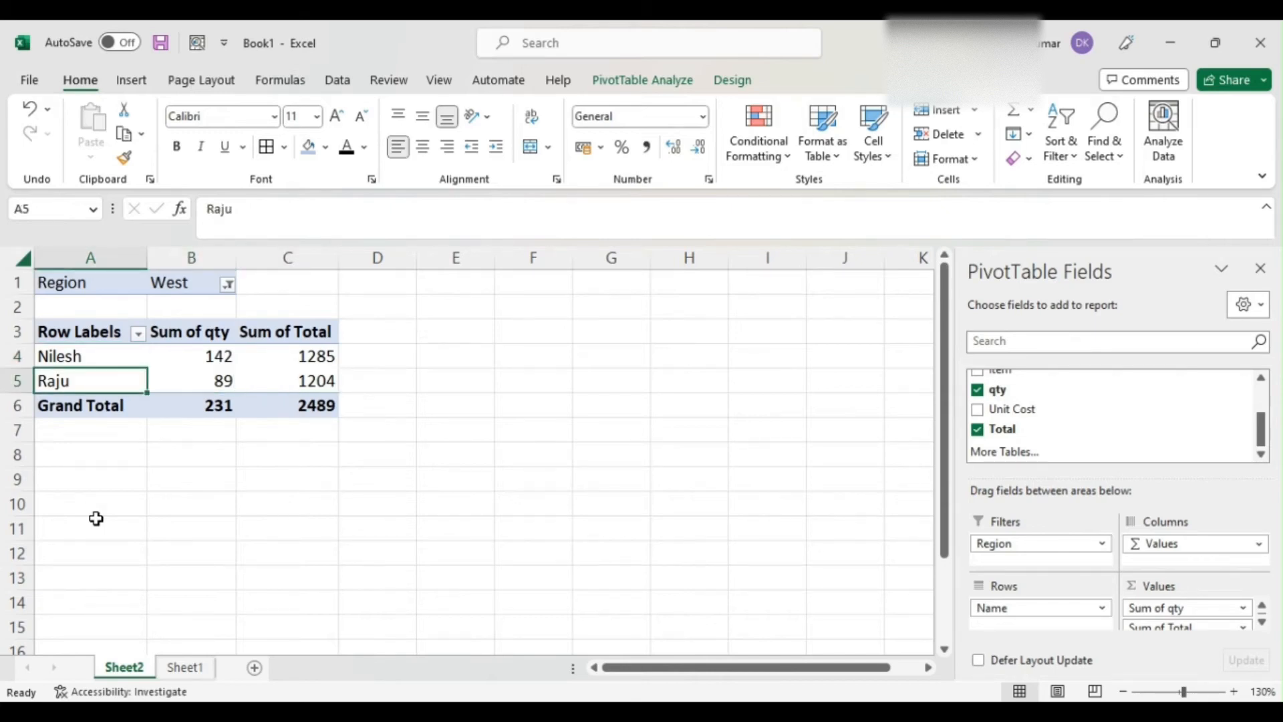
key("Down")
key("Right")
key("Right")
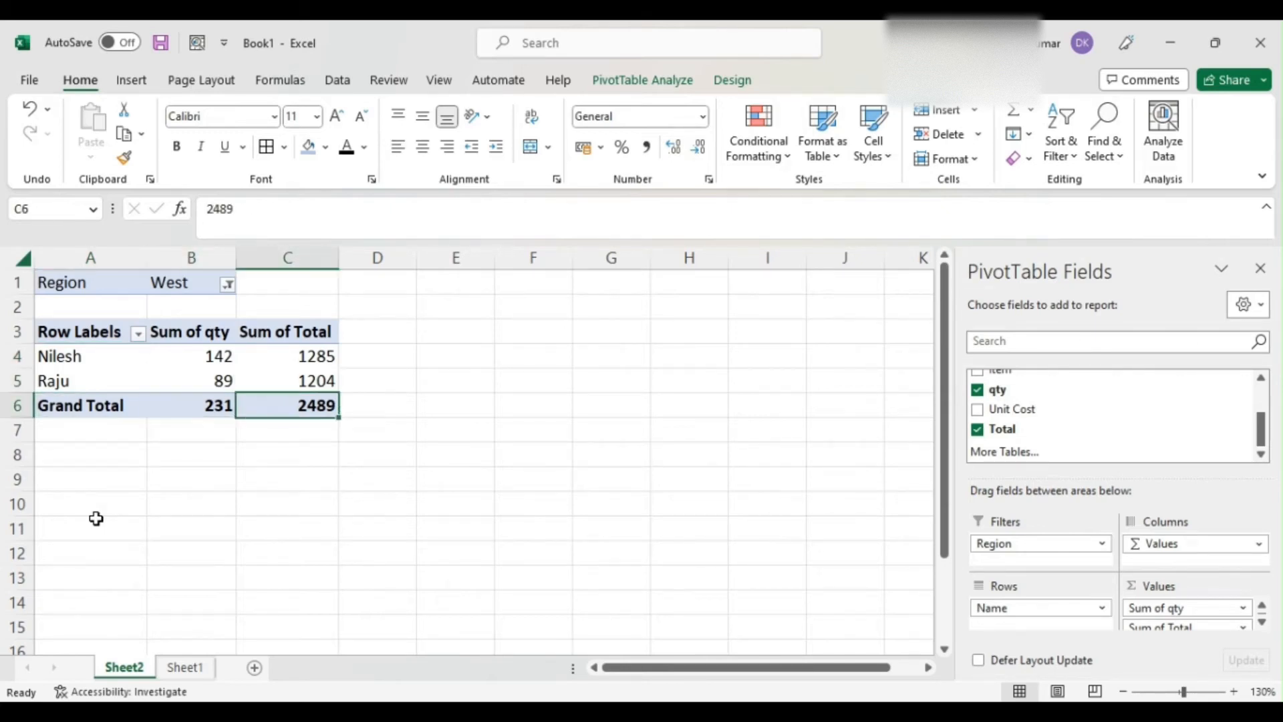
key("Up")
key("Up")
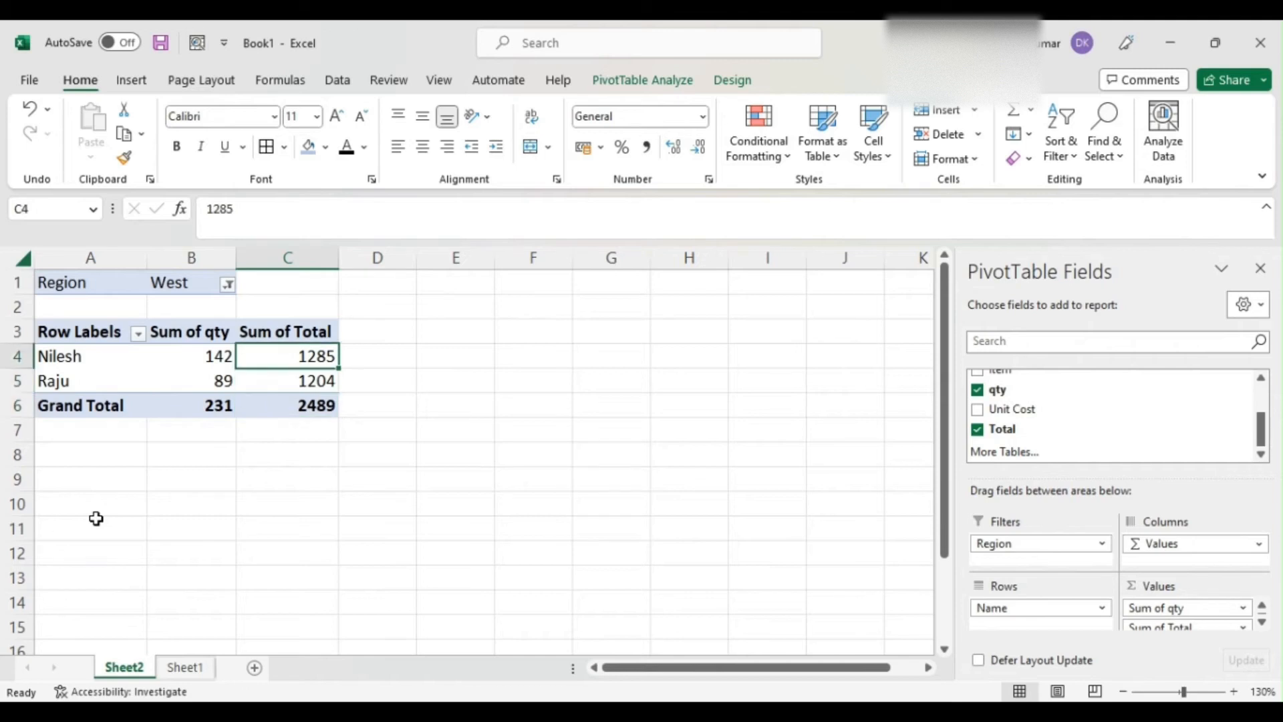
Examine the Region report filter and the Row Labels header of the PivotTable.
key("Up")
key("Left")
key("Left")
key("Up")
key("Up")
key("Right")
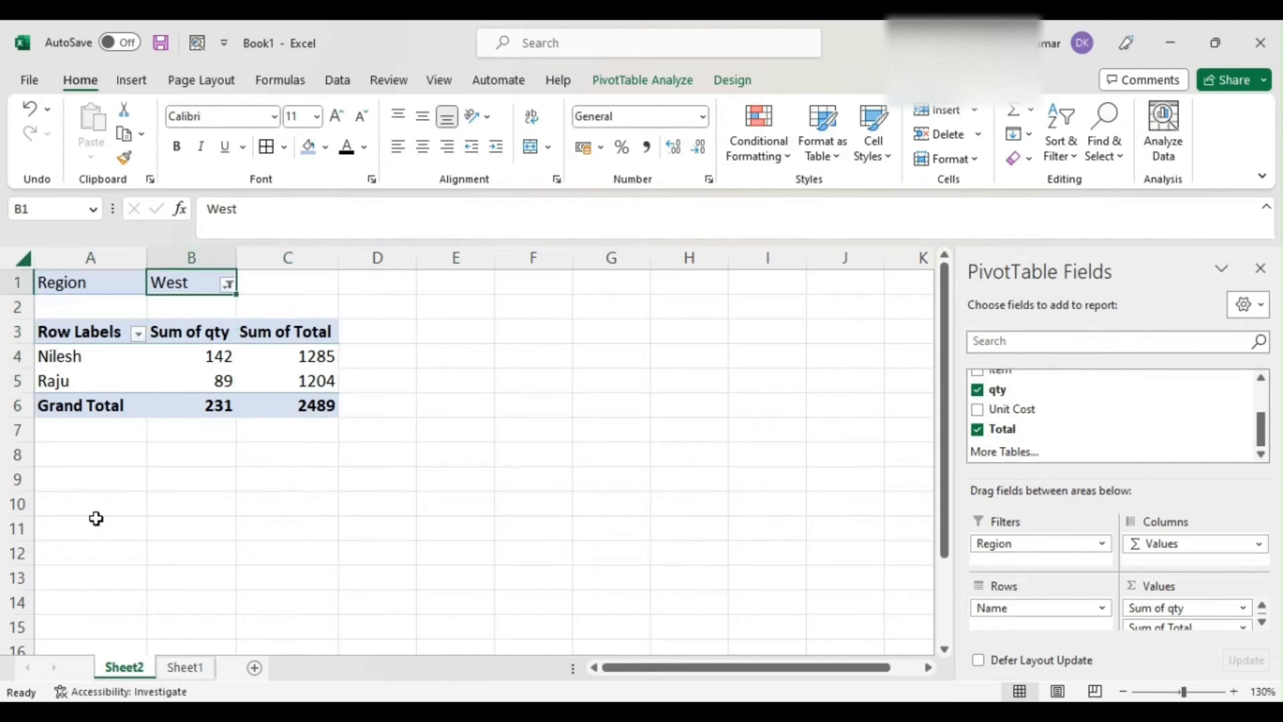
key("Left")
key("Down")
key("Down")
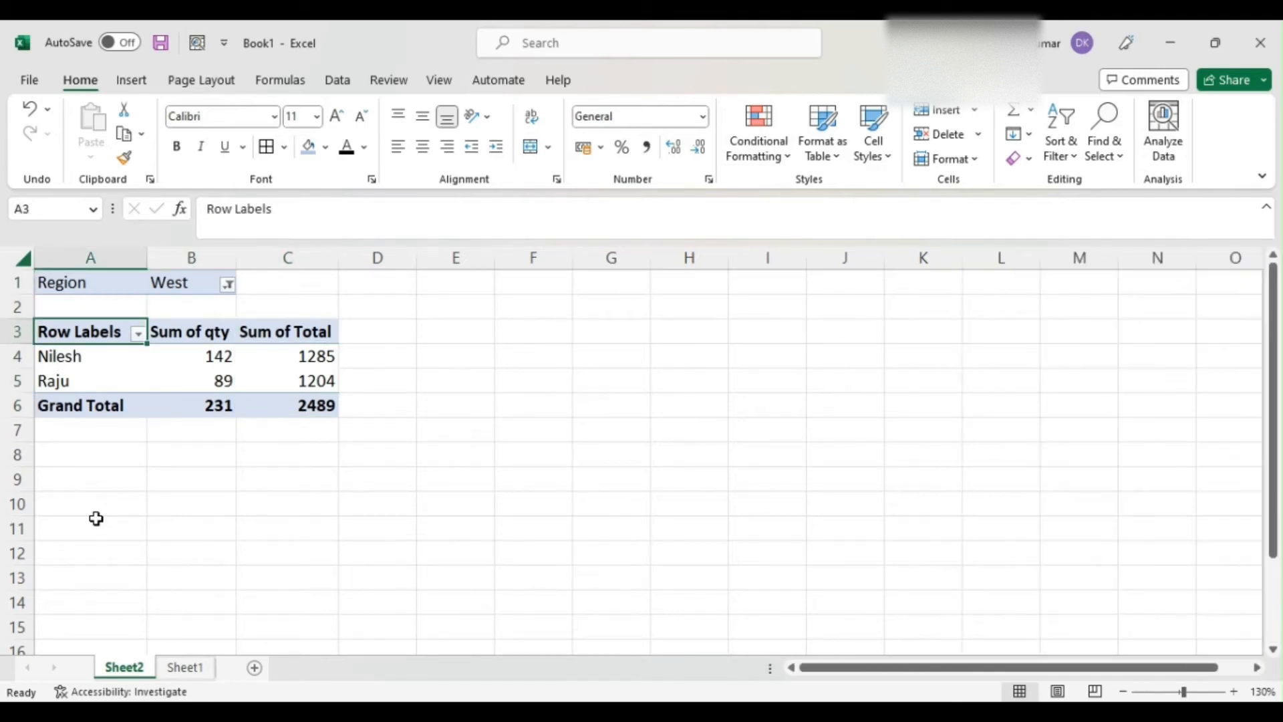
key("Right")
key("Left")
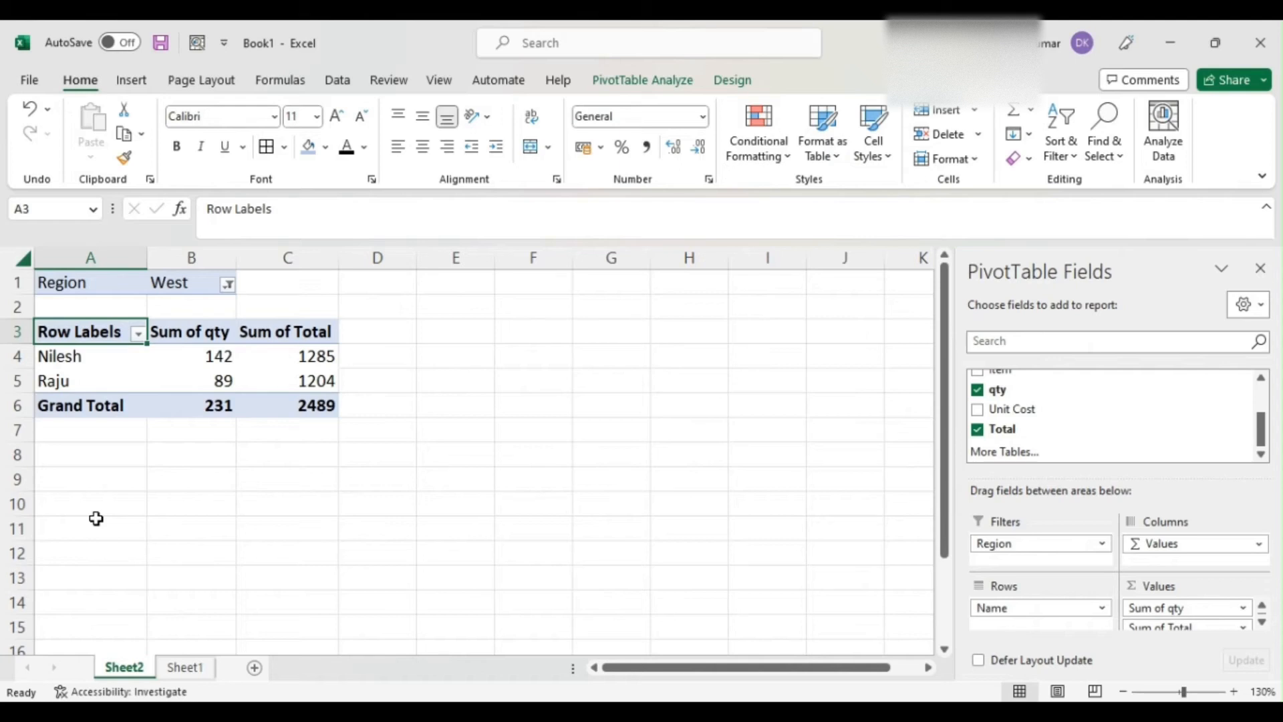
Reset the Region report filter to (All) so the PivotTable covers every region.
key("Up")
key("Up")
key("Right")
key("alt+Down")
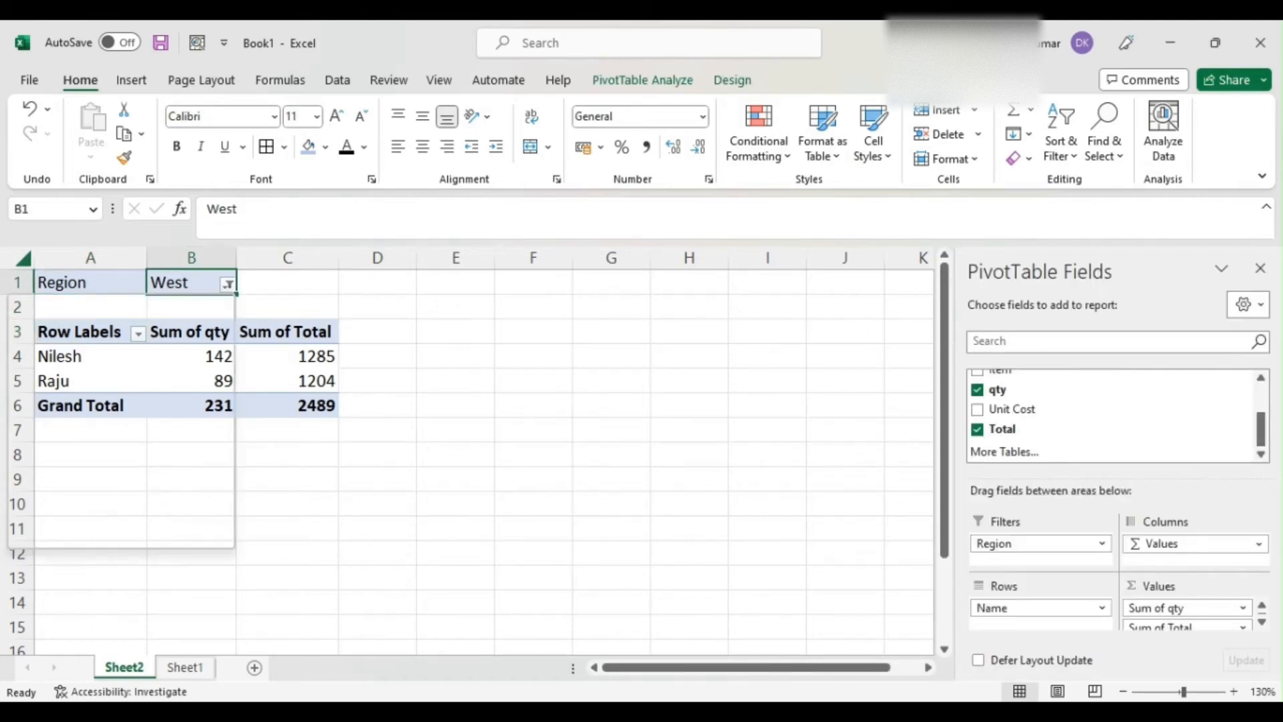
key("Tab")
key("shift+Tab")
key("shift+Tab")
key("shift+Tab")
key("Up")
key("Up")
key("Up")
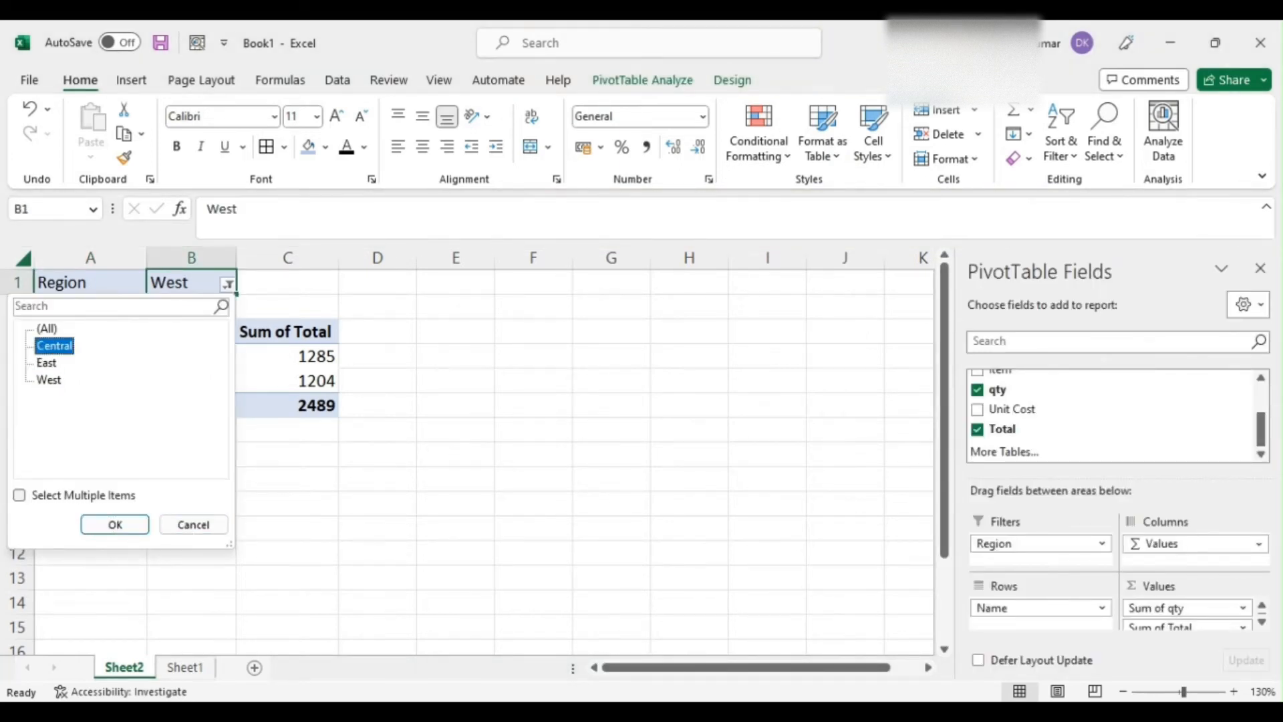
key("Return")
key("Down")
key("Down")
key("Down")
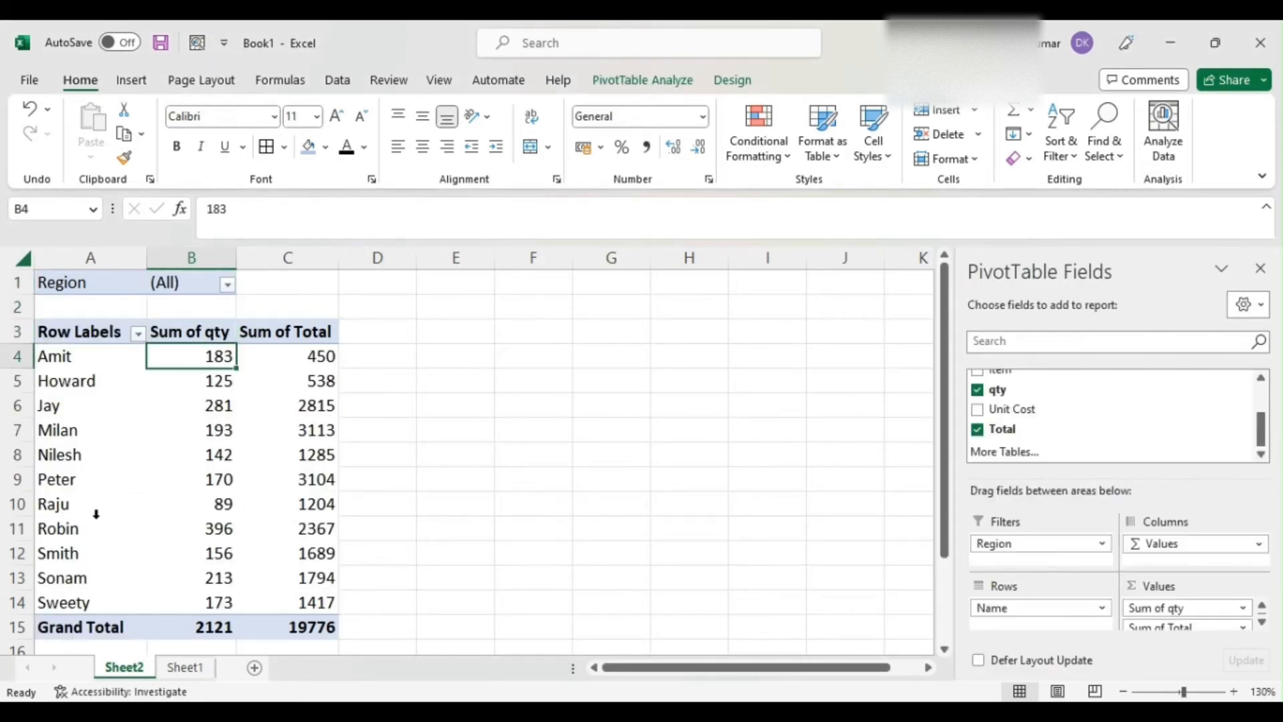
Add the Item field to the PivotTable rows beneath Name.
left_click(1261, 381)
left_click(1260, 379)
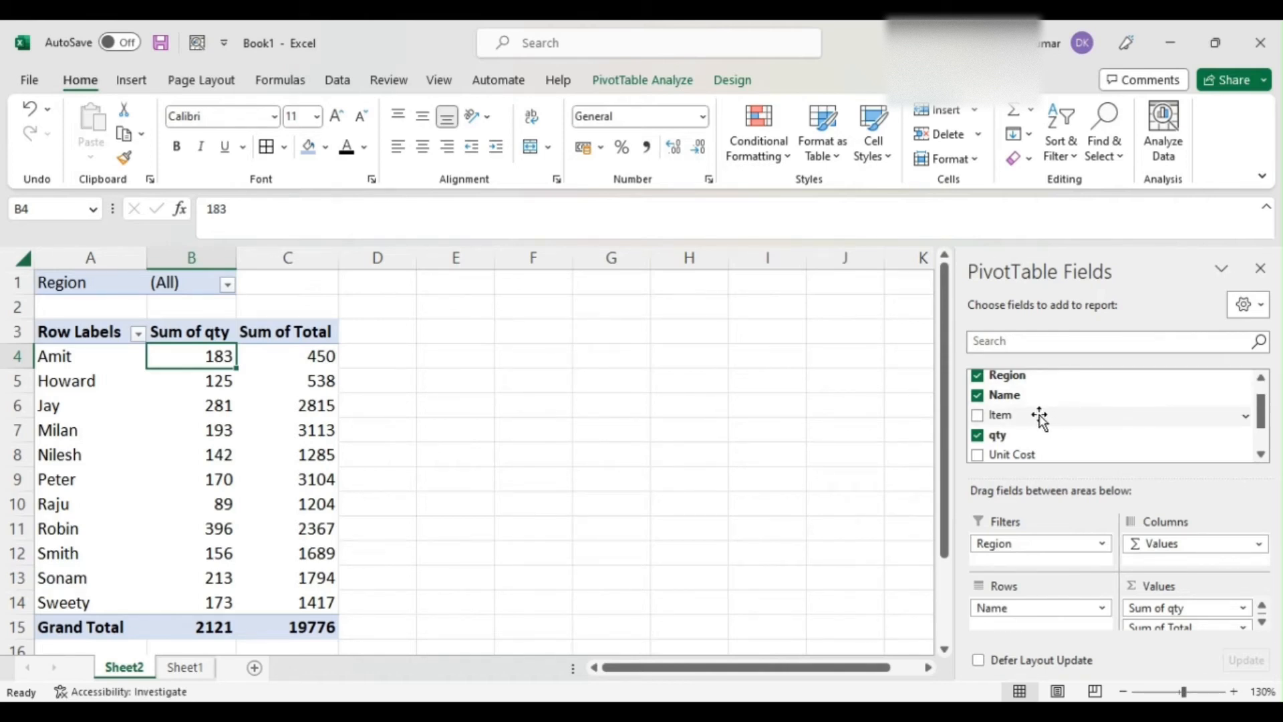
left_click(979, 416)
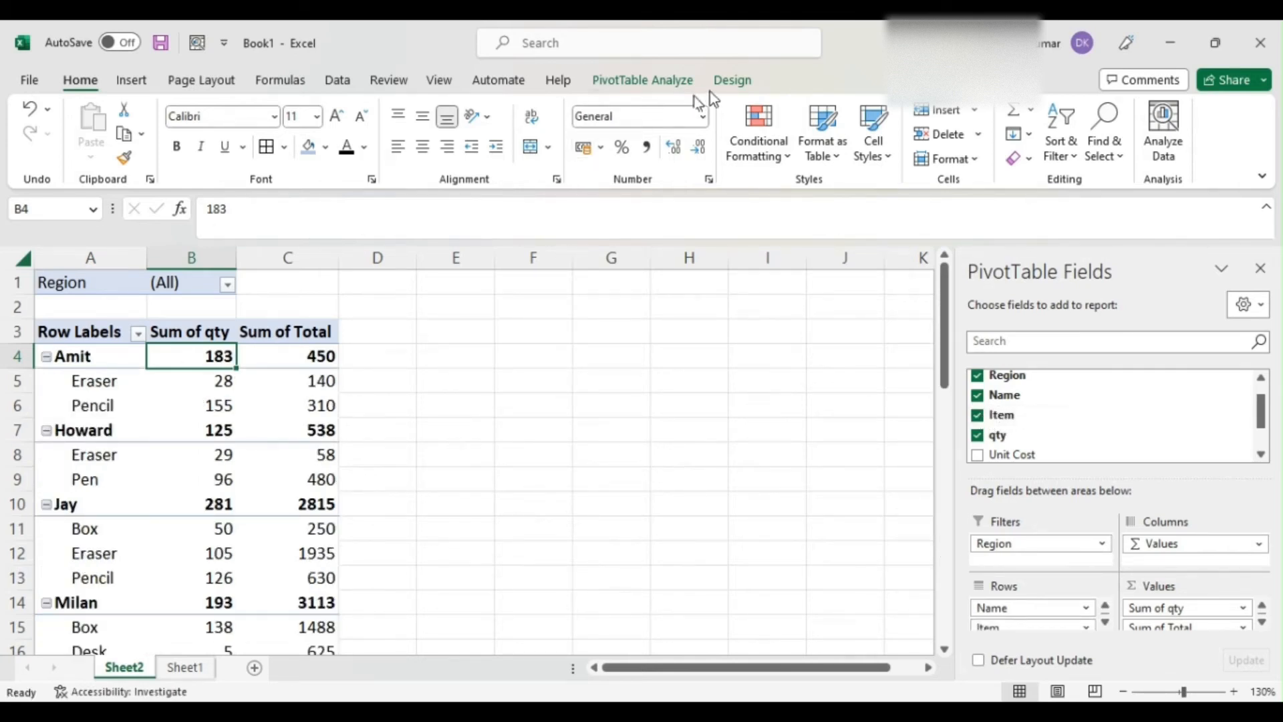
Change the PivotTable's report layout to Tabular Form.
left_click(732, 81)
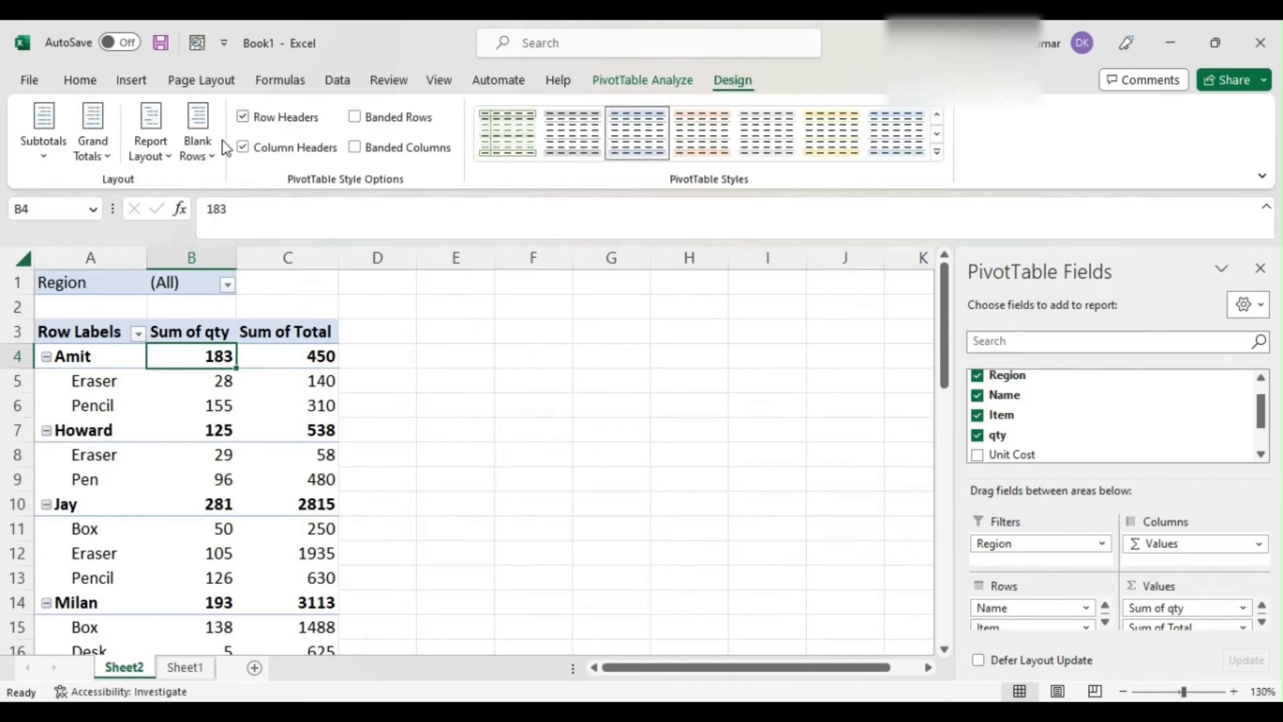
left_click(141, 159)
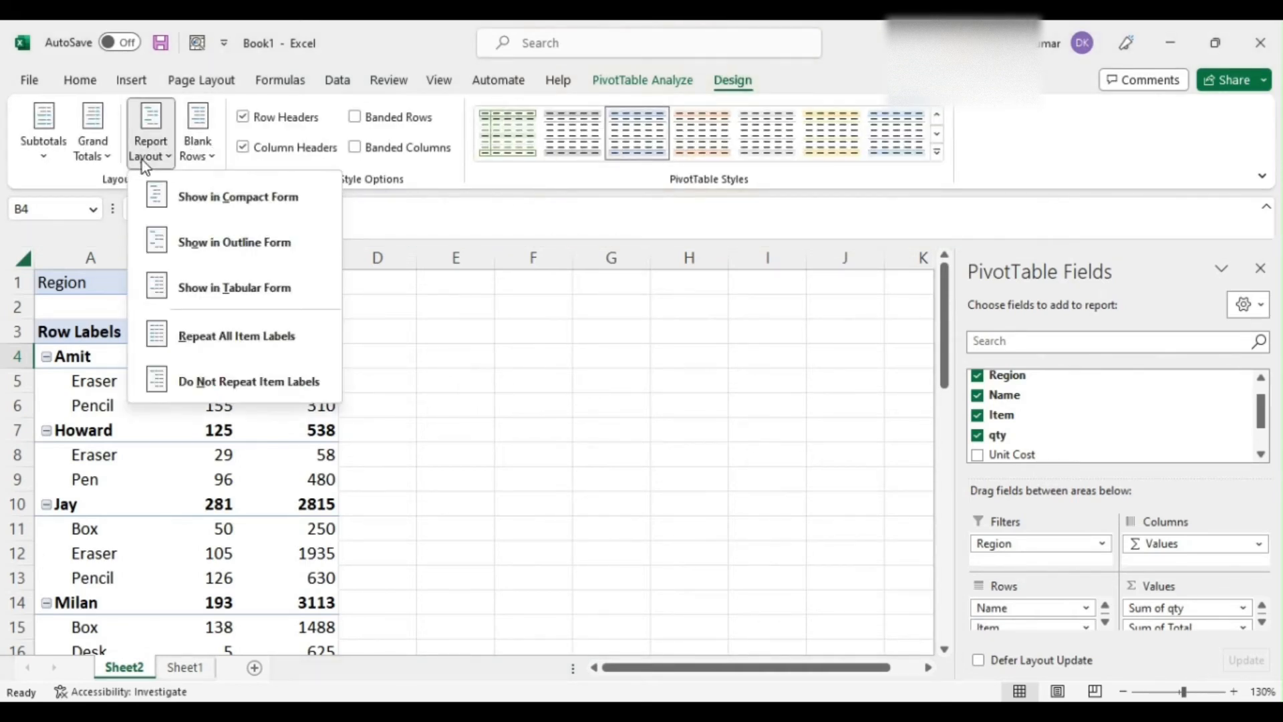
key("Down")
key("Down")
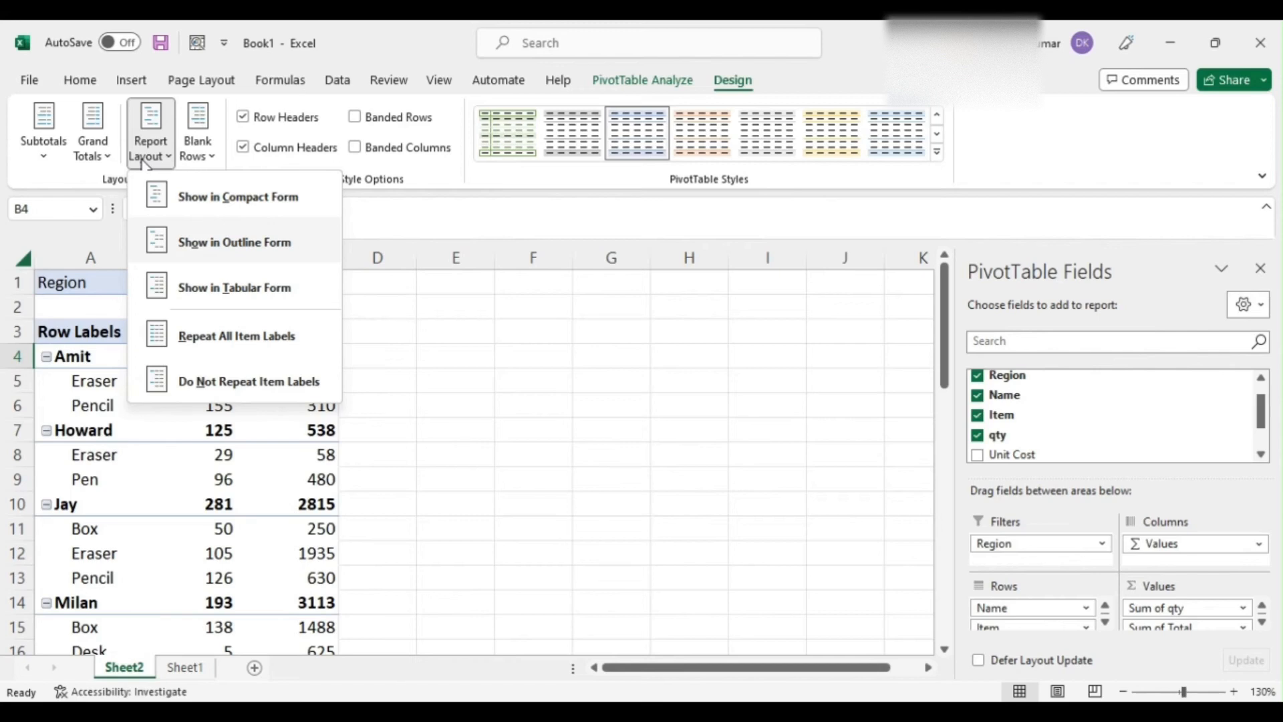
key("Down")
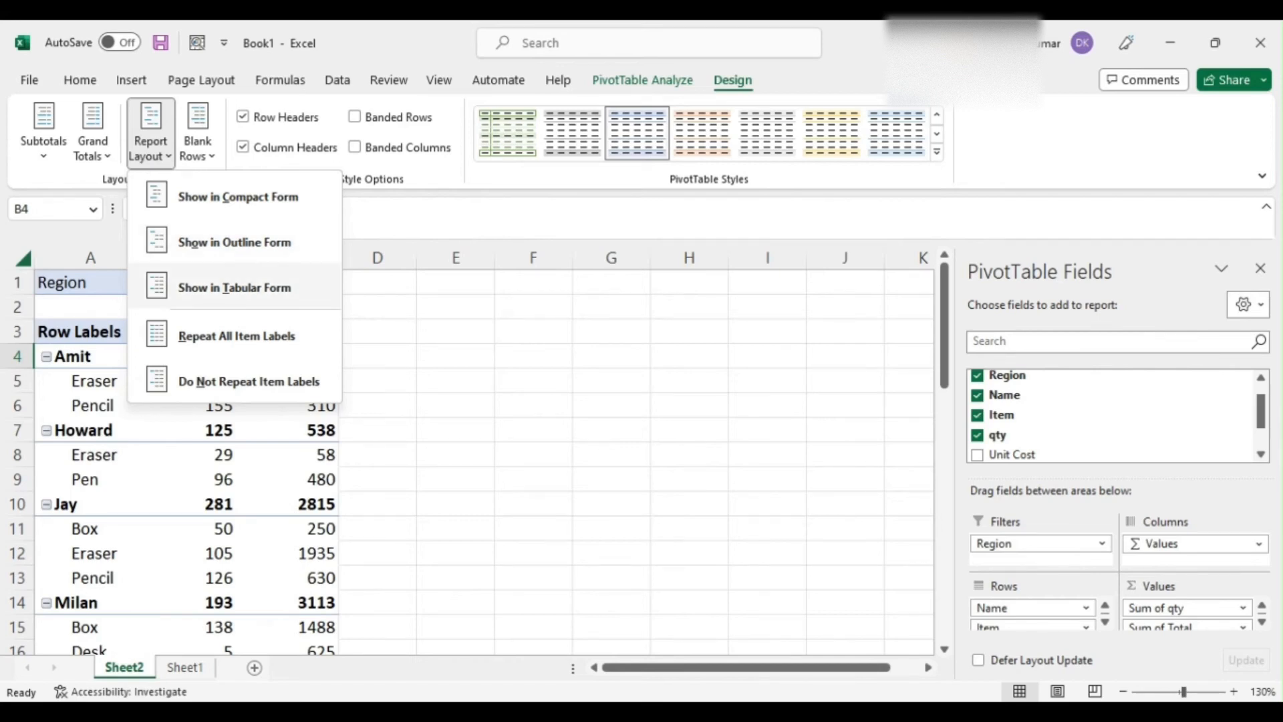
left_click(184, 288)
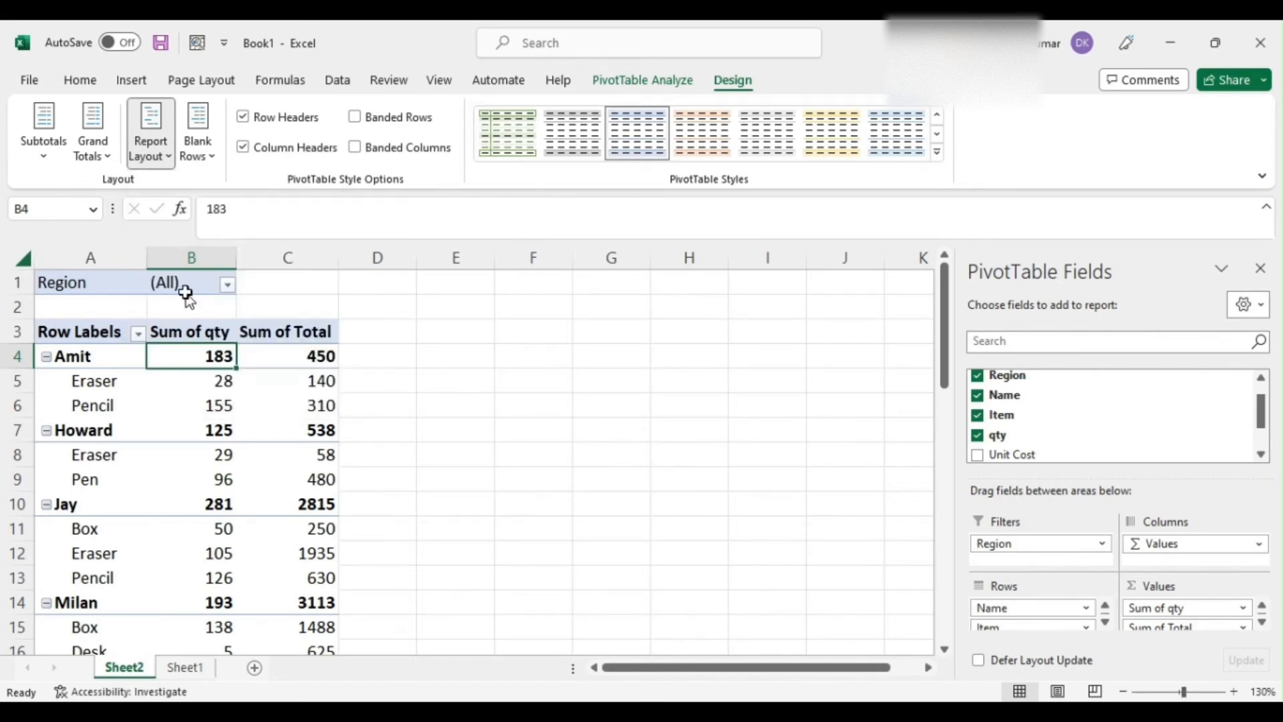
Turn off the PivotTable's subtotals and repeat all item labels in its rows.
left_click(45, 164)
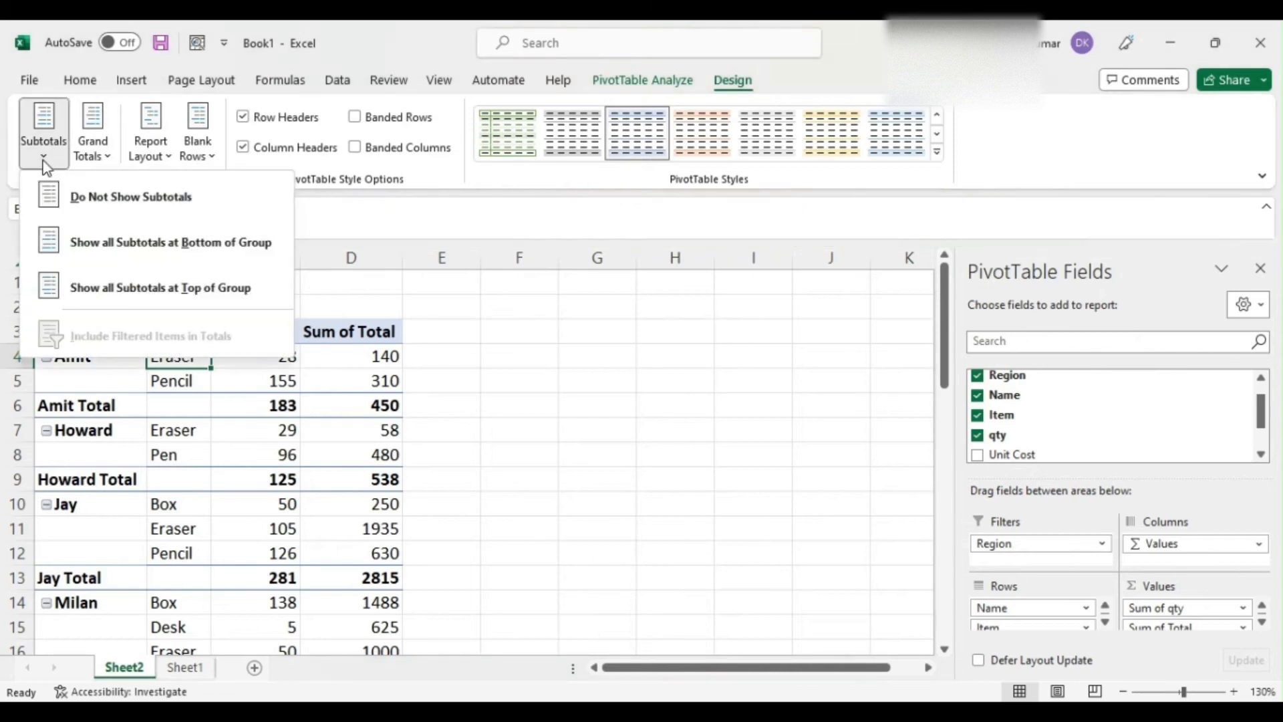
left_click(72, 194)
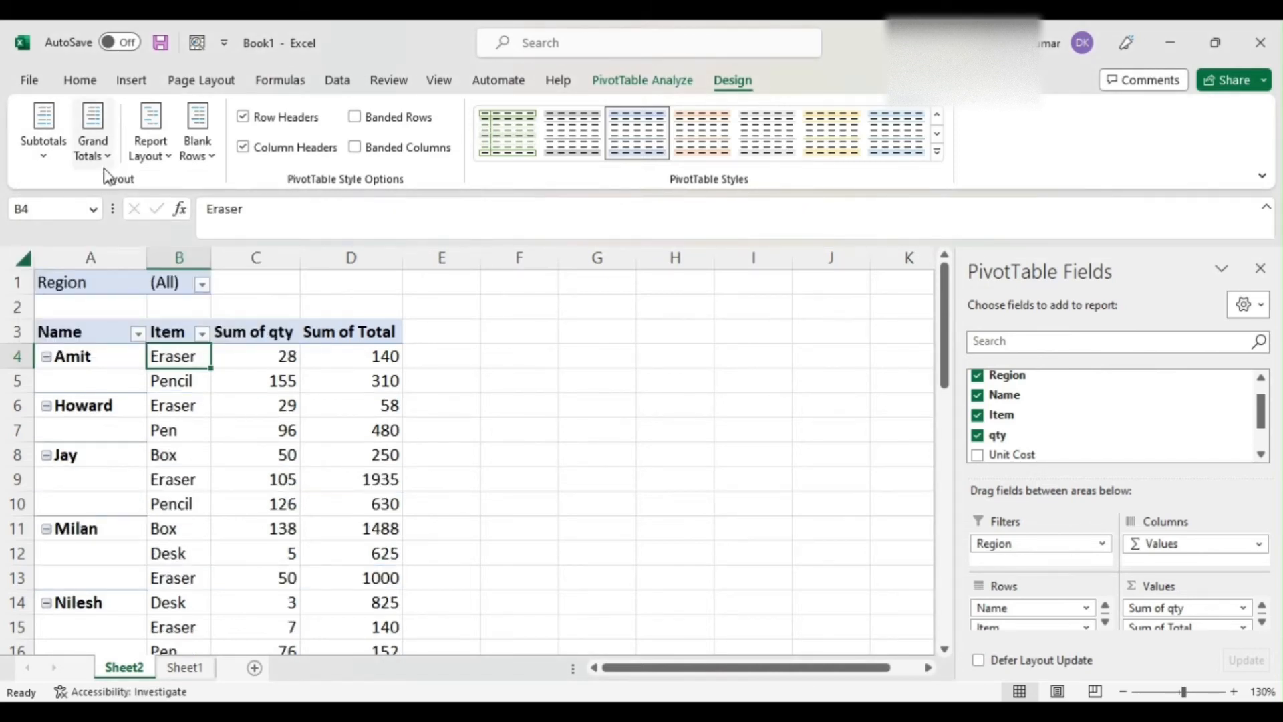
left_click(150, 144)
left_click(236, 335)
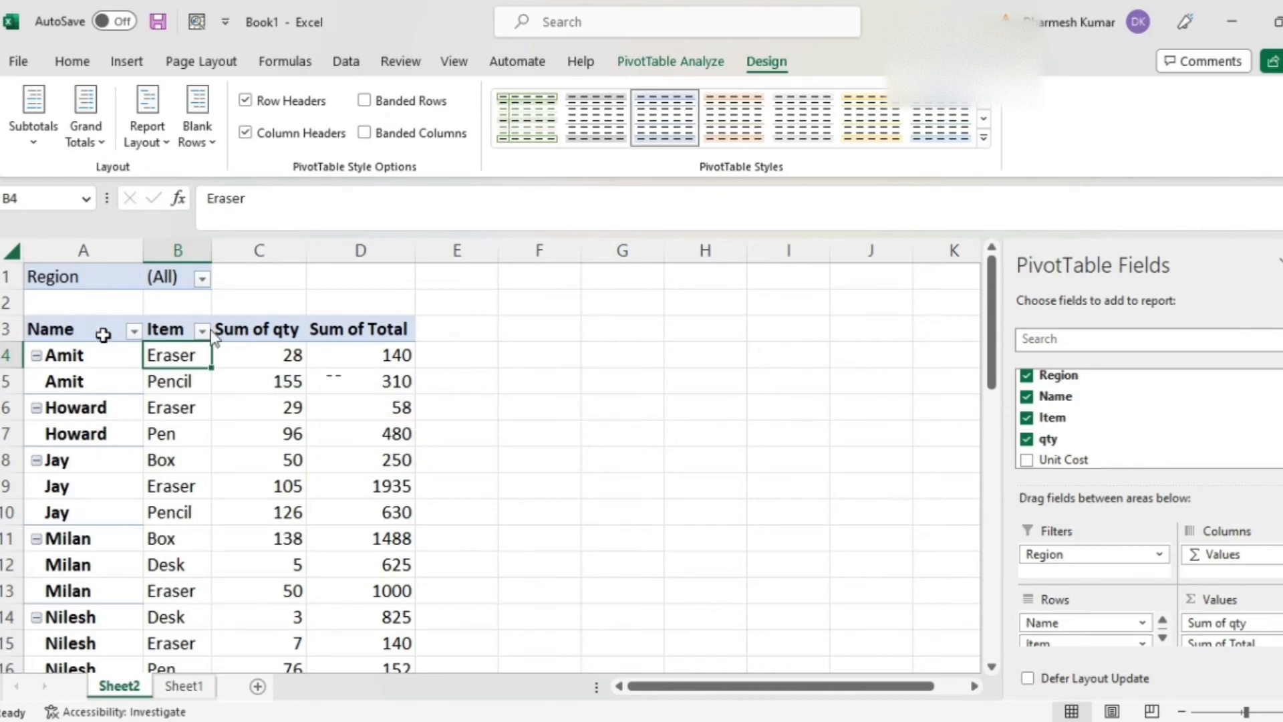
Examine the separate Name and Item column headers in the tabular PivotTable.
left_click(110, 334)
left_click(165, 333)
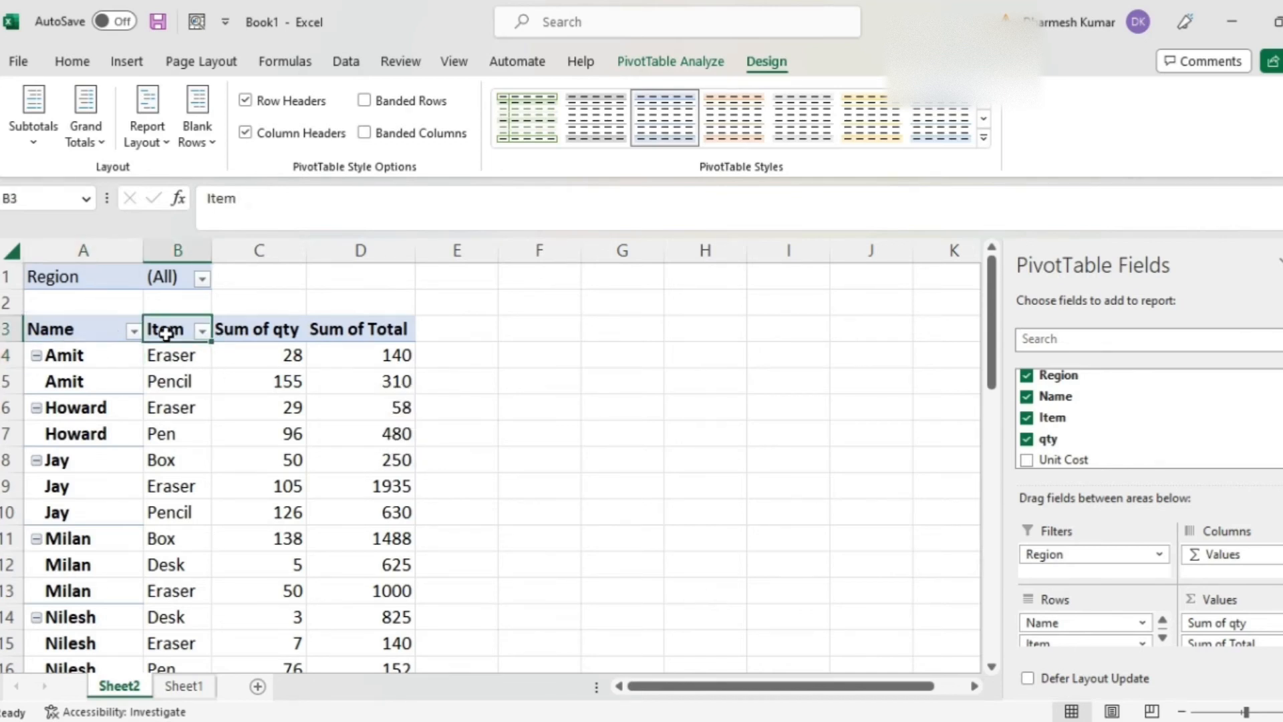
key("Left")
key("Right")
key("Down")
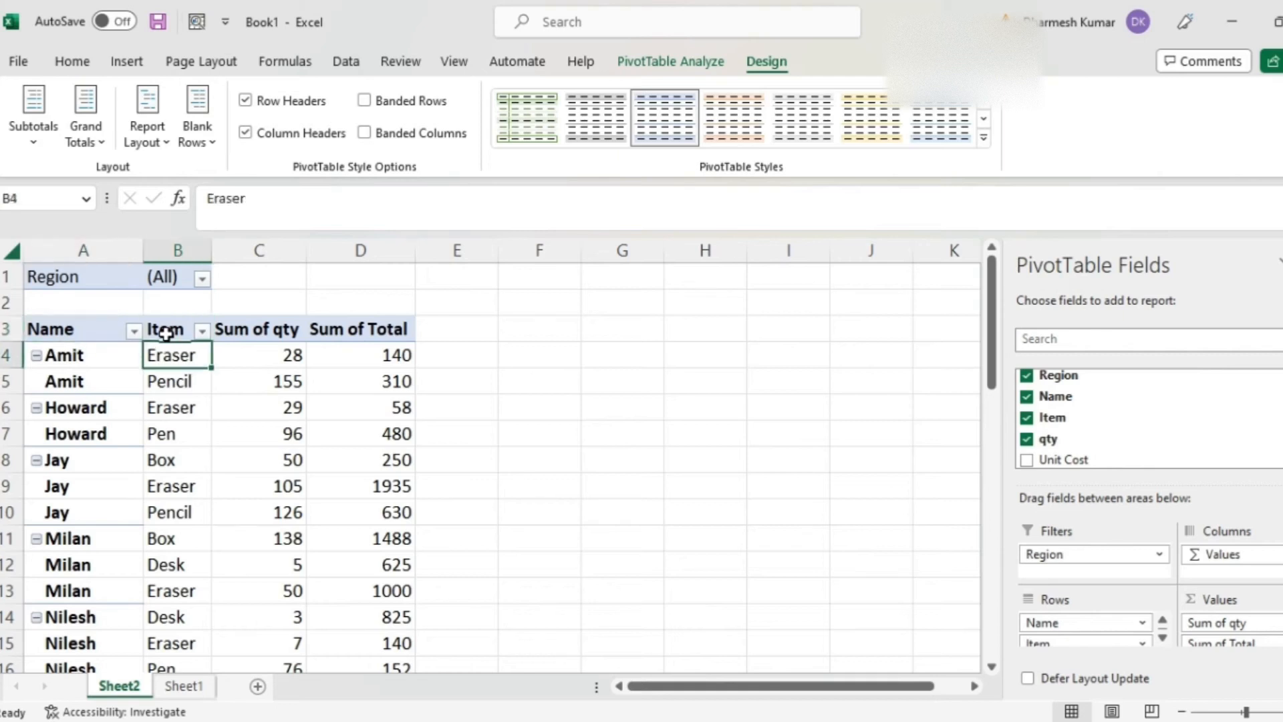
key("Up")
key("Left")
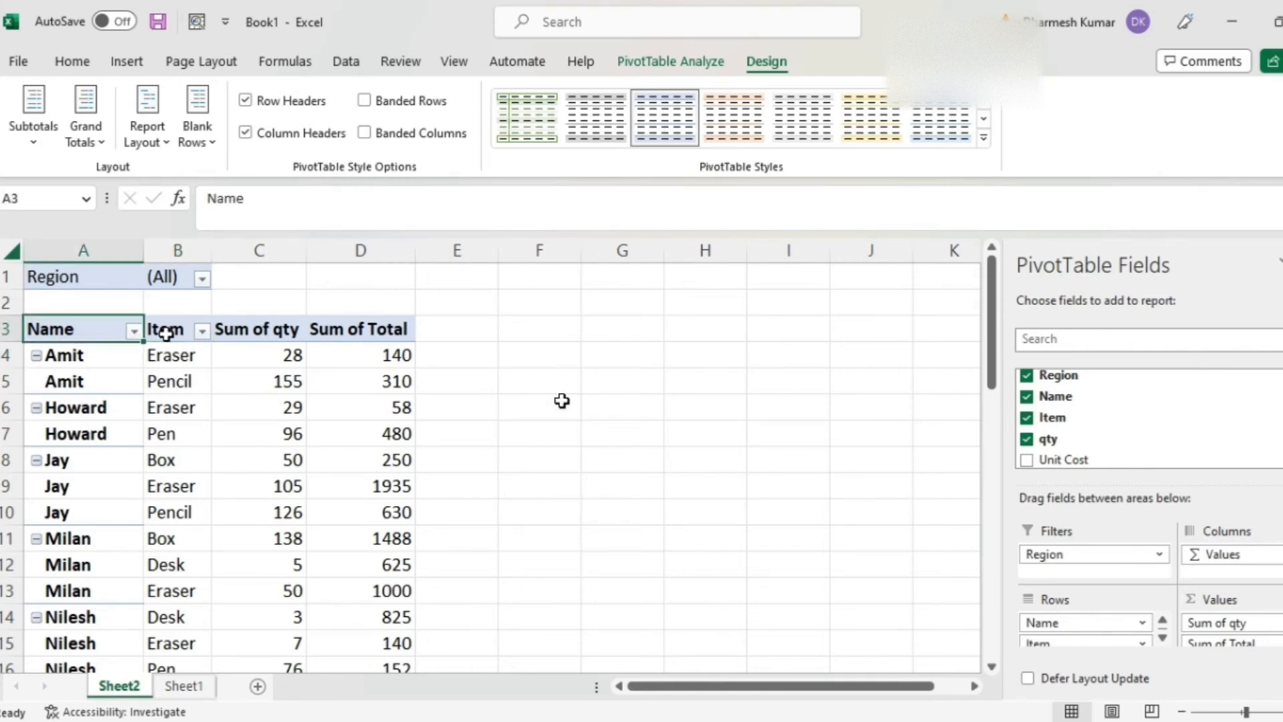
Look through the repeated labels down the Name column of the PivotTable.
key("Down")
key("Up")
key("Down")
key("Down")
key("Down")
key("Down")
key("Down")
key("Down")
key("Down")
key("Down")
key("Down")
key("Down")
key("Down")
key("Down")
key("Down")
key("Down")
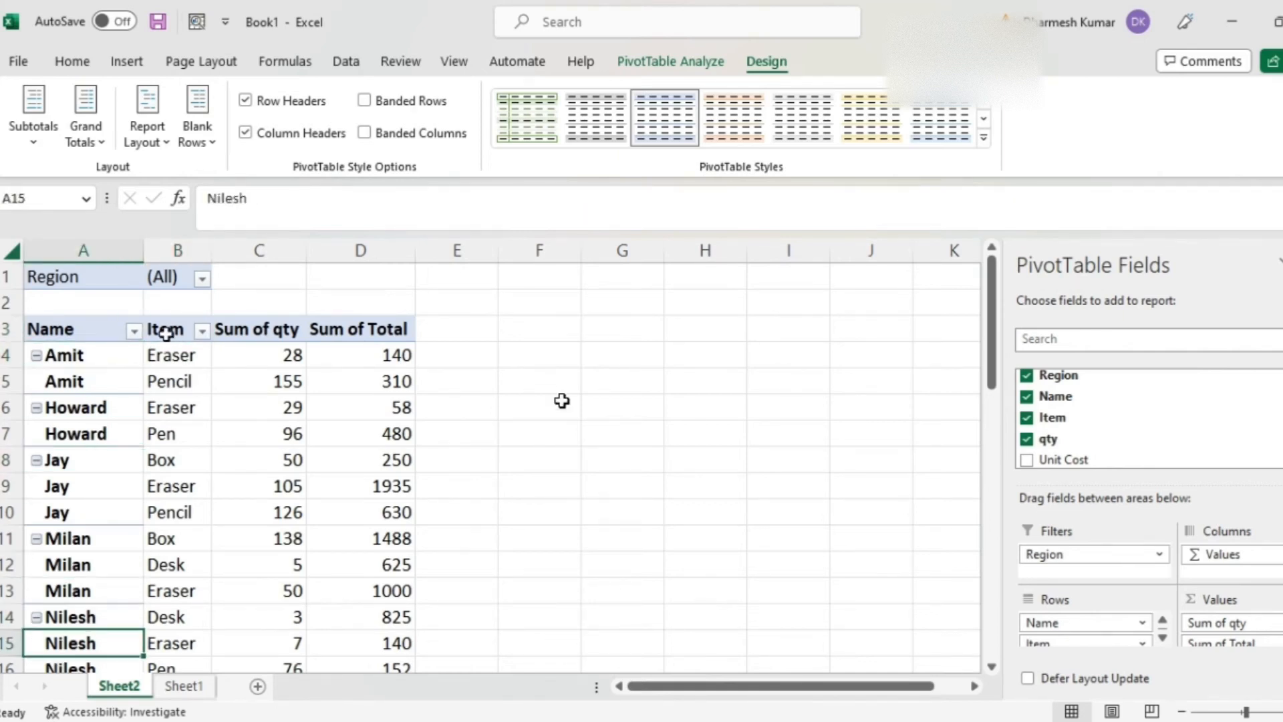
key("Up")
key("Up")
key("Up")
key("Up")
key("Up")
key("Up")
key("Up")
key("Up")
key("Up")
key("Up")
key("Up")
key("Up")
key("Up")
key("Up")
key("Up")
key("Up")
key("Down")
key("Down")
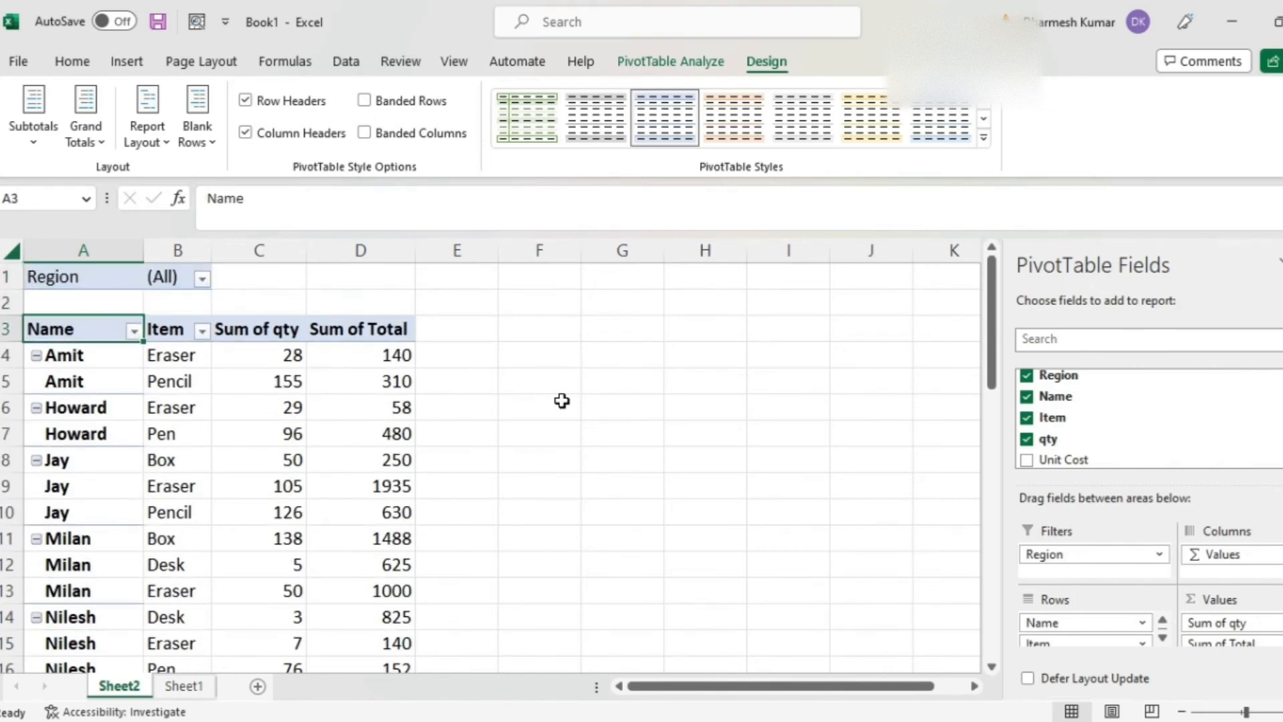
Review the item, quantity and total values in the first name's two rows.
key("Down")
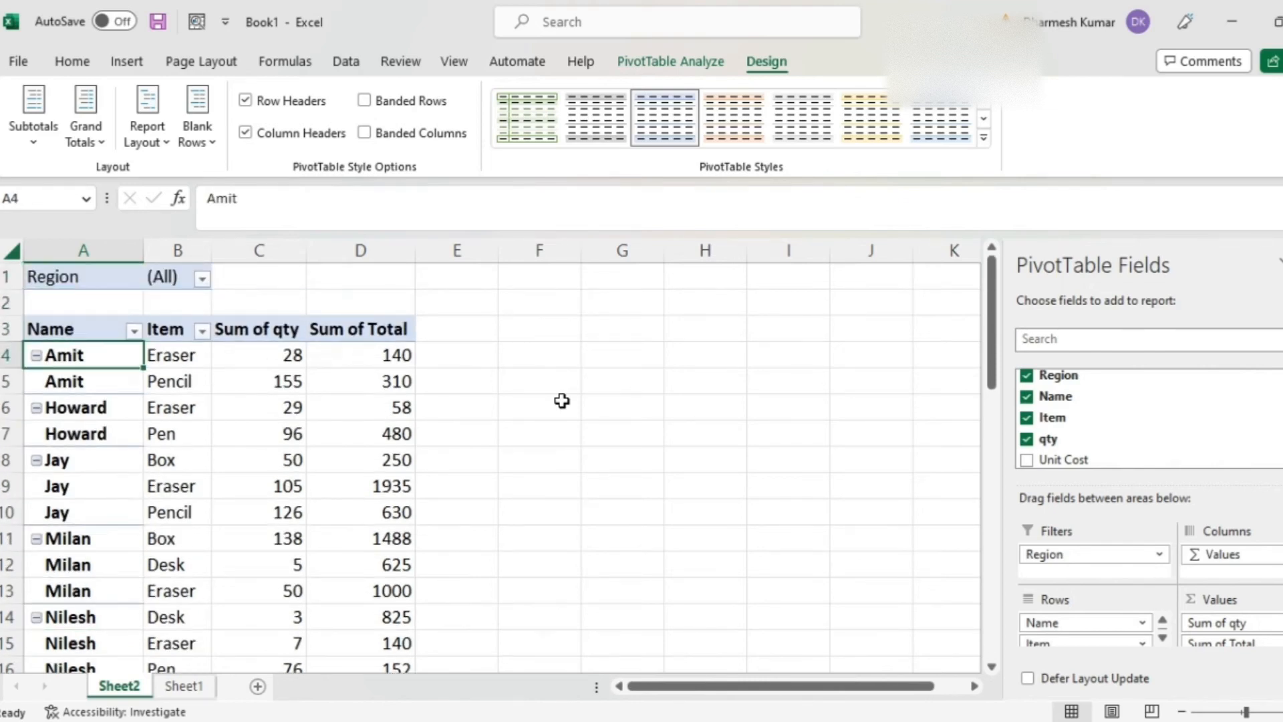
key("Right")
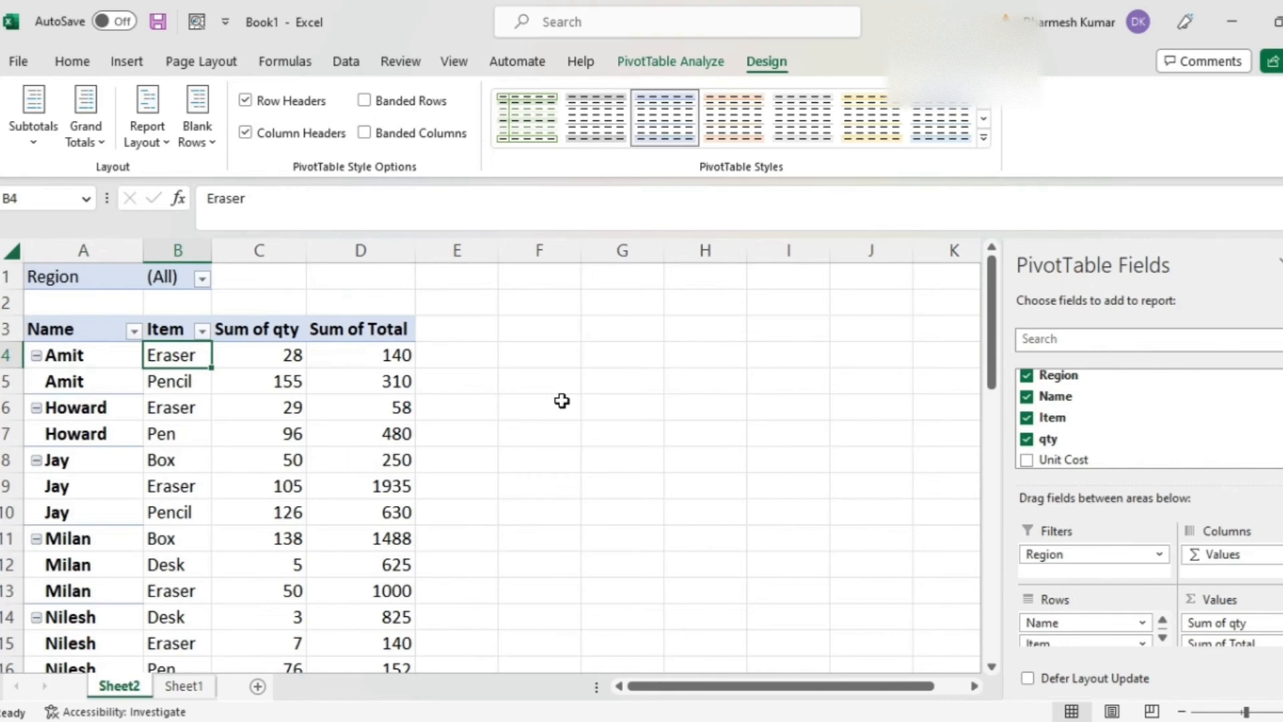
key("Right")
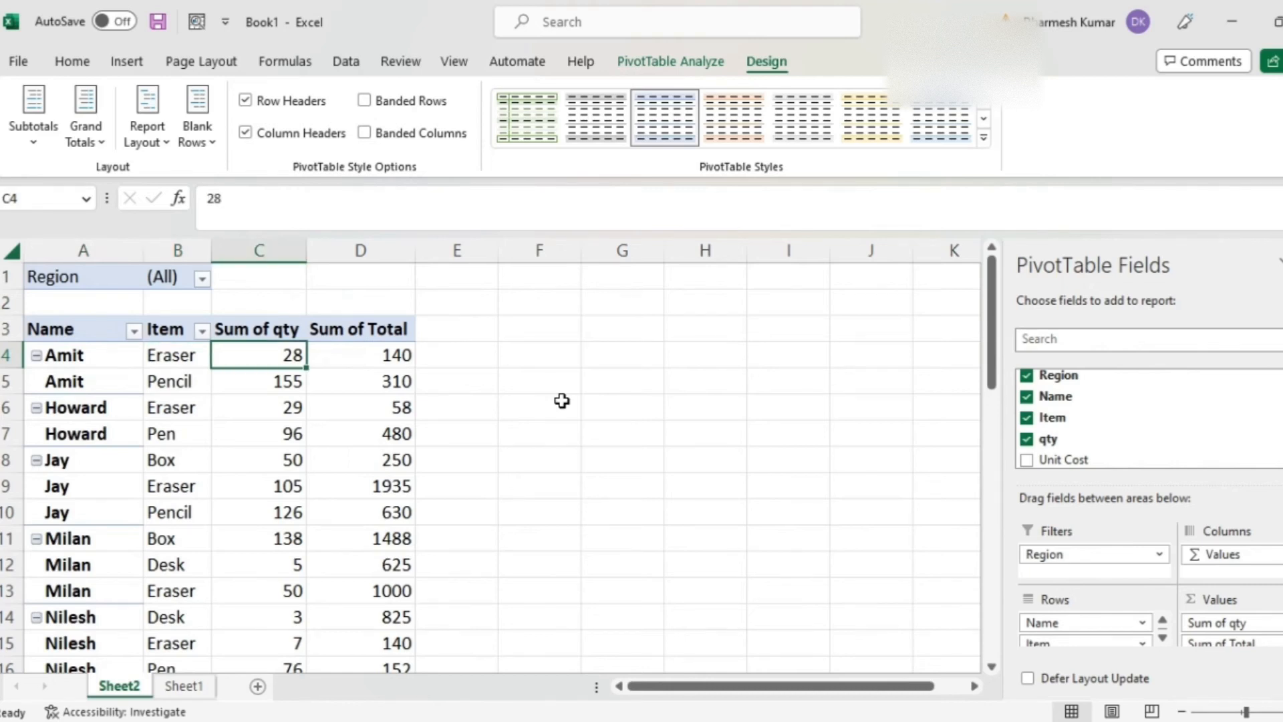
key("Right")
key("Left")
key("Left")
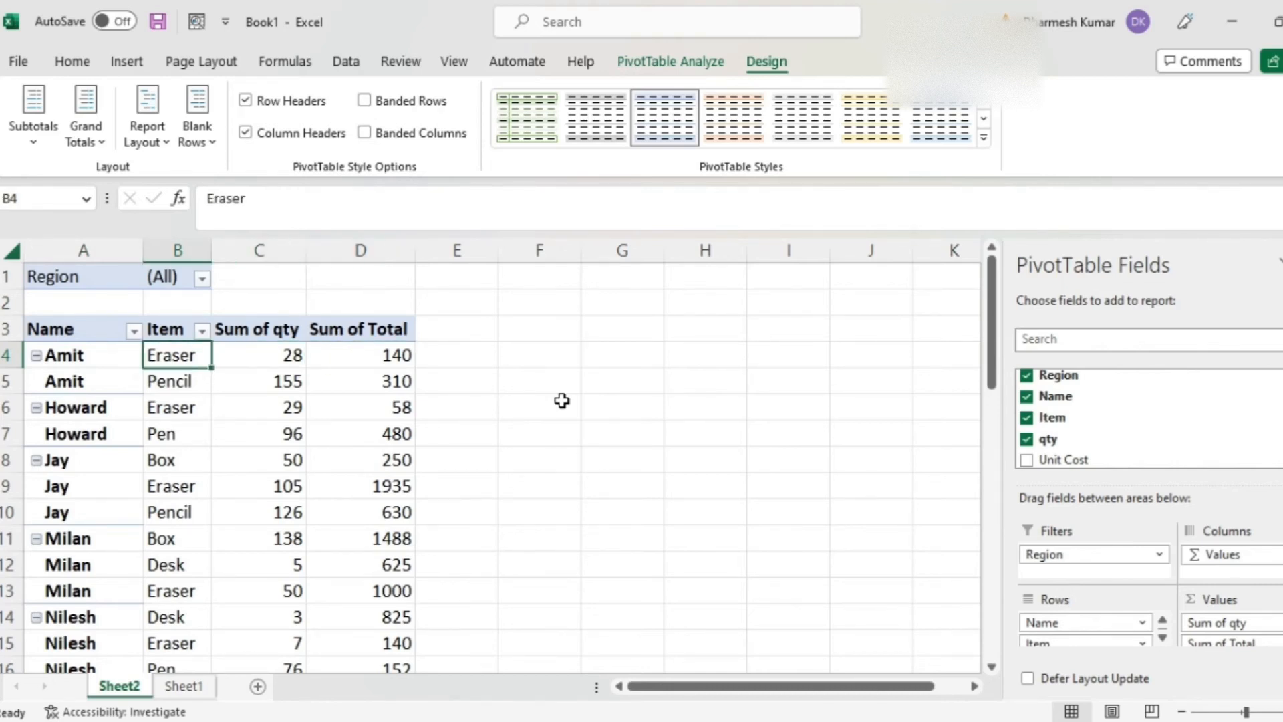
key("Down")
key("Right")
key("Right")
key("Left")
key("Left")
key("Left")
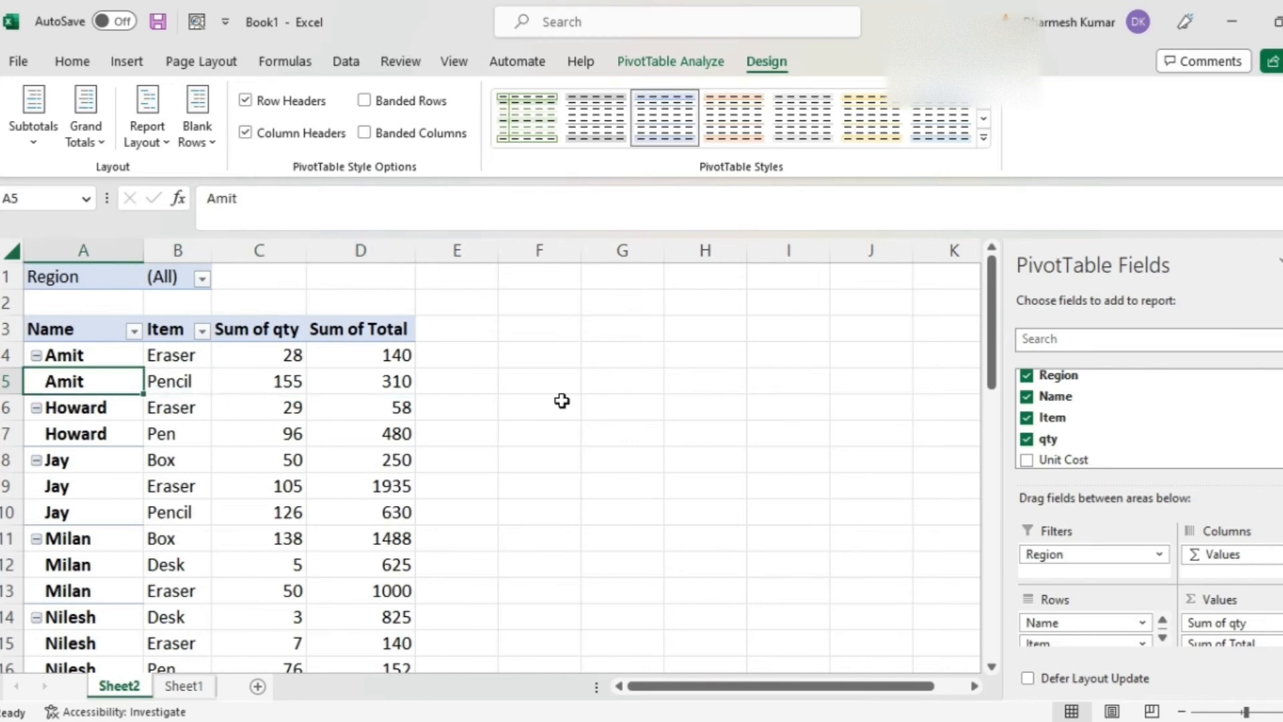
Look down the Name column at the repeated labels beside the different items.
key("Down")
key("Right")
key("Left")
key("Down")
key("Down")
key("Down")
key("Down")
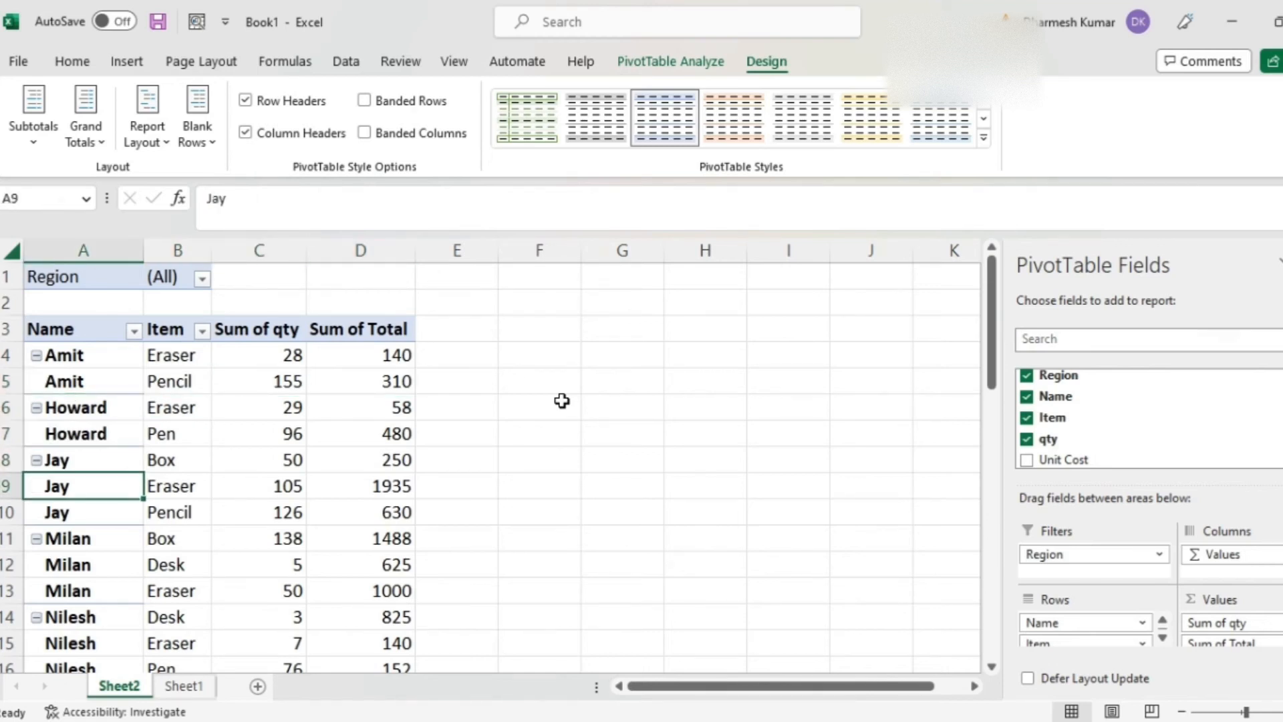
Turn on the PivotTable's grand totals for both rows and columns.
left_click(86, 134)
key("Down")
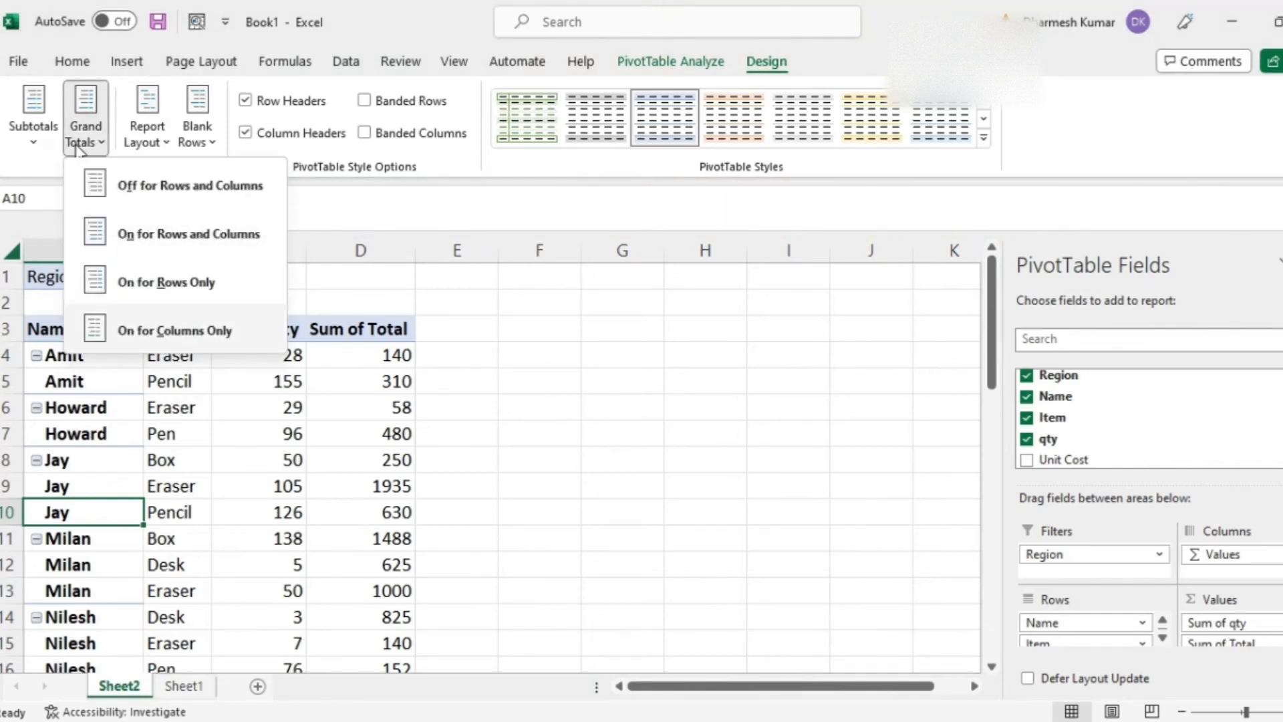
key("Up")
key("Up")
key("Up")
key("Down")
left_click(145, 244)
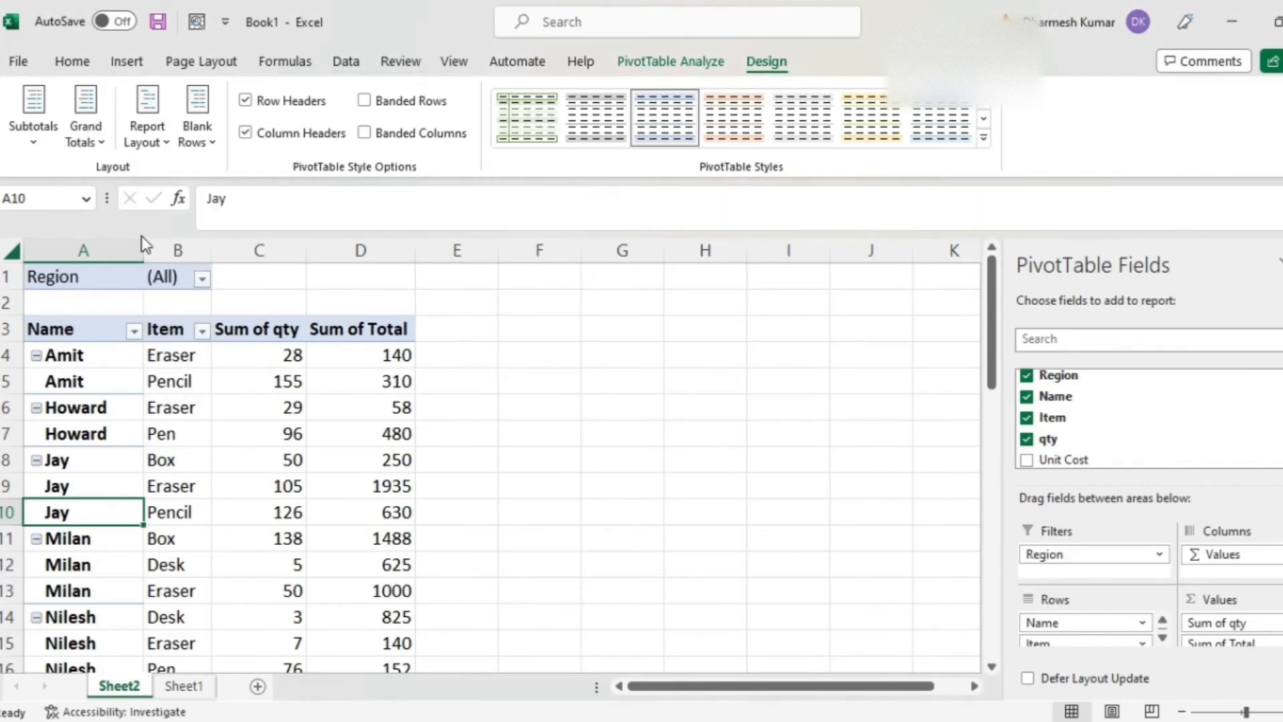
Check the Grand Total row at the end of the PivotTable for quantity and total.
left_click(140, 436)
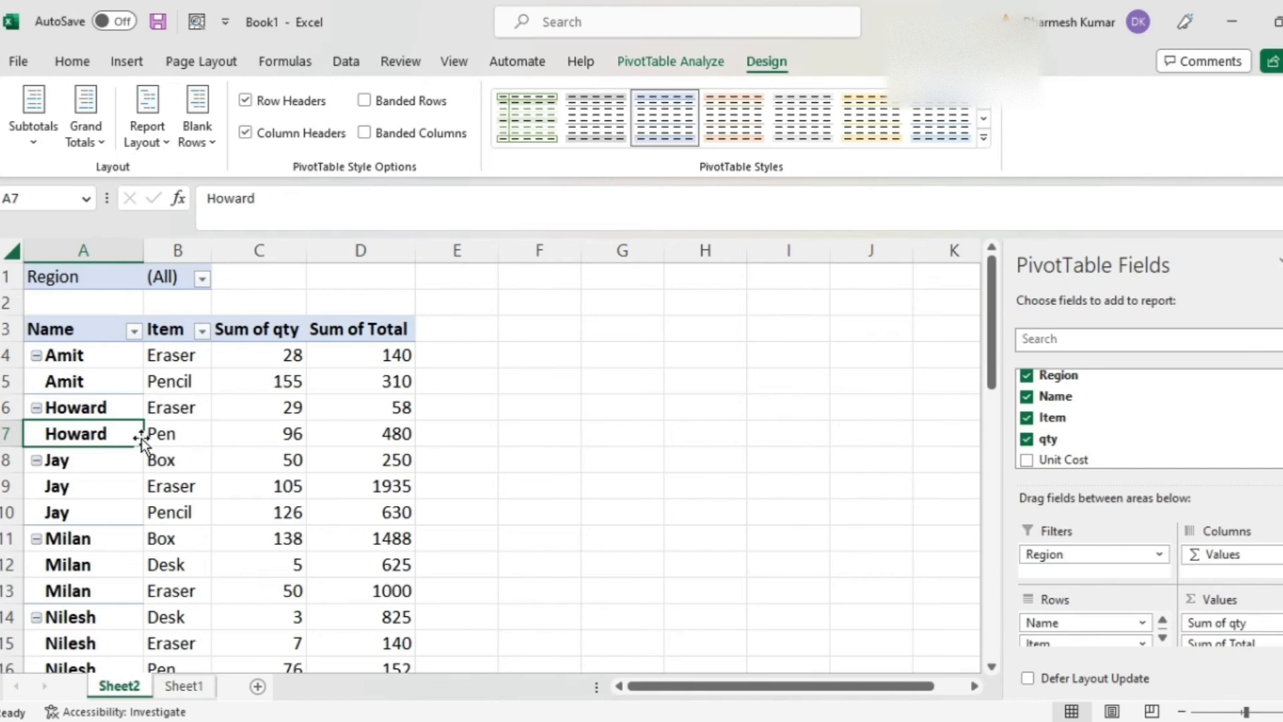
key("ctrl+Down")
key("ctrl+Right")
key("ctrl+Right")
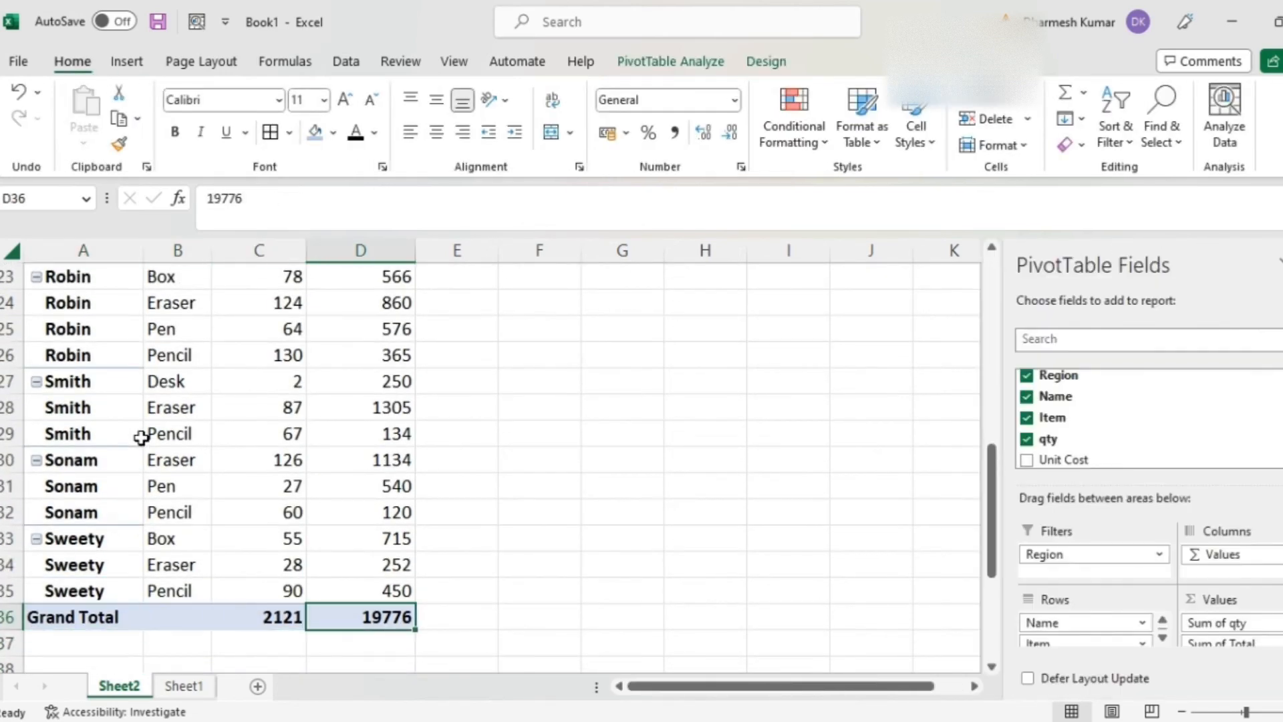
key("ctrl+Left")
key("ctrl+Left")
key("ctrl+Home")
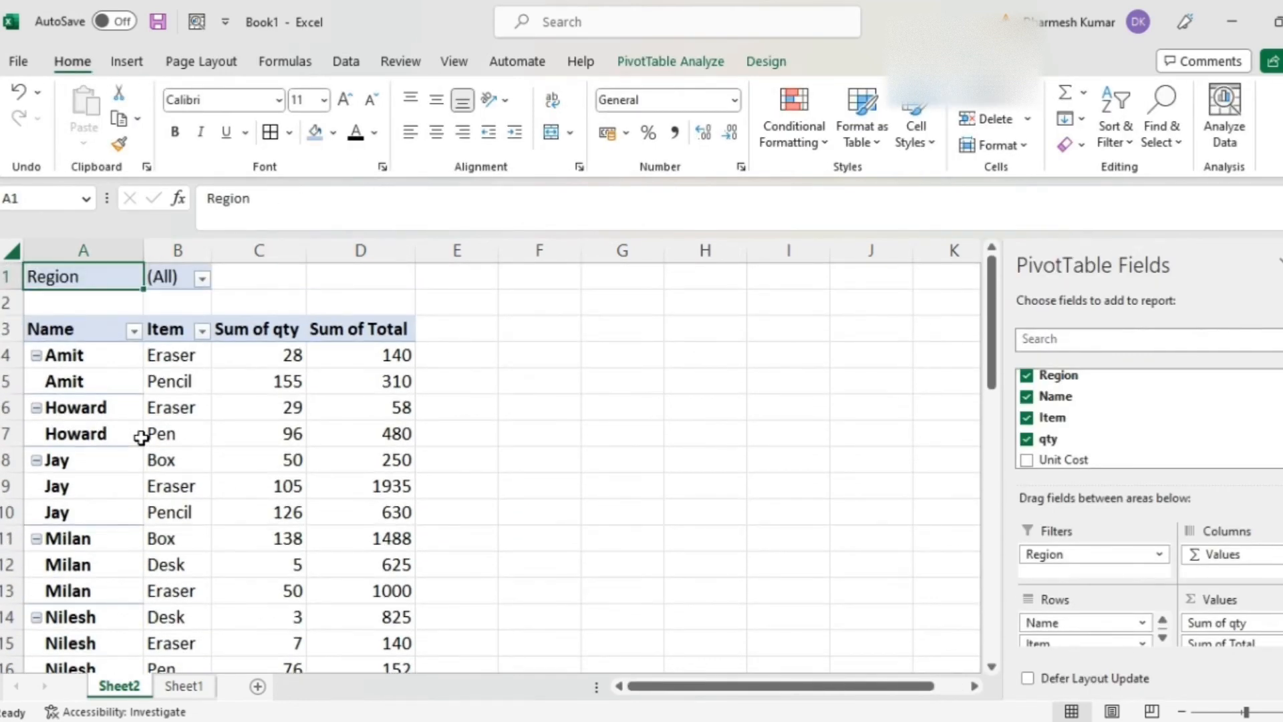
Examine the Region filter and the Name, Item and sum column headers of the PivotTable.
key("Down")
key("Down")
key("Right")
key("Right")
key("Right")
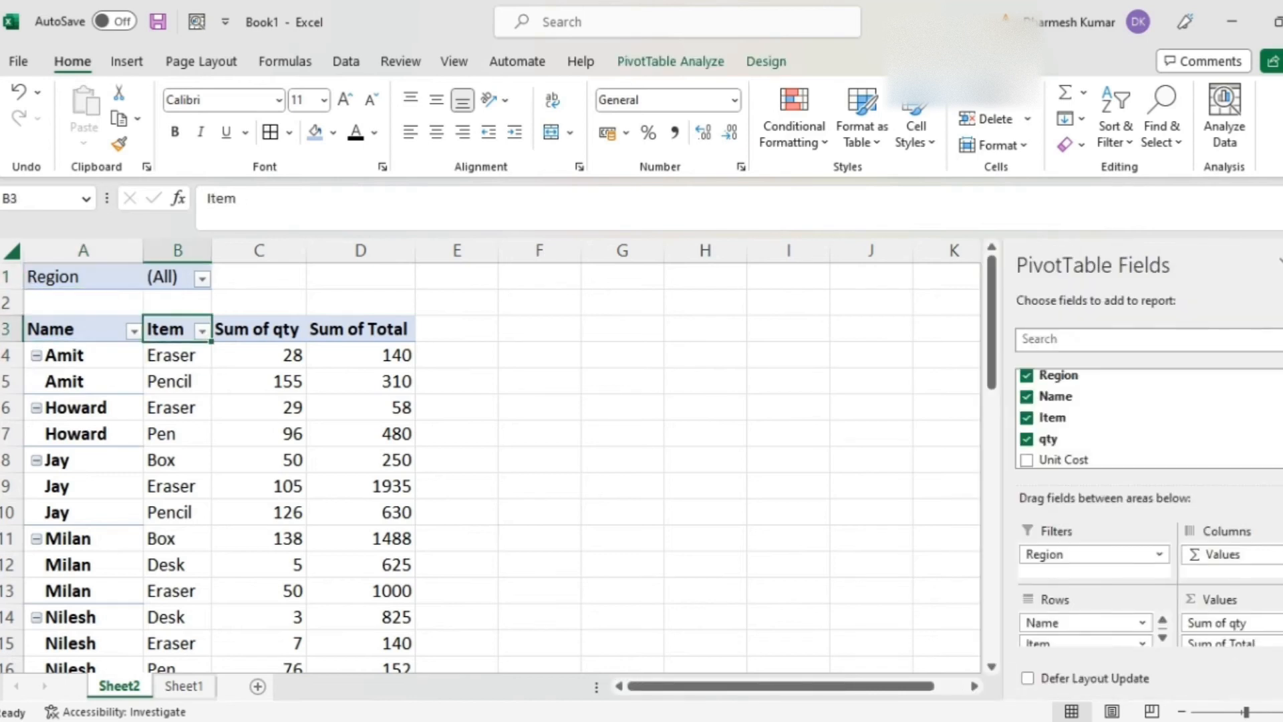
key("Left")
key("Left")
key("Left")
key("Up")
key("Up")
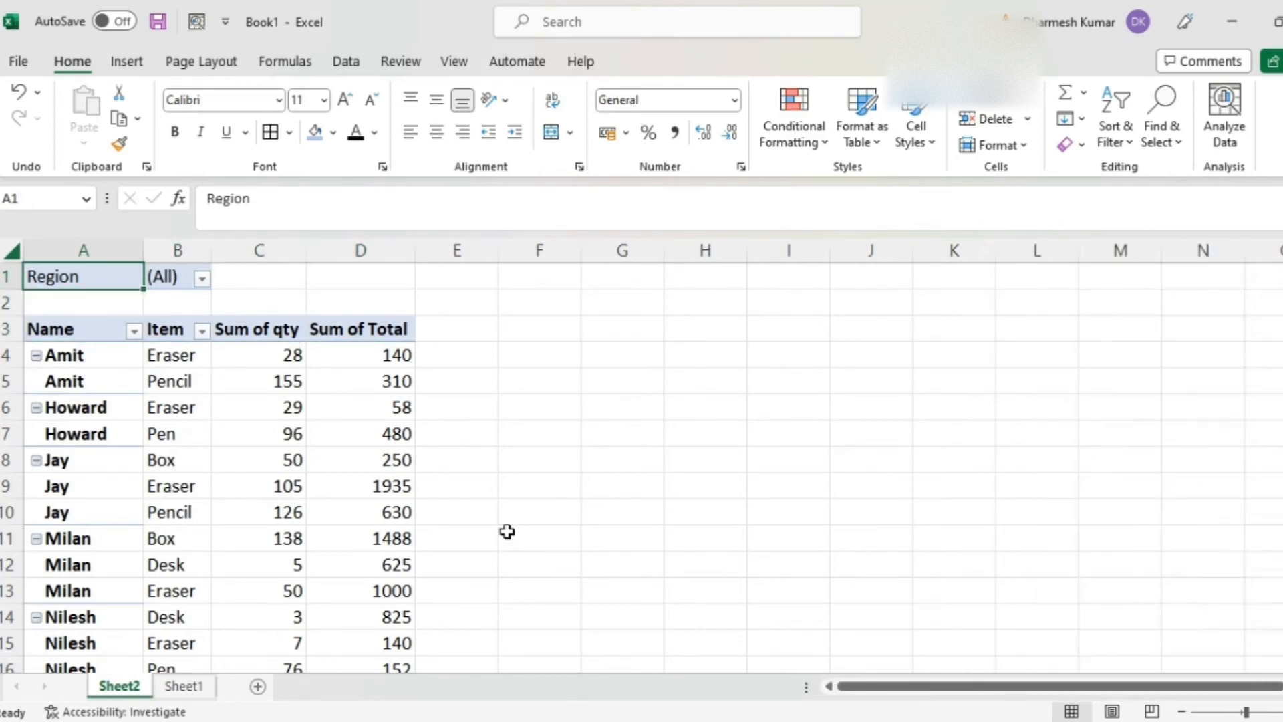
key("Down")
key("Right")
key("Down")
key("Down")
key("Up")
key("Left")
key("Right")
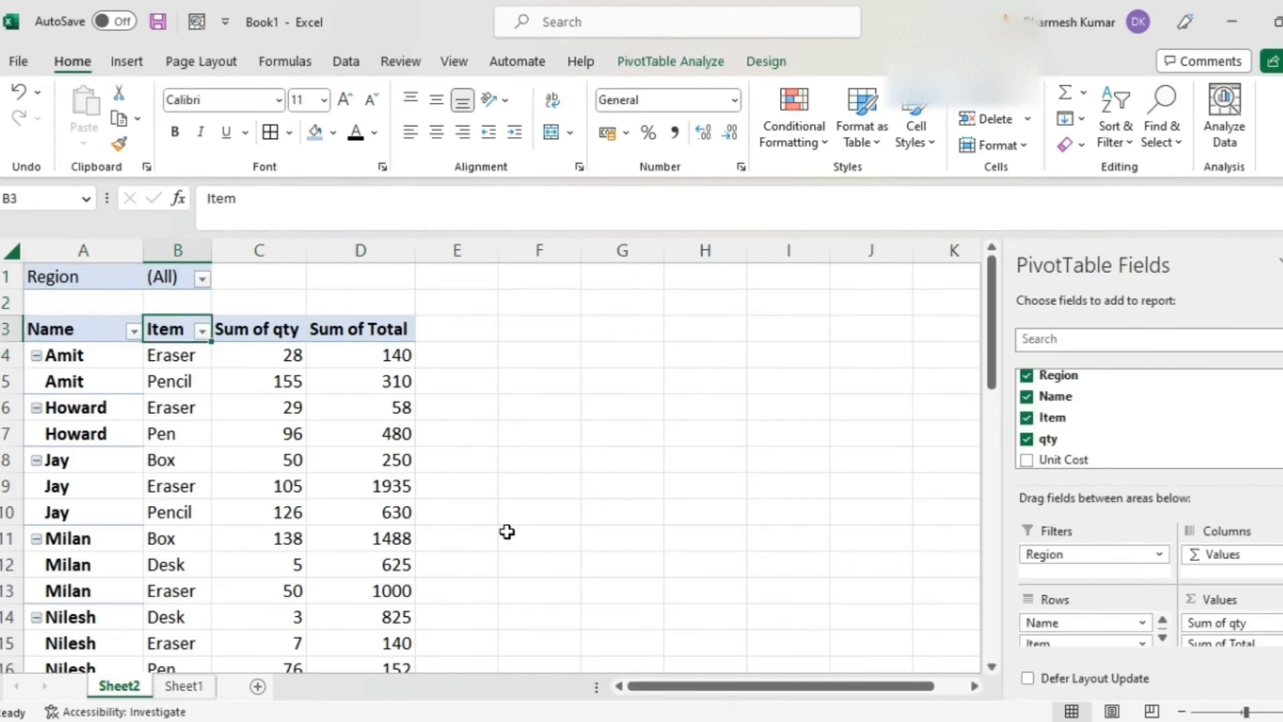
Add Unit Cost to the PivotTable values and remove the qty and Total fields.
left_click(1029, 461)
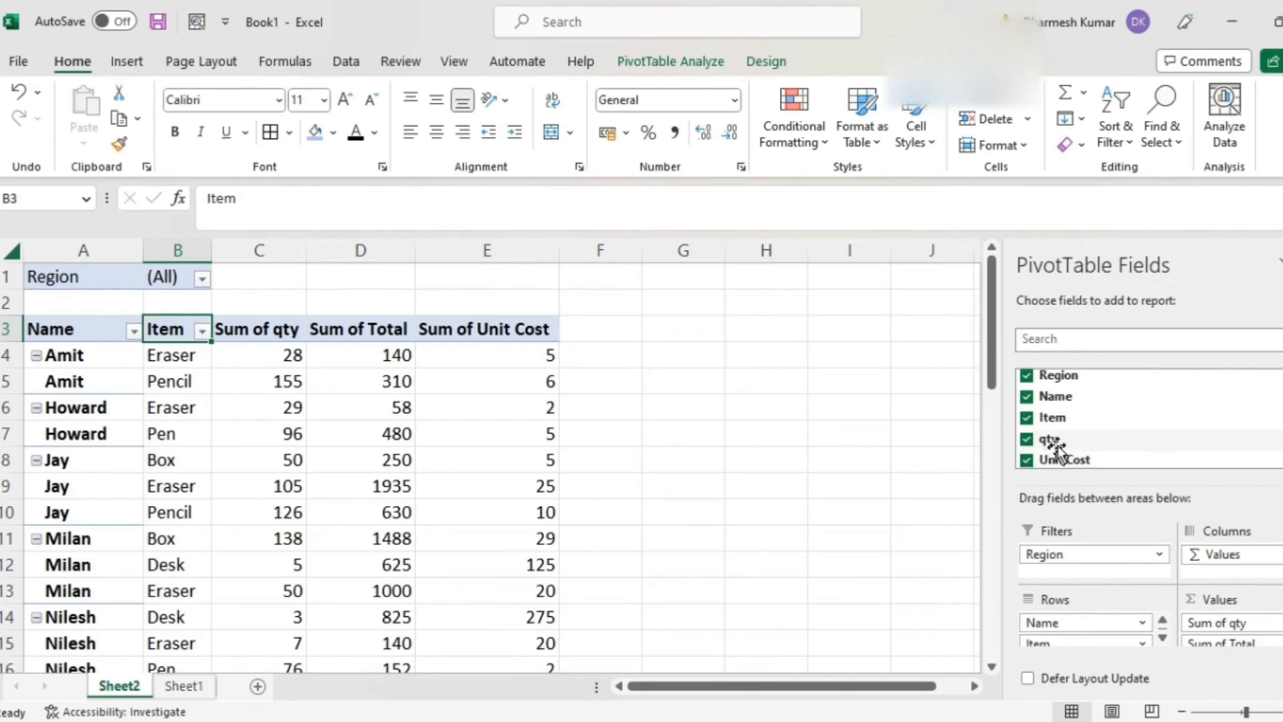
left_click(1027, 440)
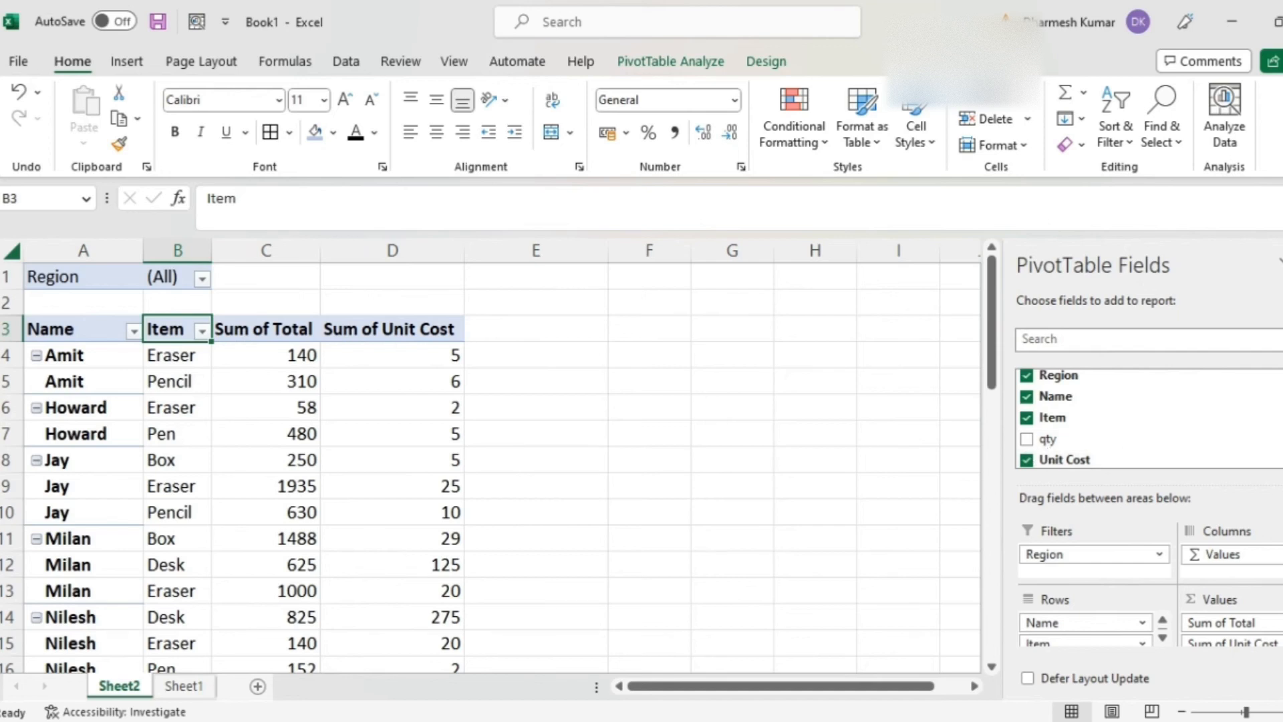
scroll(1136, 418, "down", 1)
left_click(1028, 449)
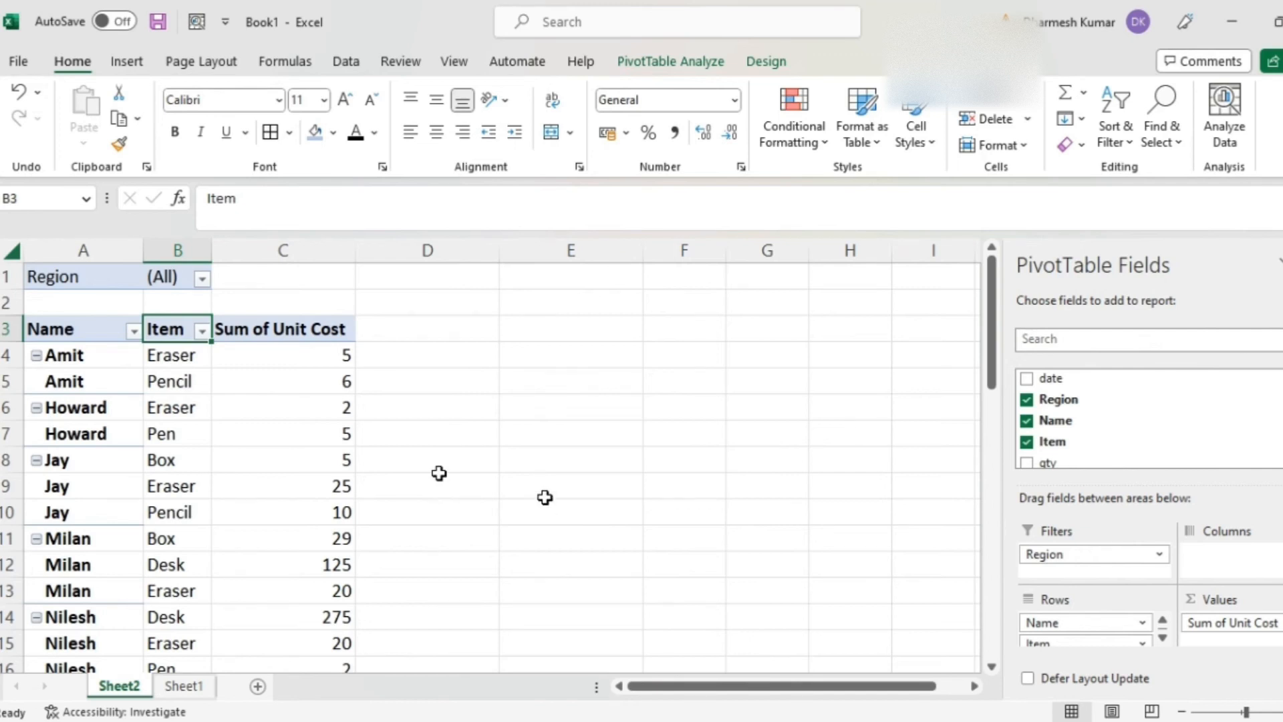
left_click(201, 279)
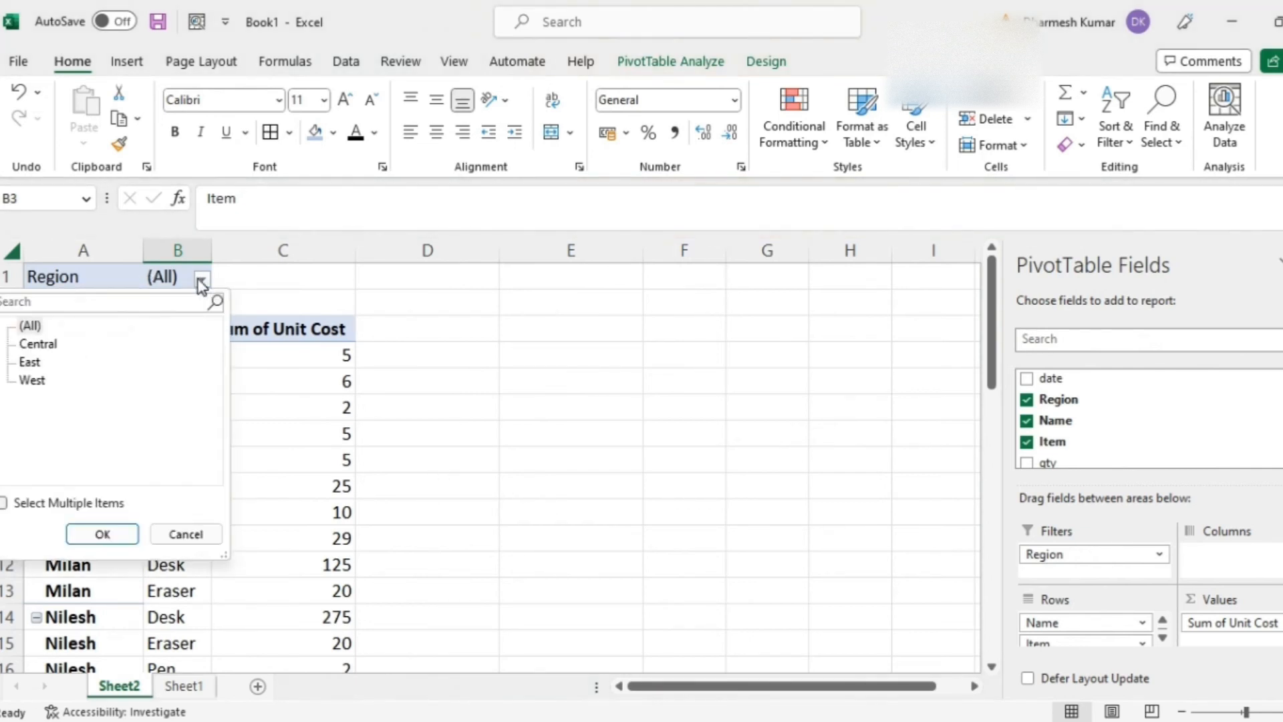
left_click(247, 277)
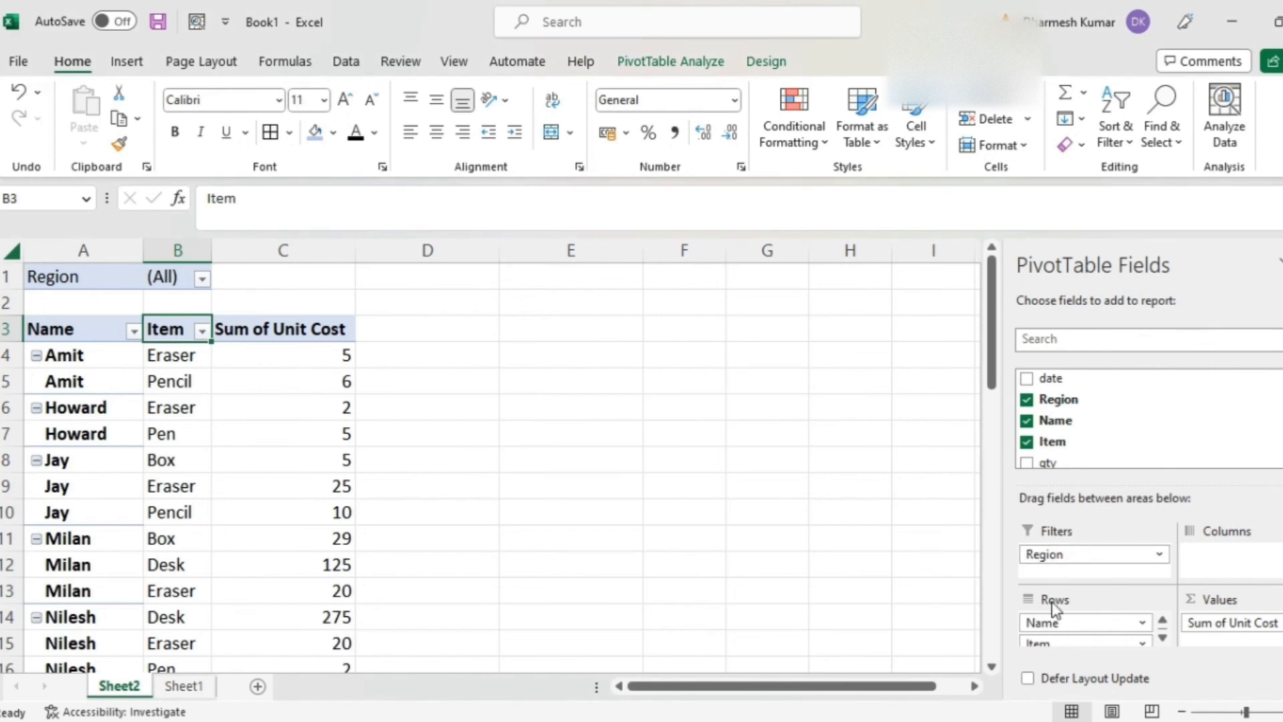
Remove the Name and Item row fields and the Sum of Unit Cost value from the PivotTable.
left_click_drag(1055, 619, 1082, 431)
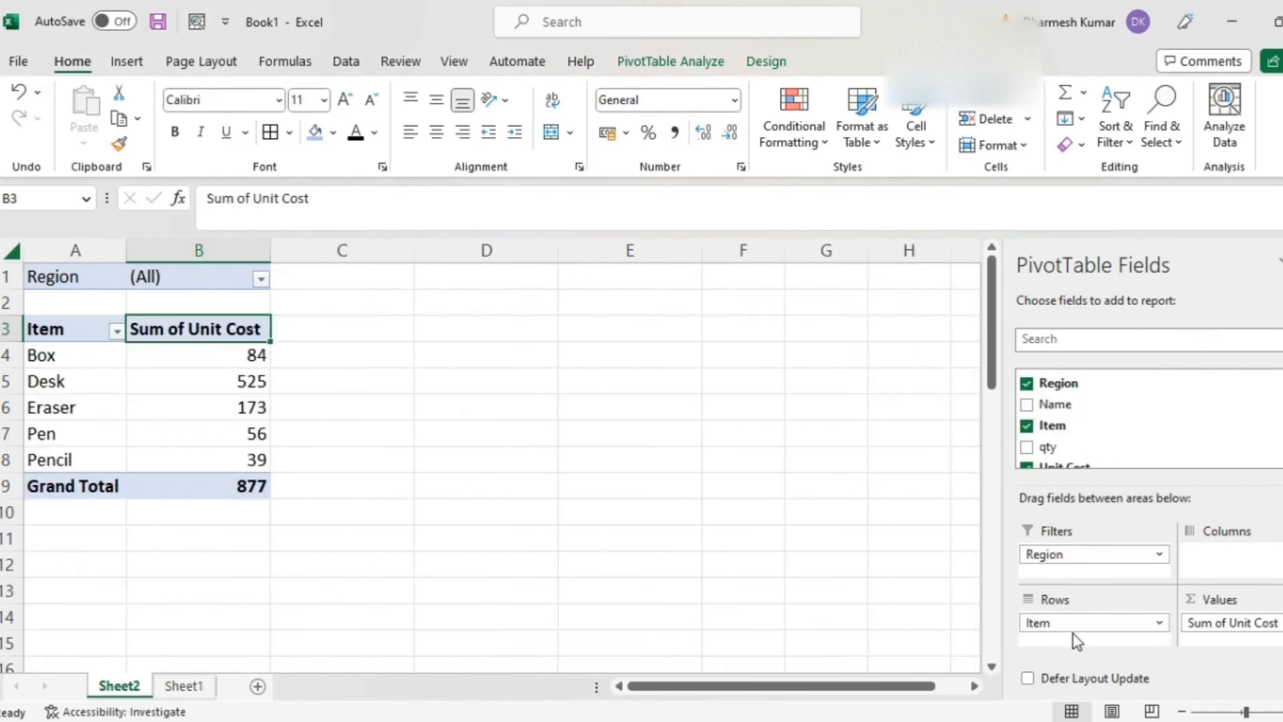
left_click_drag(1074, 625, 1102, 451)
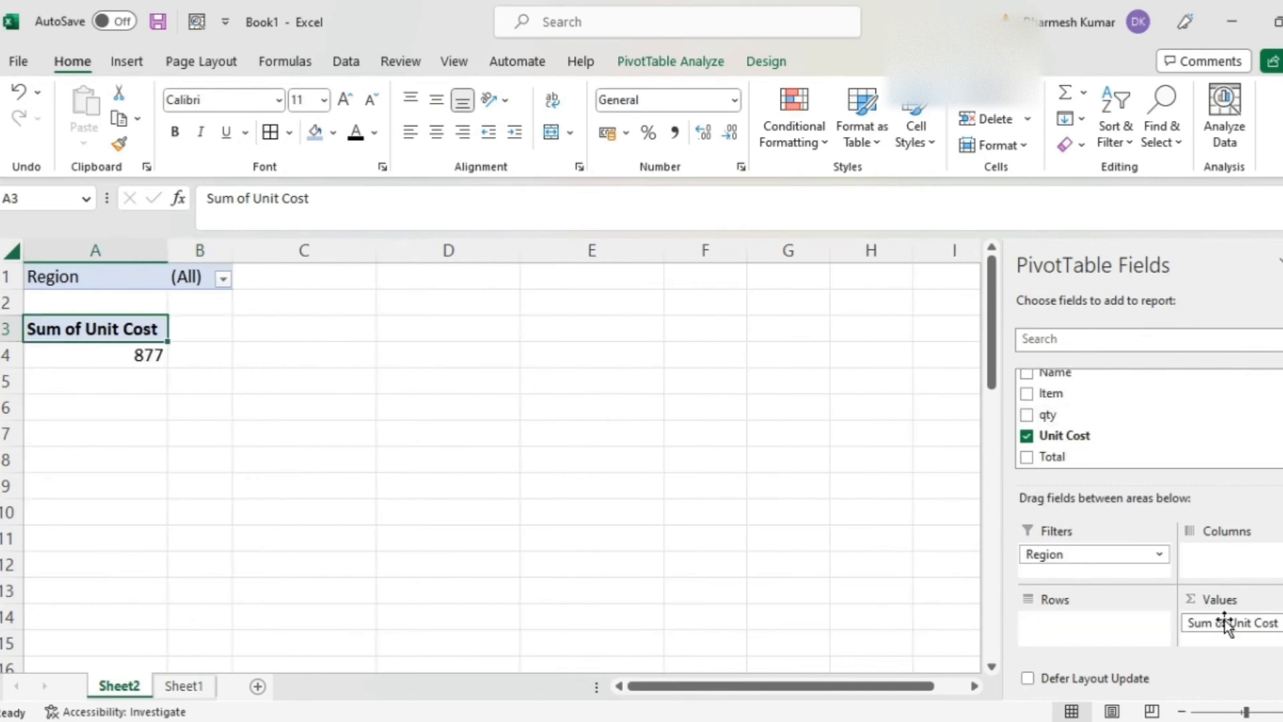
left_click_drag(1224, 619, 1194, 447)
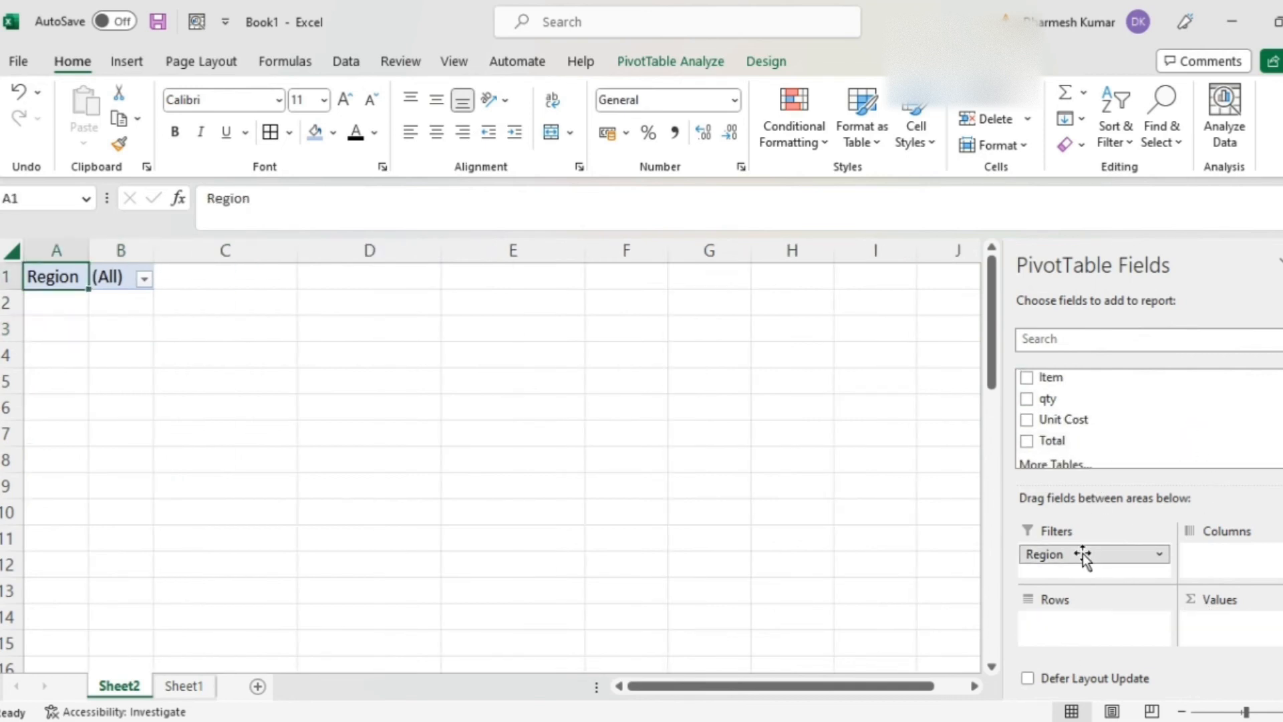
Move Region from the PivotTable's filters to its rows and add qty as a summed value.
left_click_drag(1083, 554, 1089, 631)
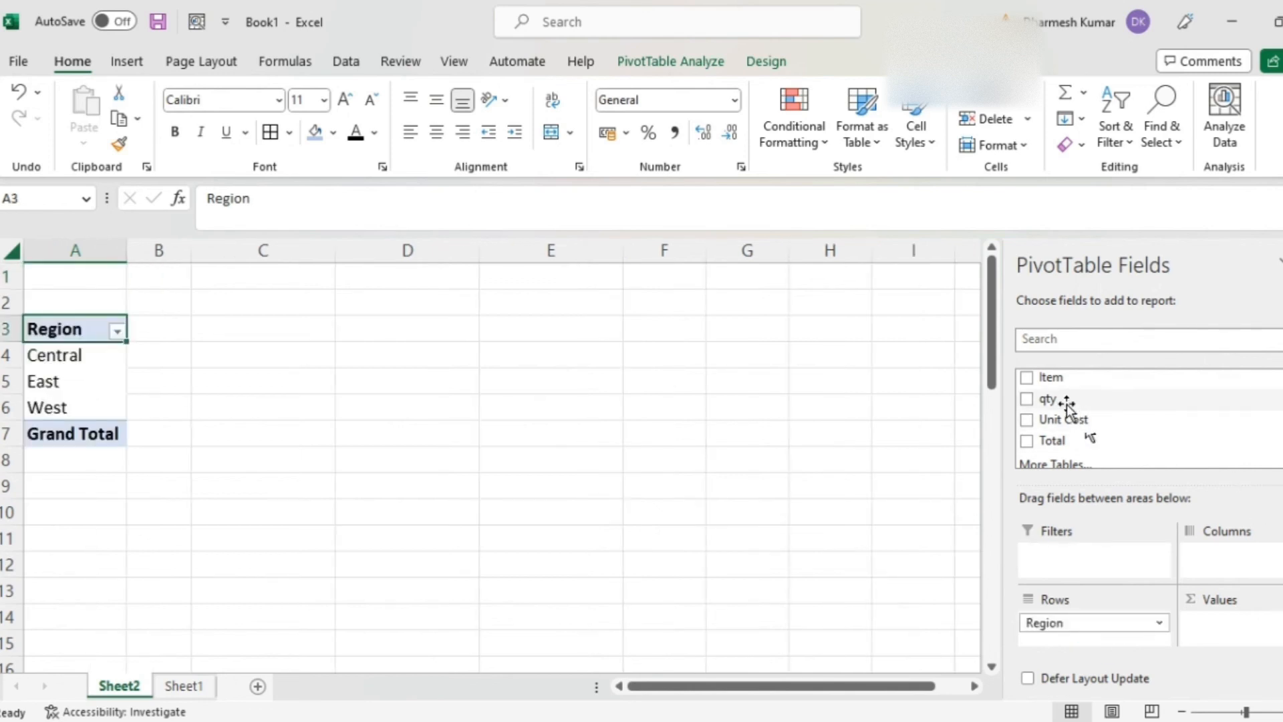
left_click(1027, 400)
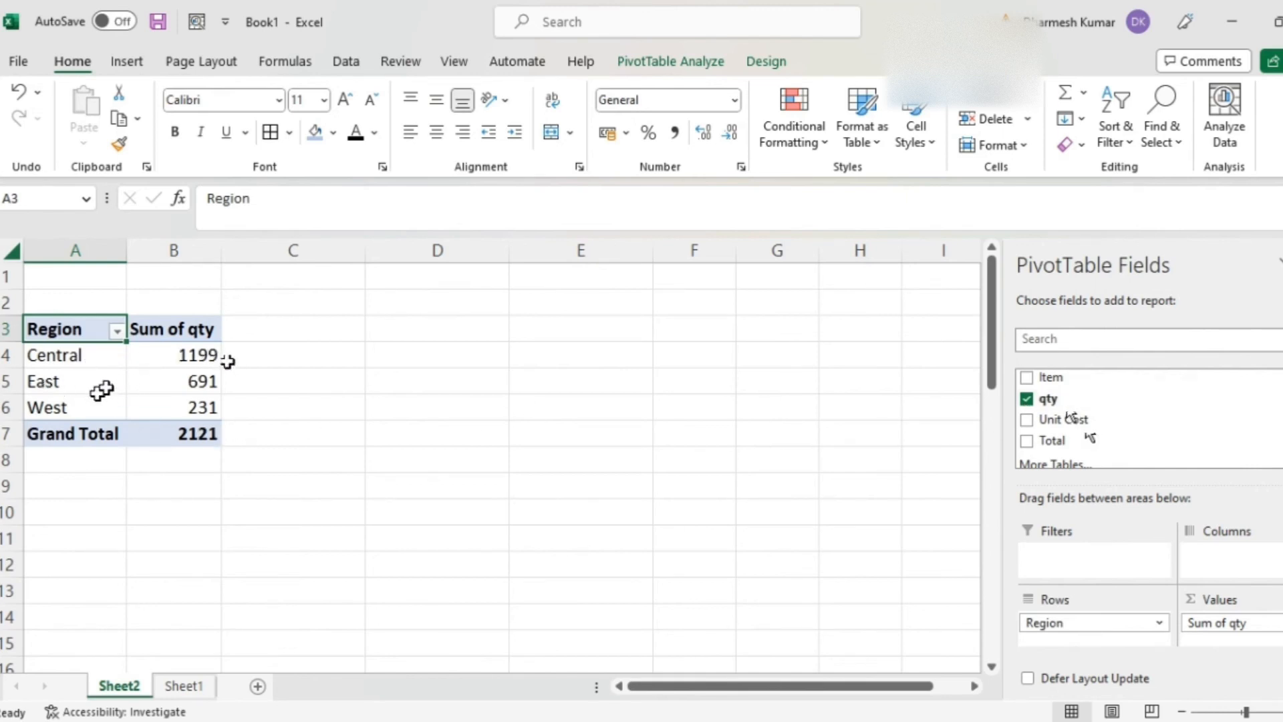
Review the summed quantity for Central, East and West, ending with the grand total.
key("Down")
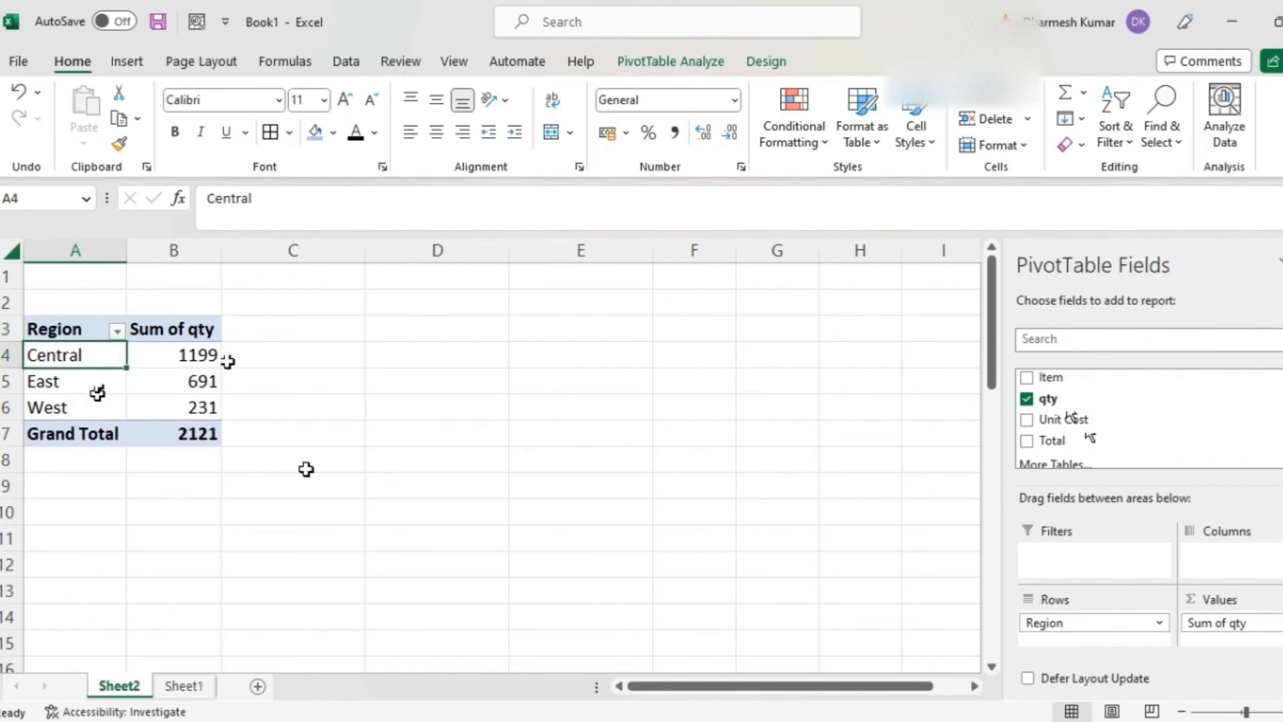
key("Right")
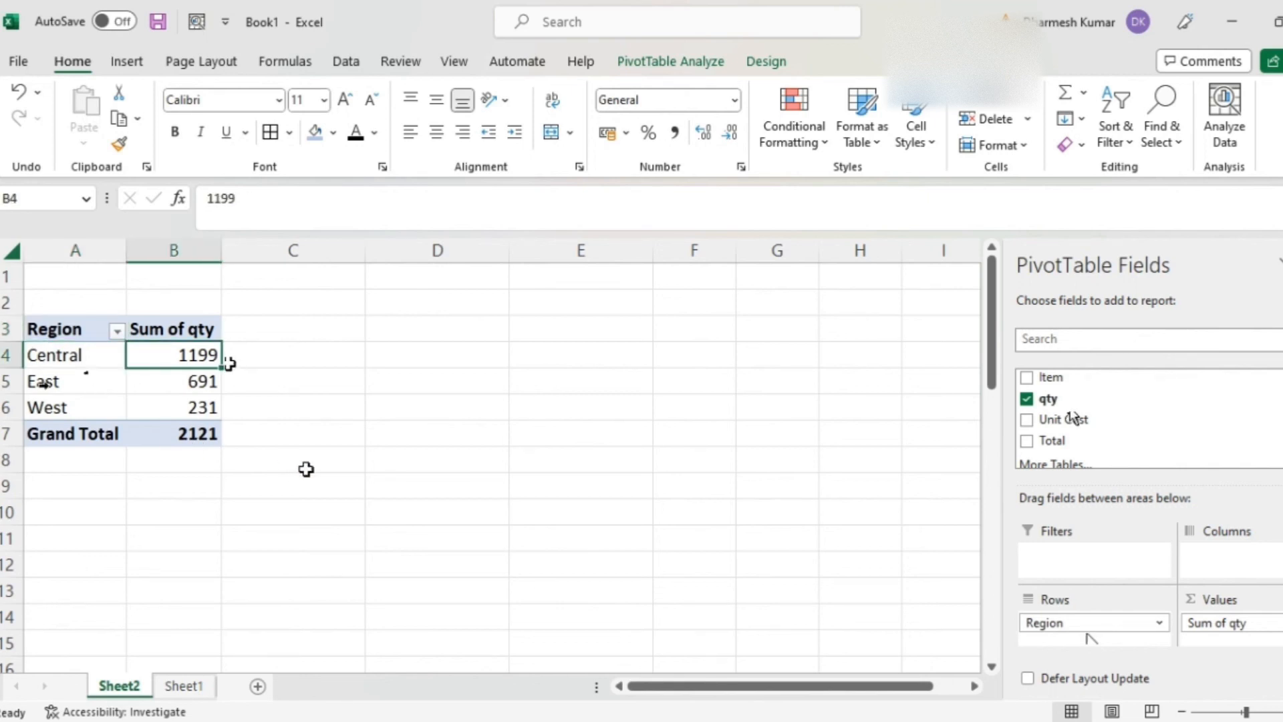
key("Down")
key("Left")
key("Right")
key("Left")
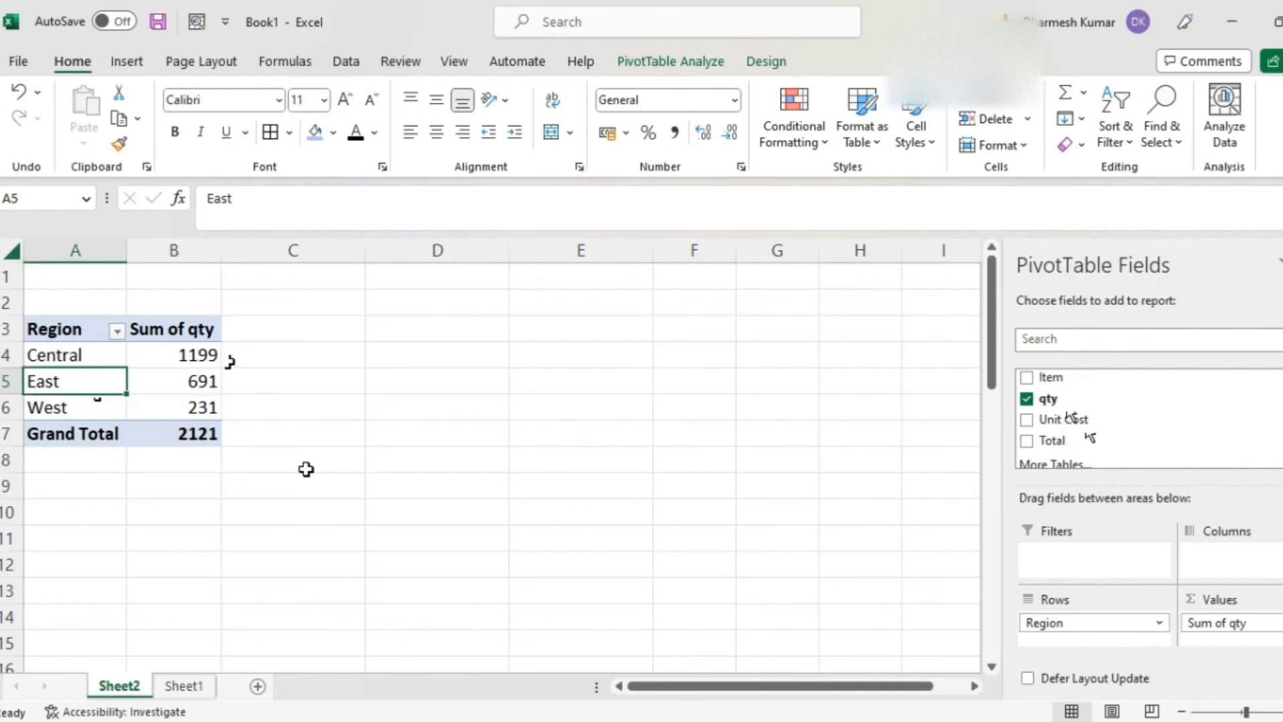
key("Down")
key("Right")
key("Down")
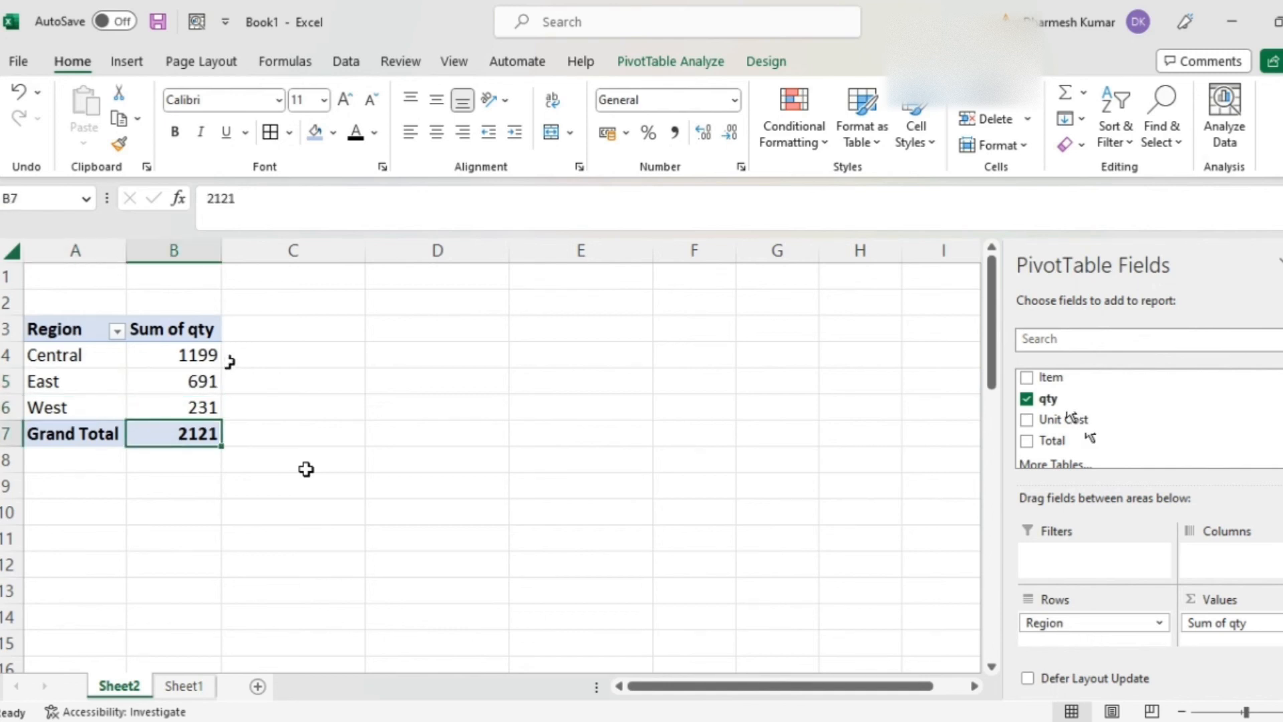
Compare the Central and East regions with their summed quantities.
key("Up")
key("Up")
key("Up")
key("Up")
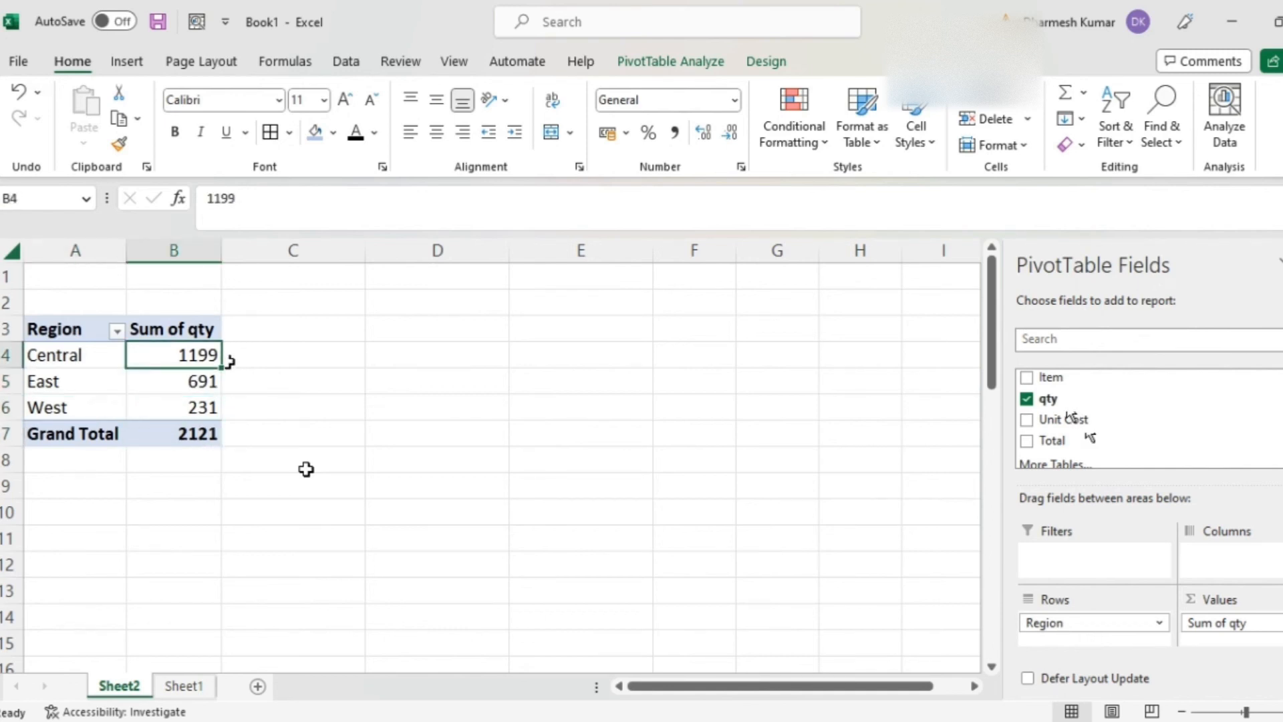
key("Left")
key("Down")
key("Right")
key("Up")
key("Left")
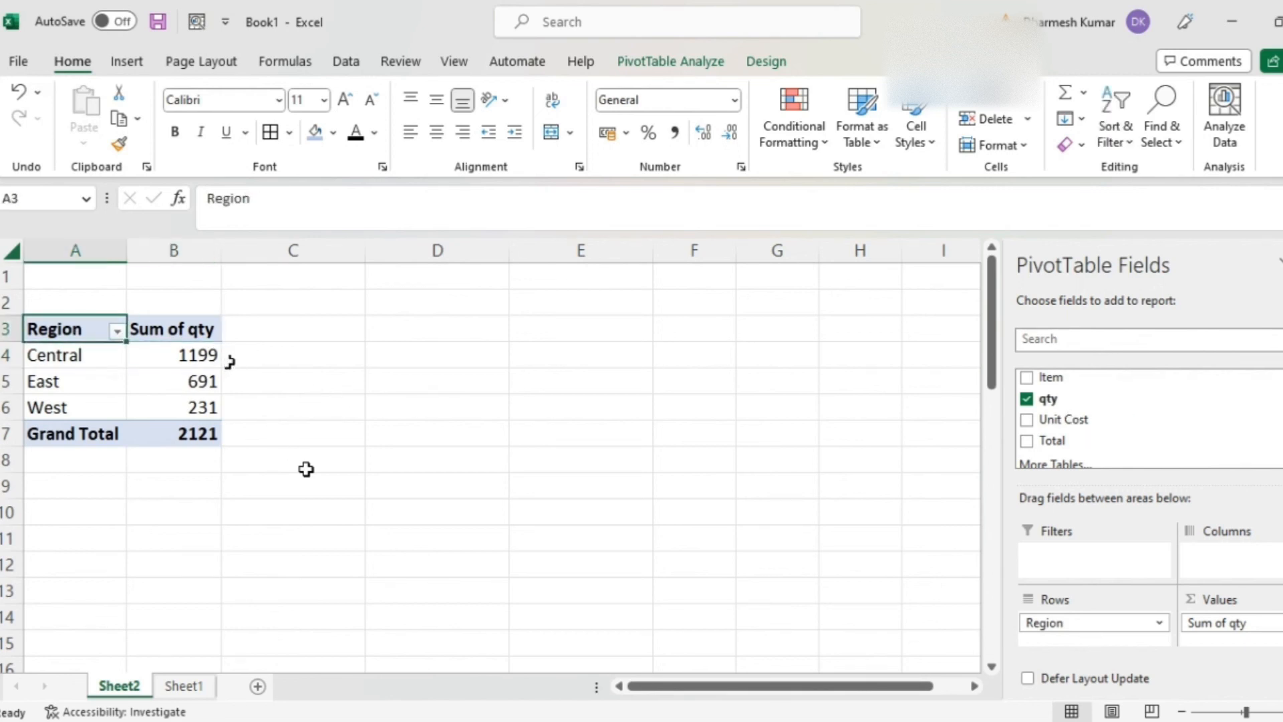
Add date as a report filter and limit the PivotTable to 15-Mar-21.
scroll(1070, 418, "up", 2)
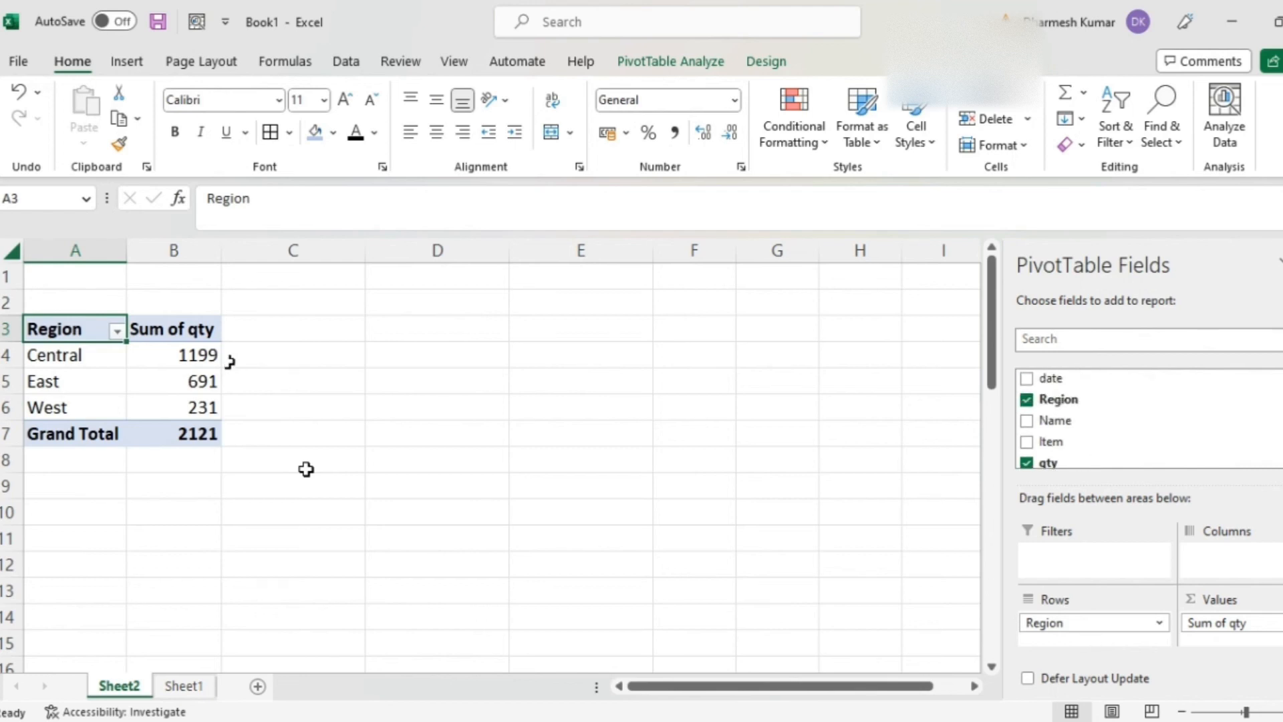
left_click_drag(1127, 387, 1073, 566)
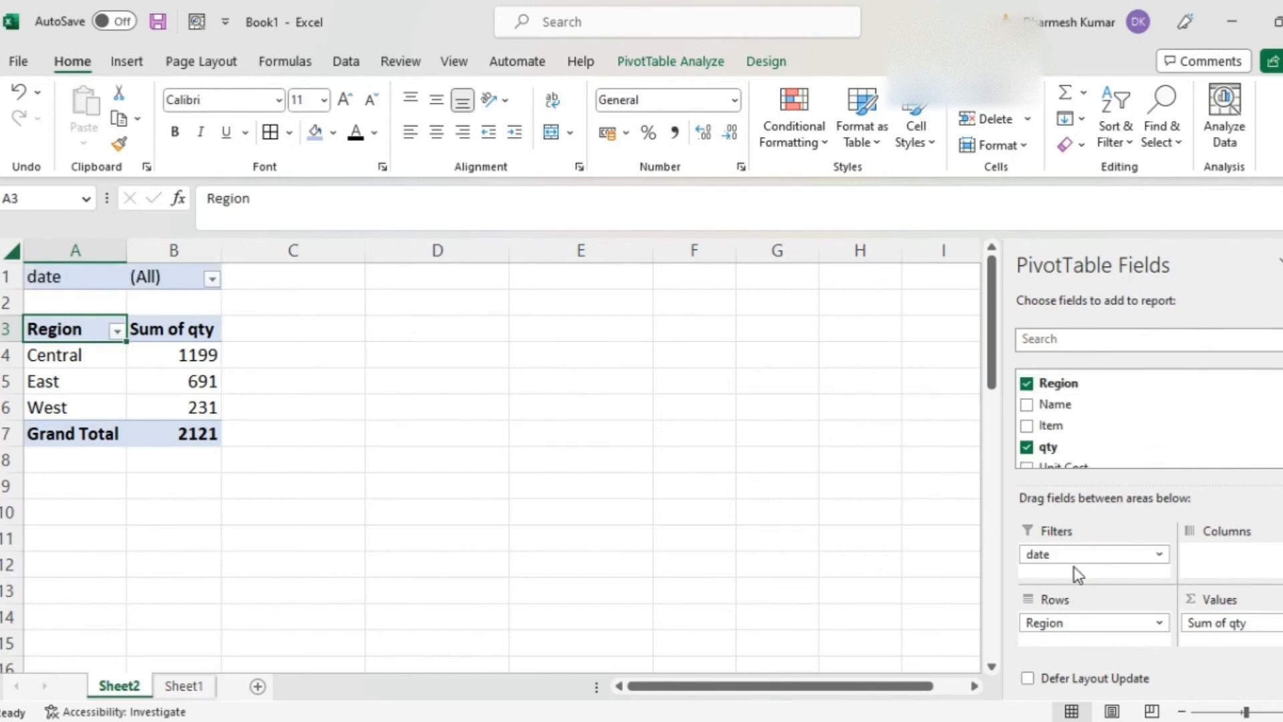
left_click(212, 279)
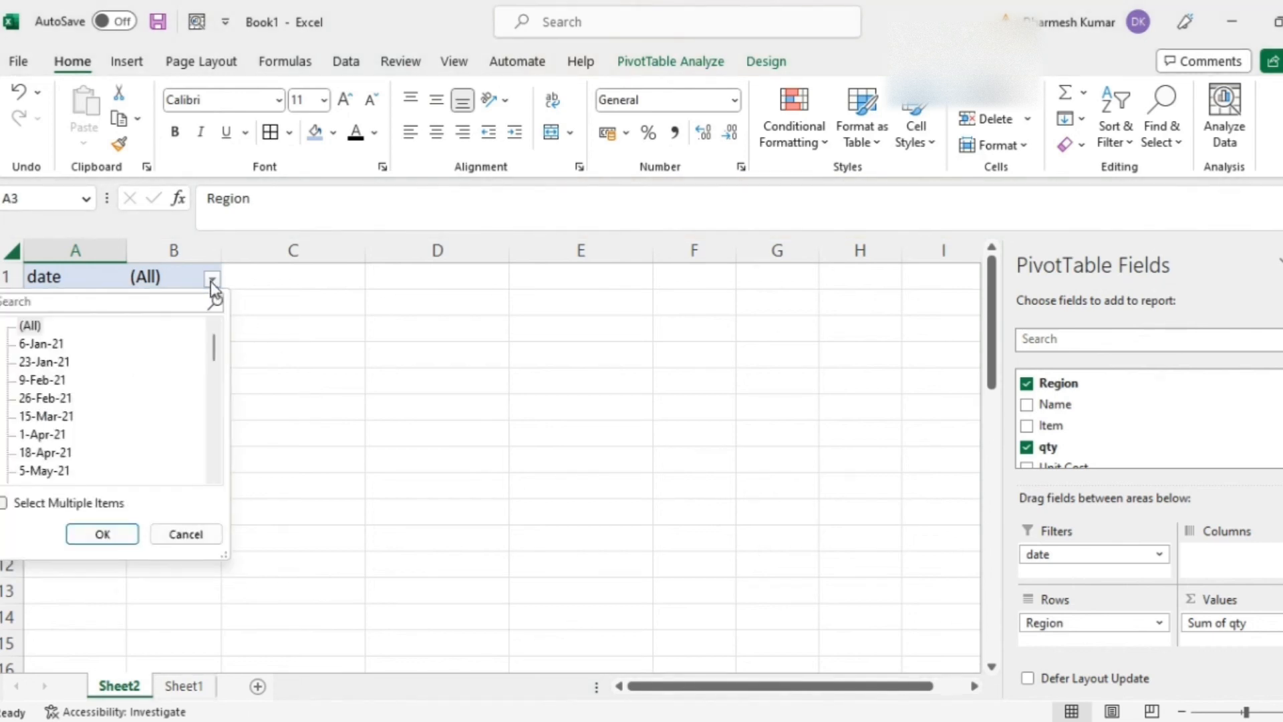
key("Down")
key("Down")
key("Down")
key("Down")
key("Down")
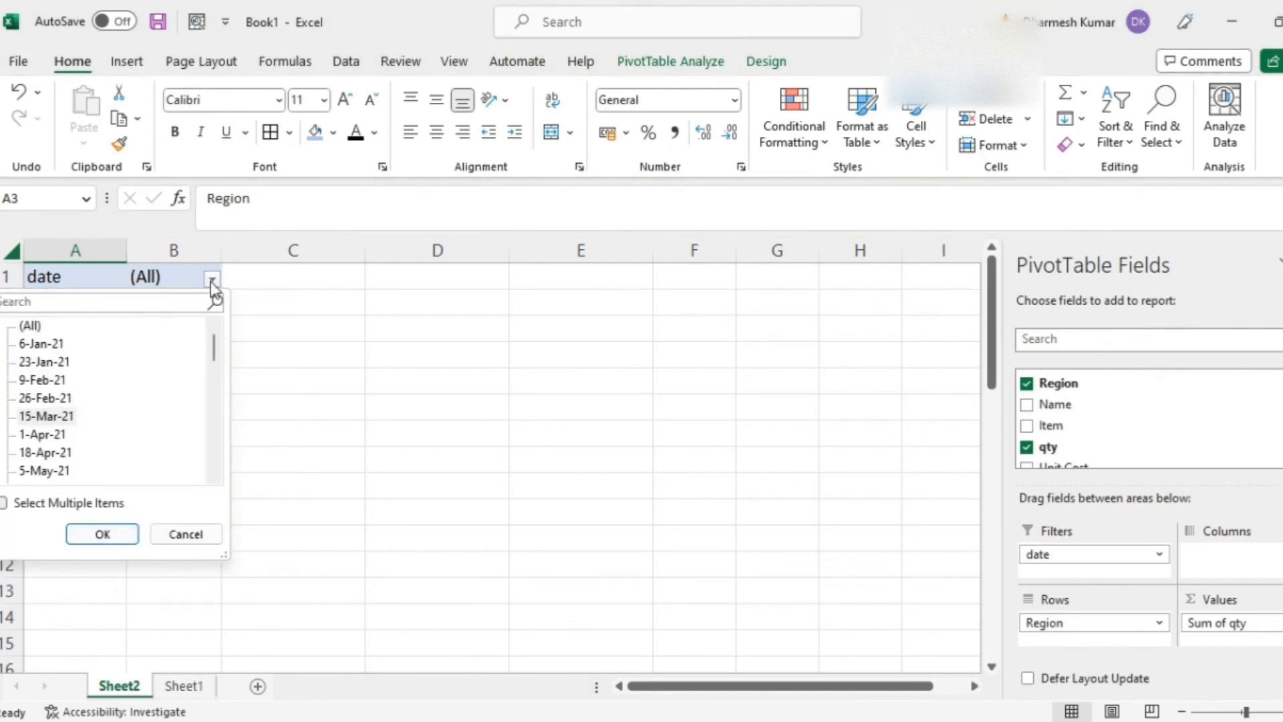
left_click(45, 415)
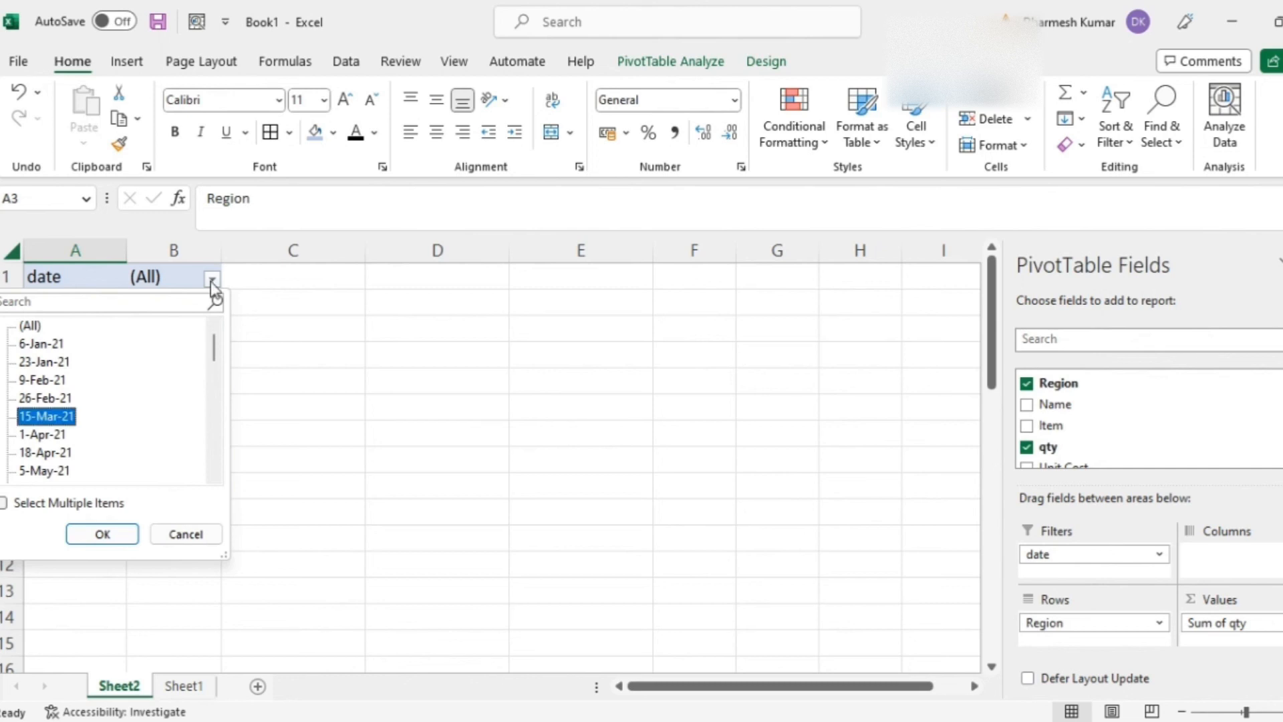
left_click(87, 533)
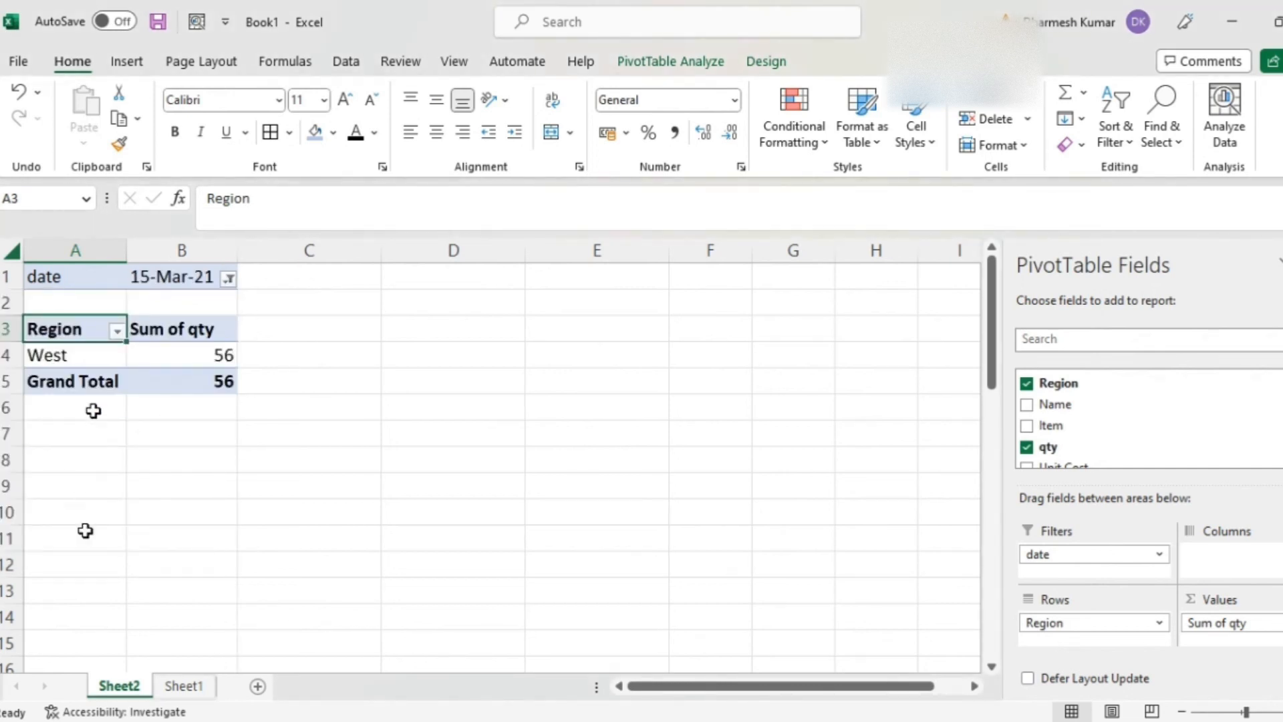
Examine the date filter and the region row of the filtered PivotTable.
key("Down")
key("Right")
key("Up")
key("Up")
key("Left")
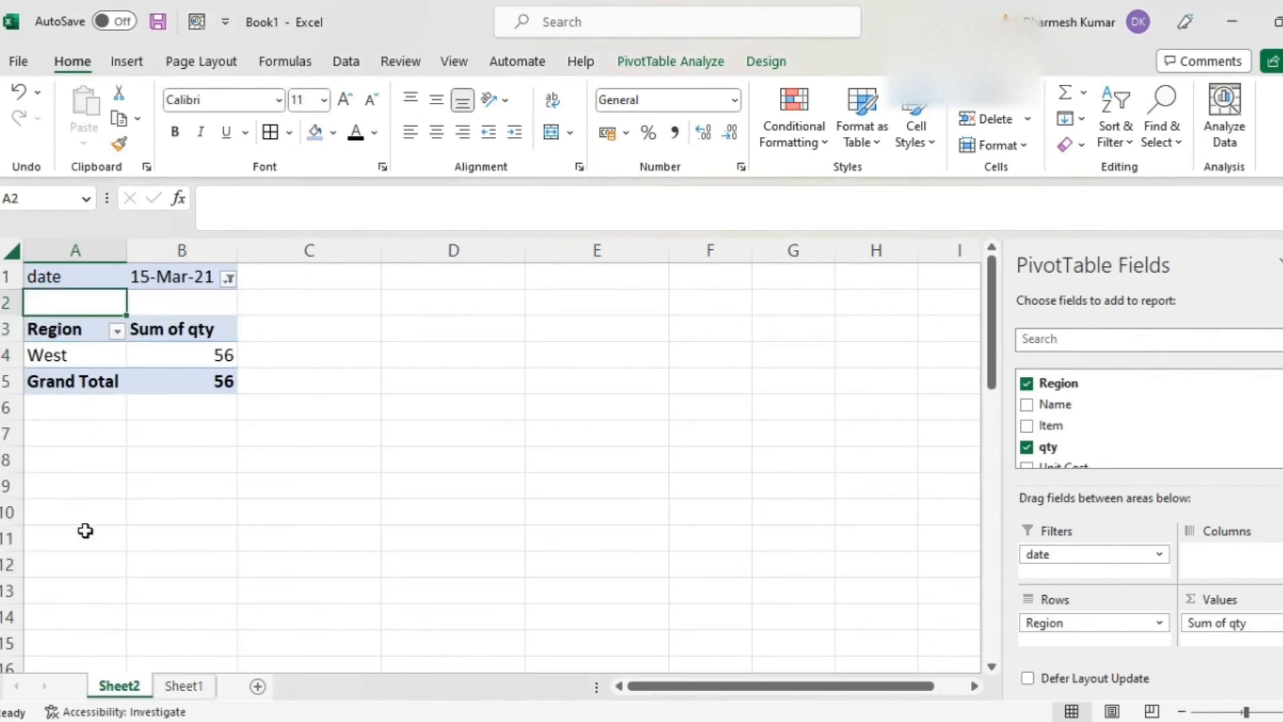
key("Up")
key("Down")
key("Down")
key("Down")
key("Up")
key("Up")
key("Up")
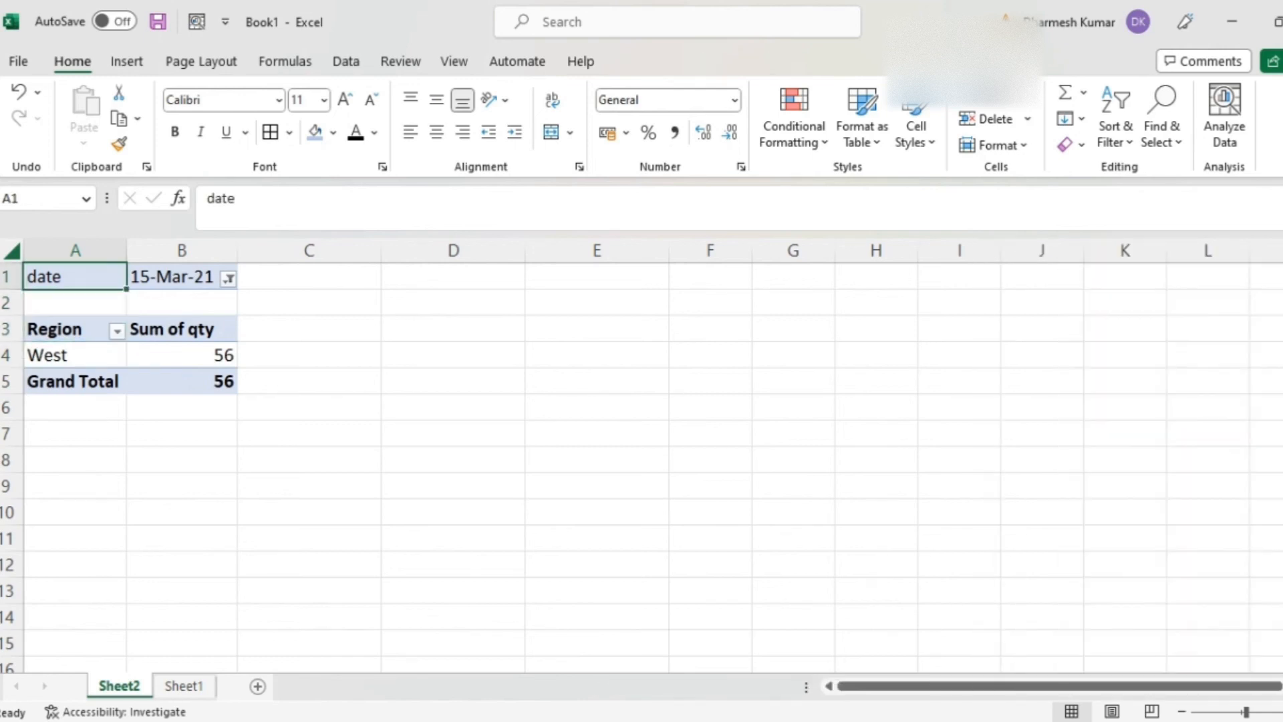
Review the filtered date together with the West region's summed quantity.
key("Right")
key("Left")
key("Down")
key("Down")
key("Down")
key("Right")
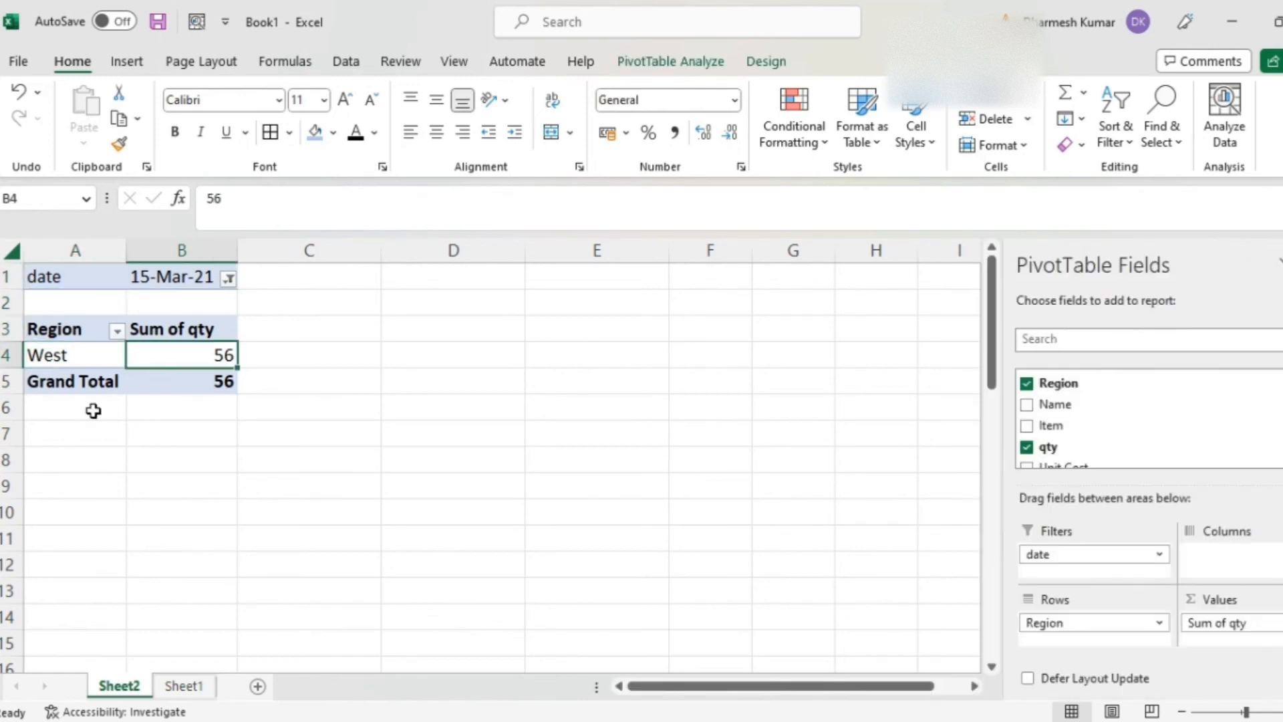
key("Left")
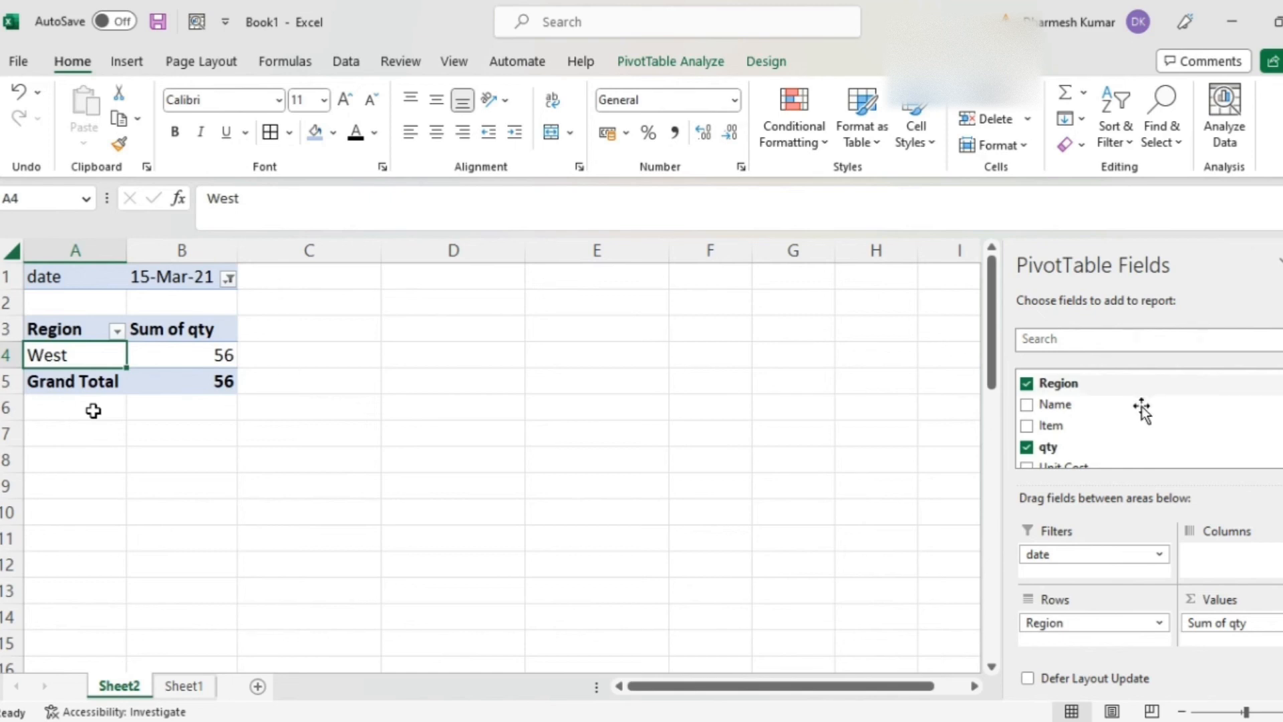
Replace Region with Name as the PivotTable's row field, keeping the quantity sum and date filter.
left_click_drag(1073, 614, 1114, 439)
scroll(1113, 441, "up", 3)
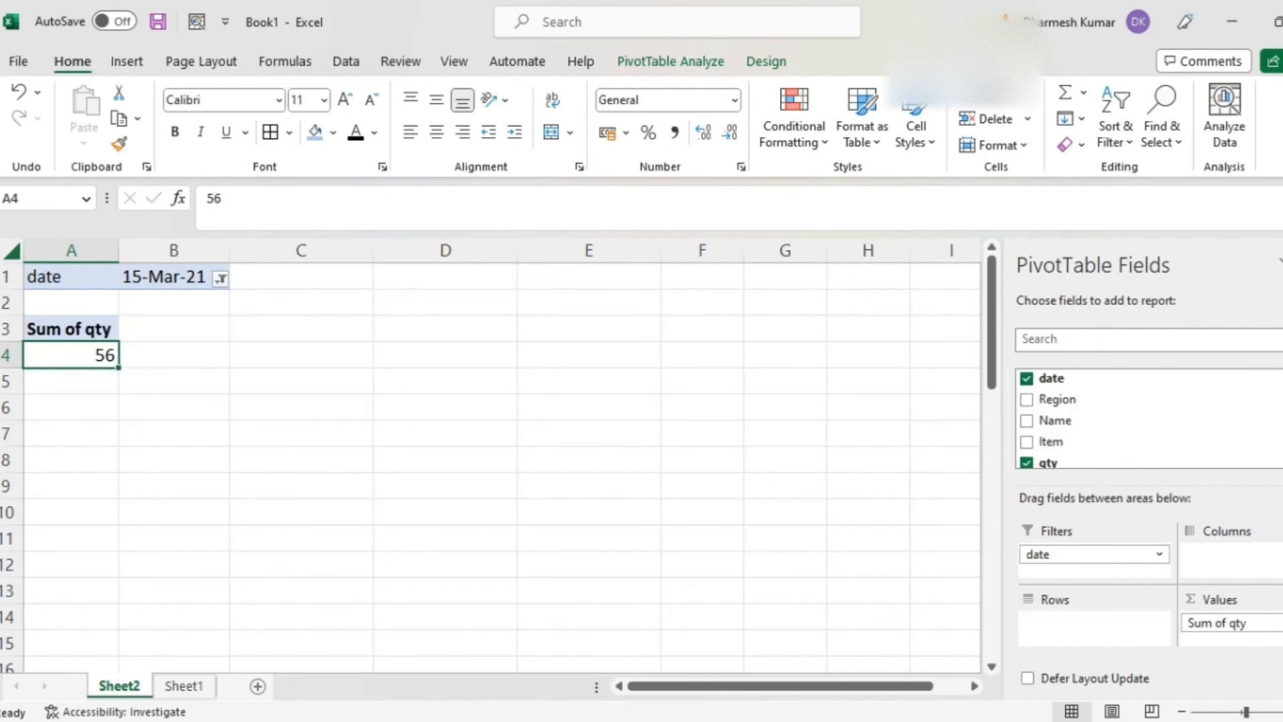
left_click(1026, 421)
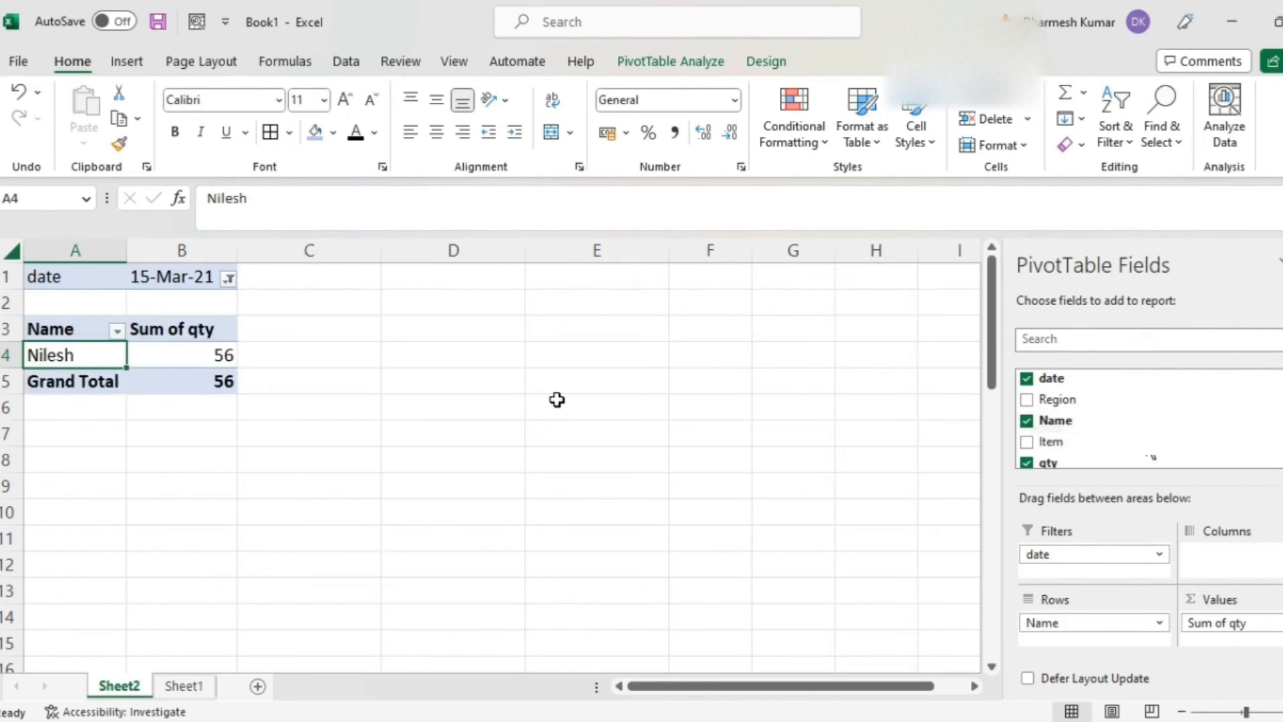
Change the PivotTable's date report filter to 1-Apr-21.
key("Right")
key("Left")
key("Right")
key("Up")
key("Up")
key("Up")
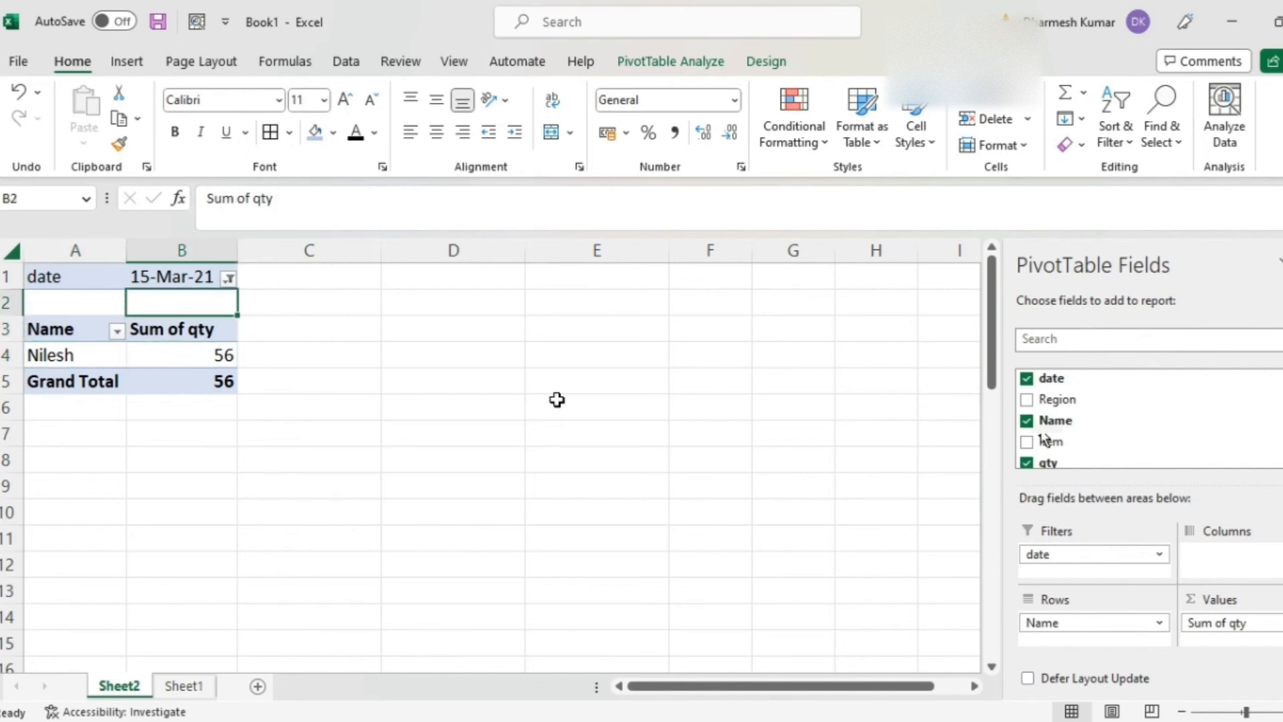
left_click(229, 279)
key("Down")
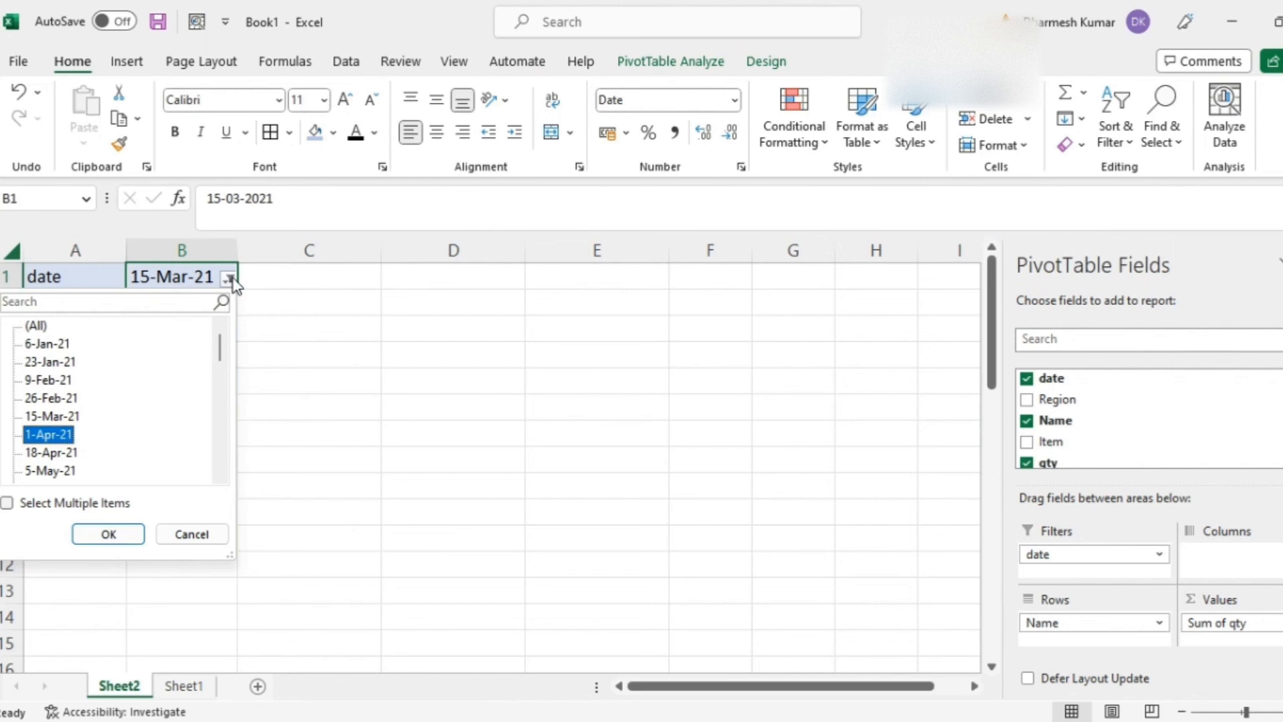
left_click(109, 534)
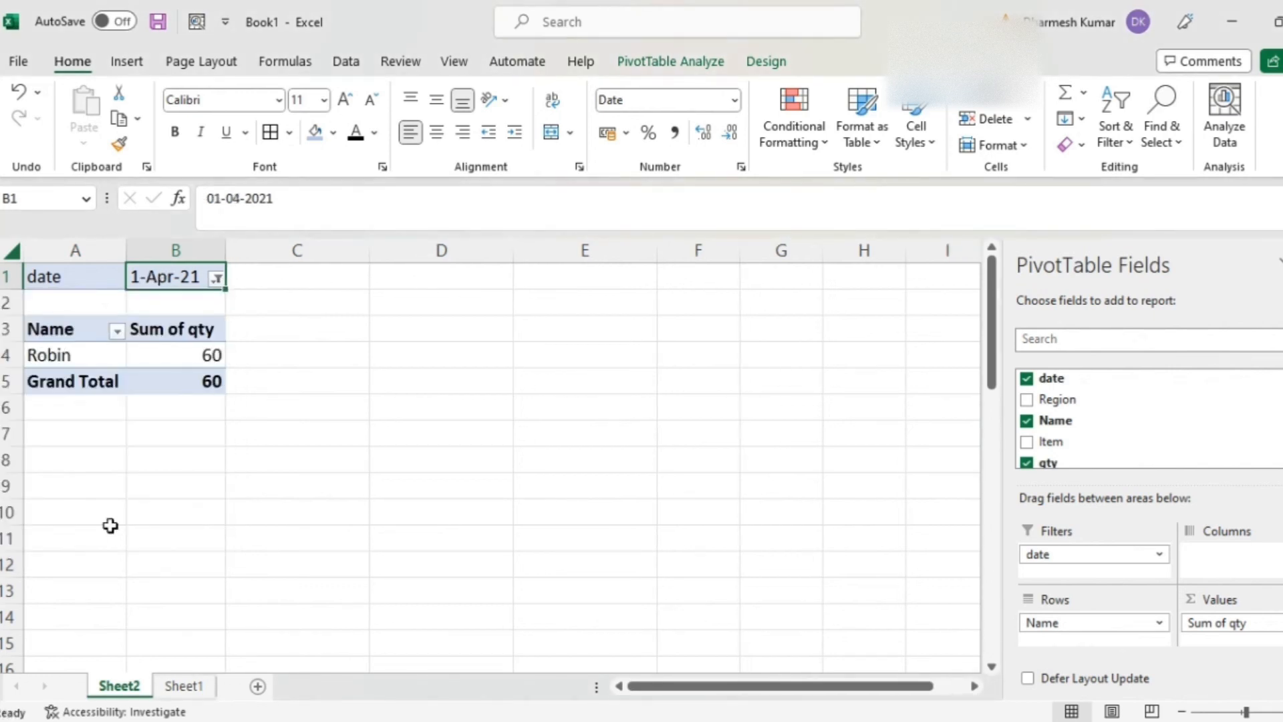
Review the name row, its summed quantity and the grand total for the filtered date.
left_click(106, 354)
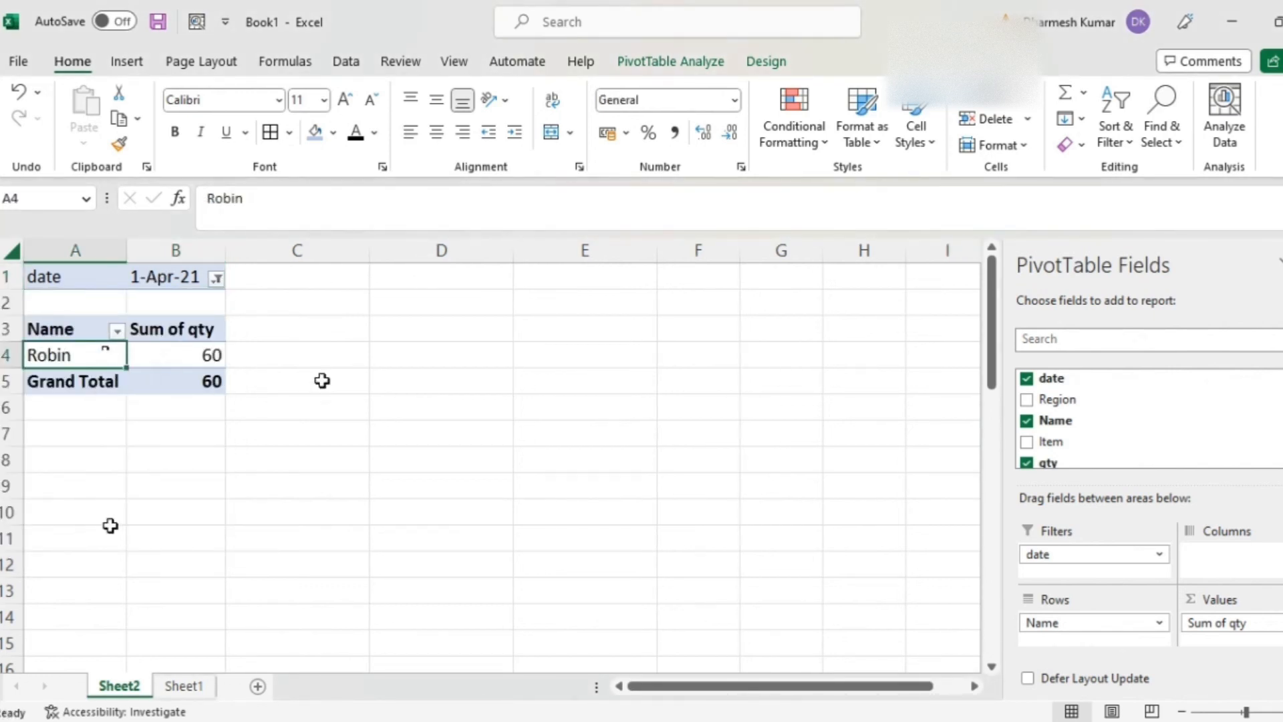
key("Right")
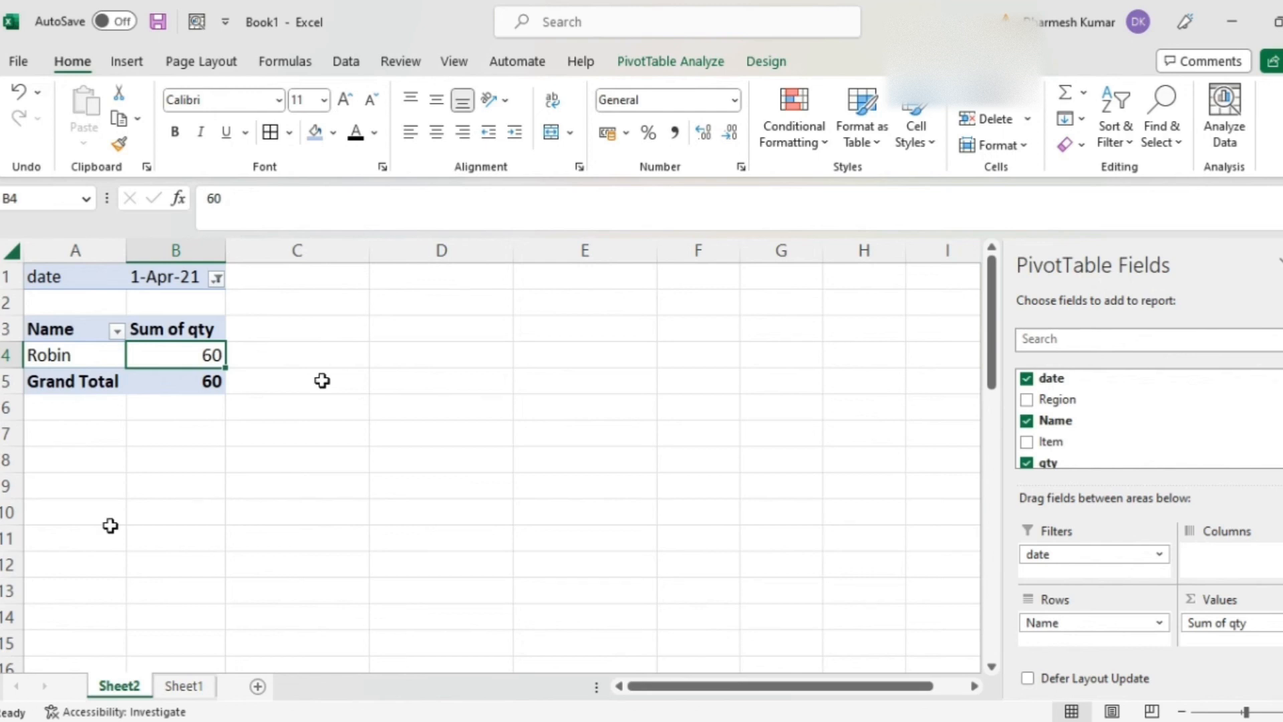
key("Left")
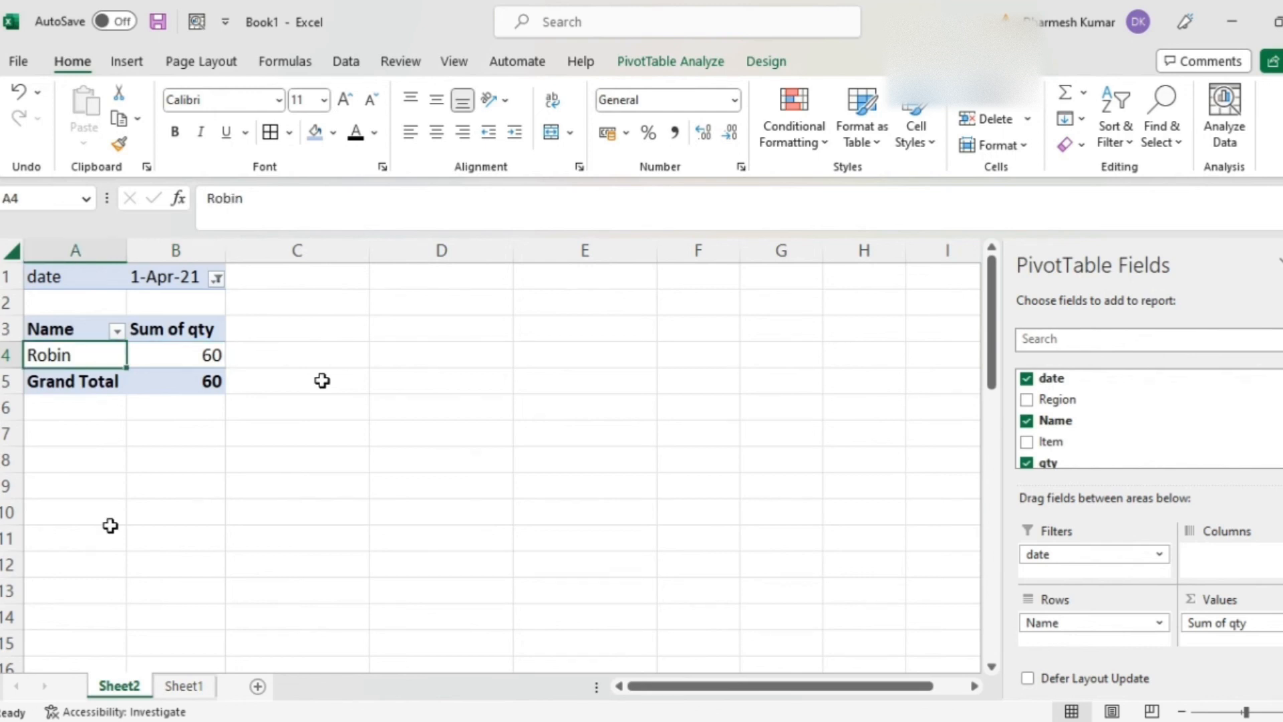
key("Up")
key("Down")
key("Down")
View the sort and filter choices of the Name field, close them unchanged and return to the filtered date.
key("Up")
key("Up")
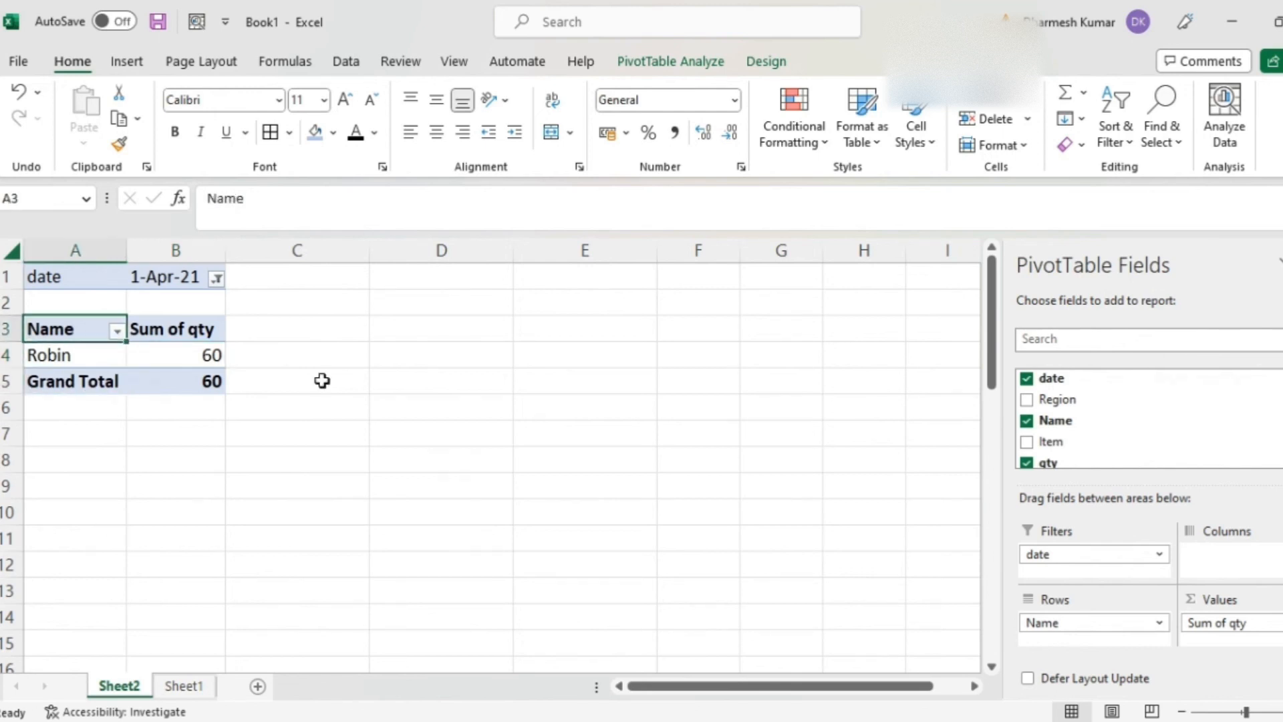
key("alt+Down")
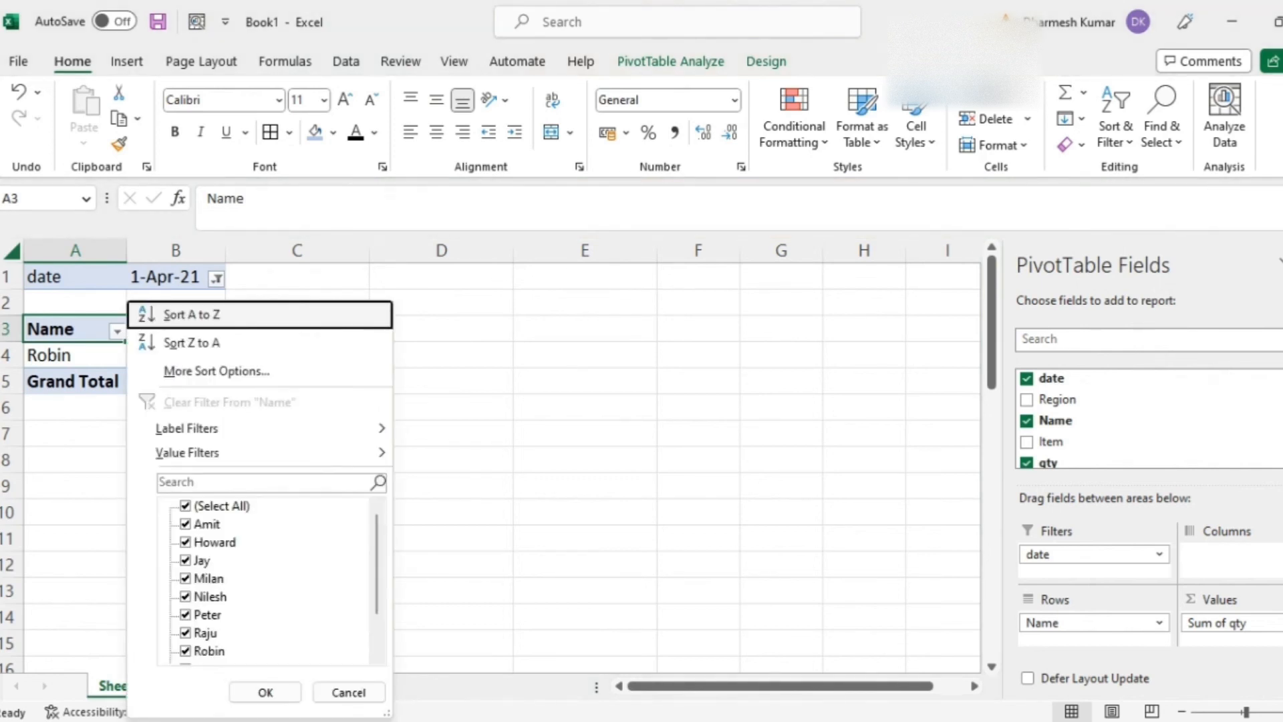
key("Escape")
key("Up")
key("Up")
key("Right")
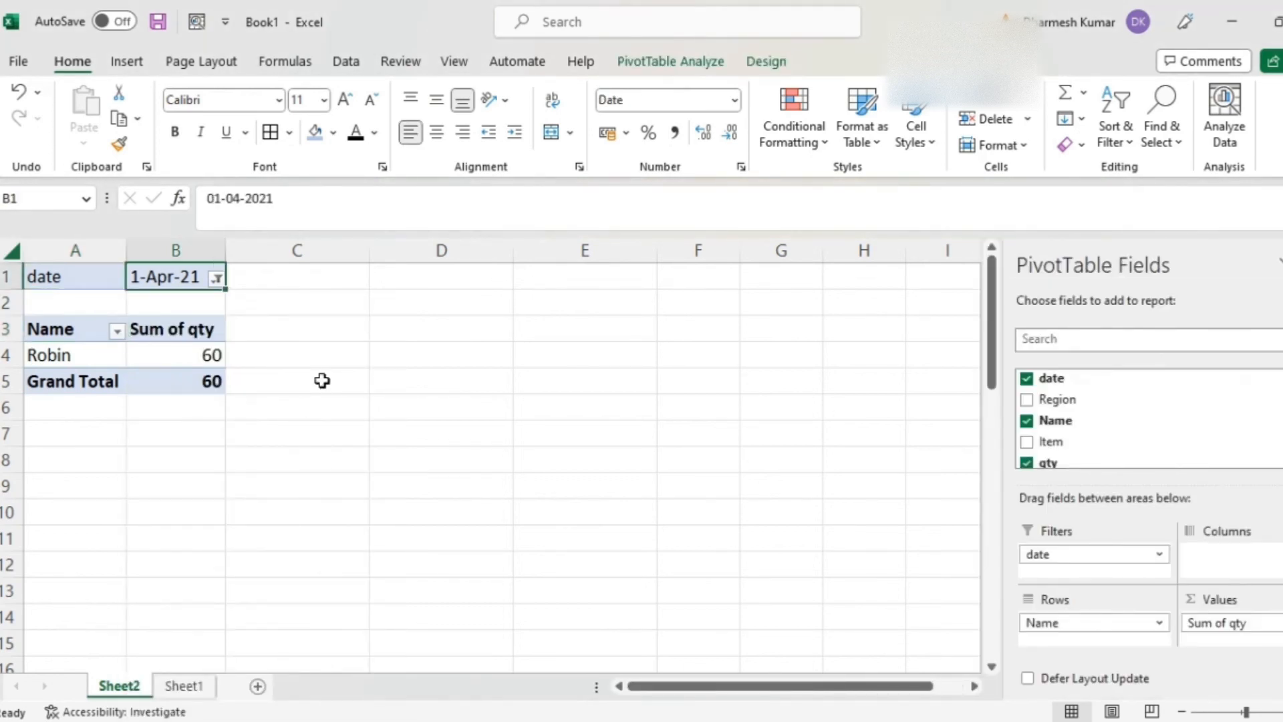
Switch to the source sales table on Sheet1 and look across its column headers.
left_click(183, 686)
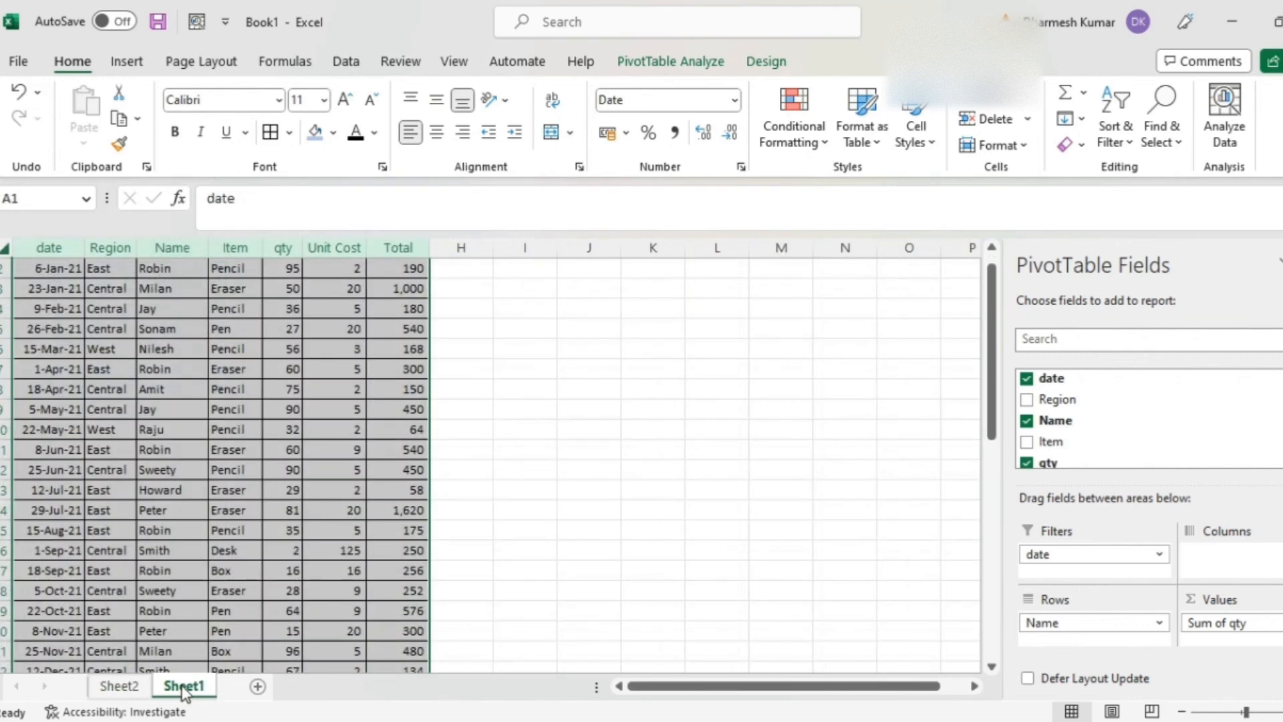
key("Right")
key("Left")
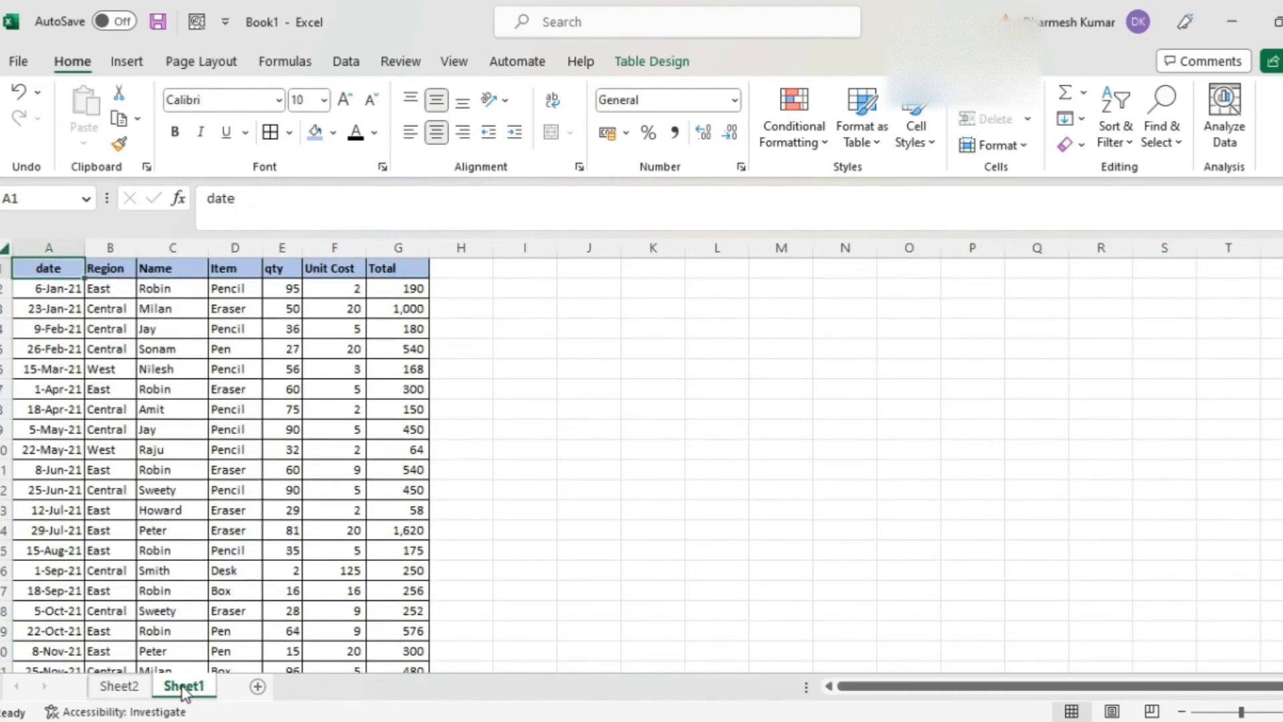
key("ctrl+Right")
key("Left")
key("Left")
key("Left")
key("Left")
key("Left")
Look through the Region column of the source table down to the last record and back to its header.
key("Down")
key("Down")
key("Down")
key("Down")
key("Down")
key("Down")
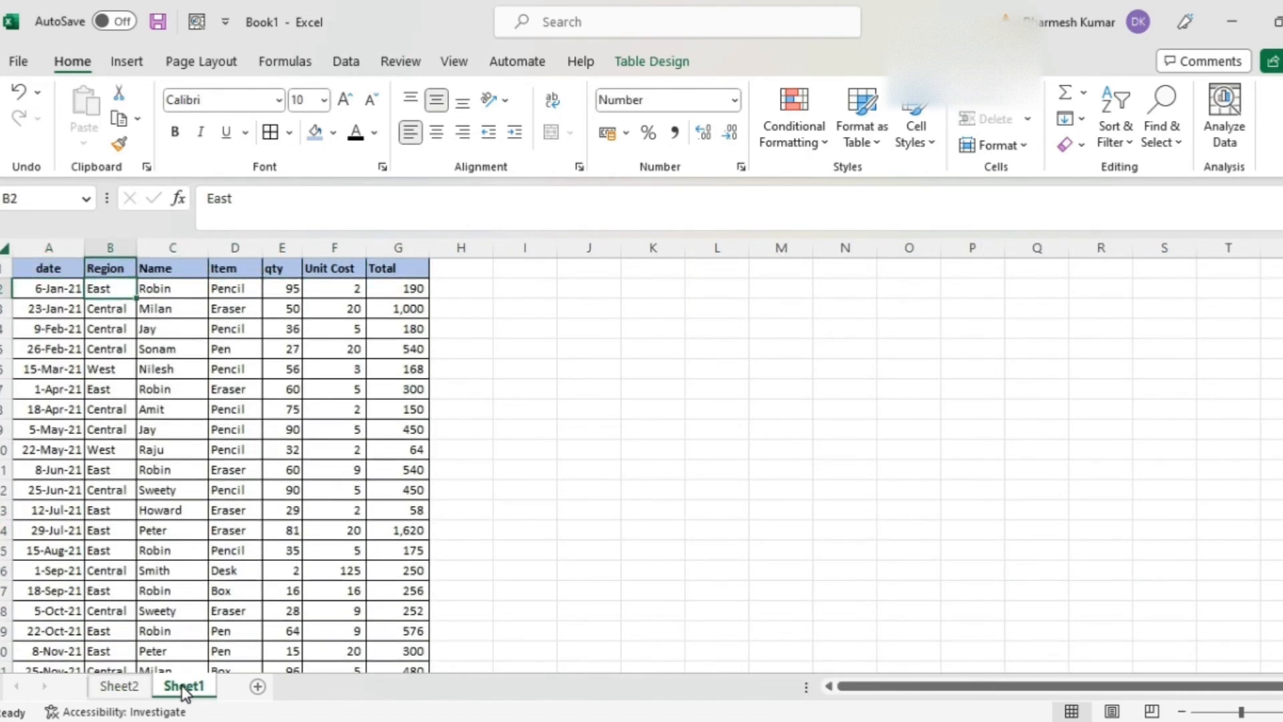
key("Down")
key("Down")
key("Down")
key("Down")
key("Down")
key("Down")
key("Down")
key("Down")
key("Down")
key("Down")
key("Down")
key("Down")
key("Down")
key("Down")
key("Down")
key("Down")
key("Down")
key("Down")
key("Down")
key("Down")
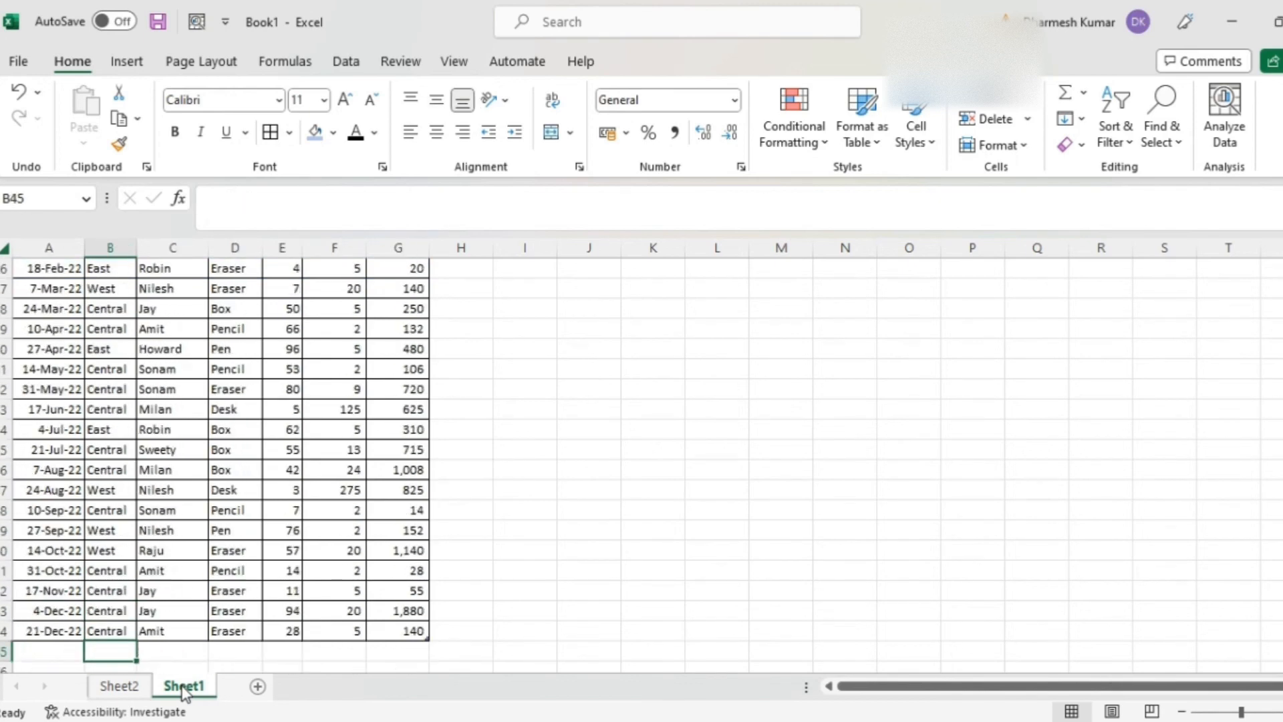
key("Up")
key("Up")
key("Up")
key("Up")
key("Up")
key("Up")
key("Up")
key("Up")
key("Up")
key("Up")
key("Up")
key("Up")
key("Up")
key("Up")
key("Up")
key("Up")
key("Up")
key("Up")
key("Up")
key("Up")
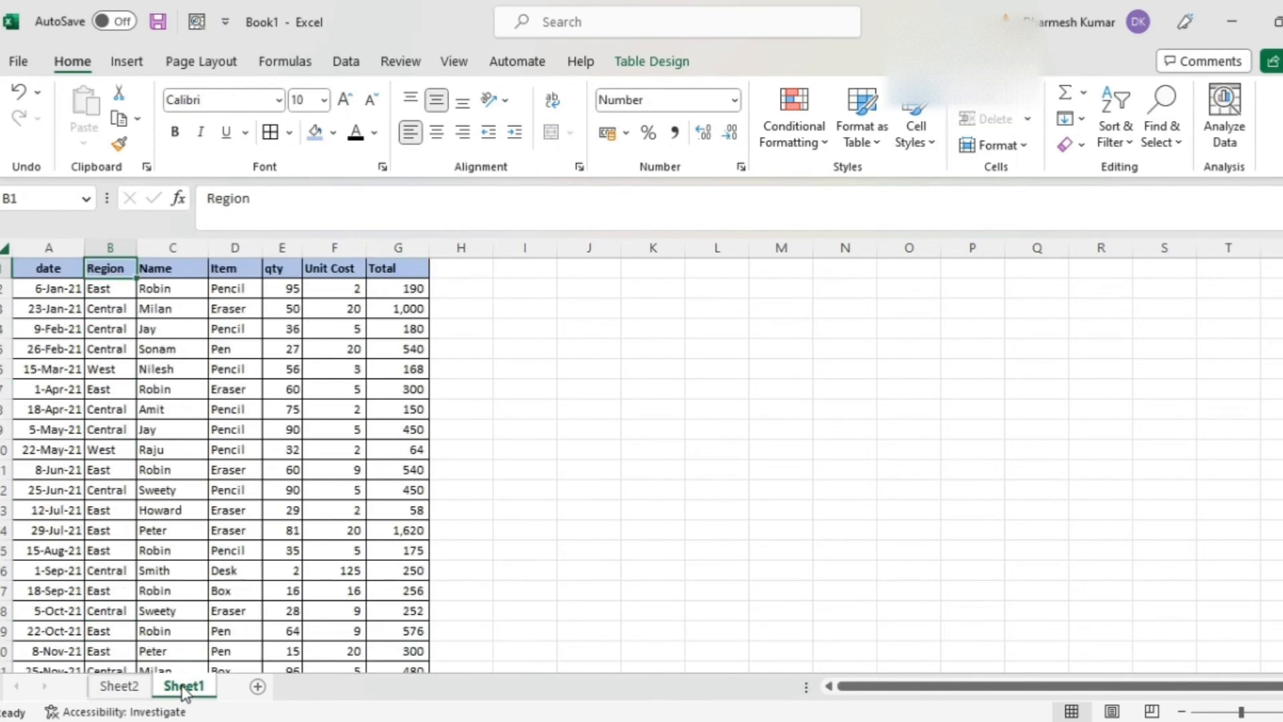
Review the source table's header row from date through Total and return to the date header.
key("Left")
key("ctrl+Right")
key("ctrl+Left")
key("ctrl+Right")
key("ctrl+Left")
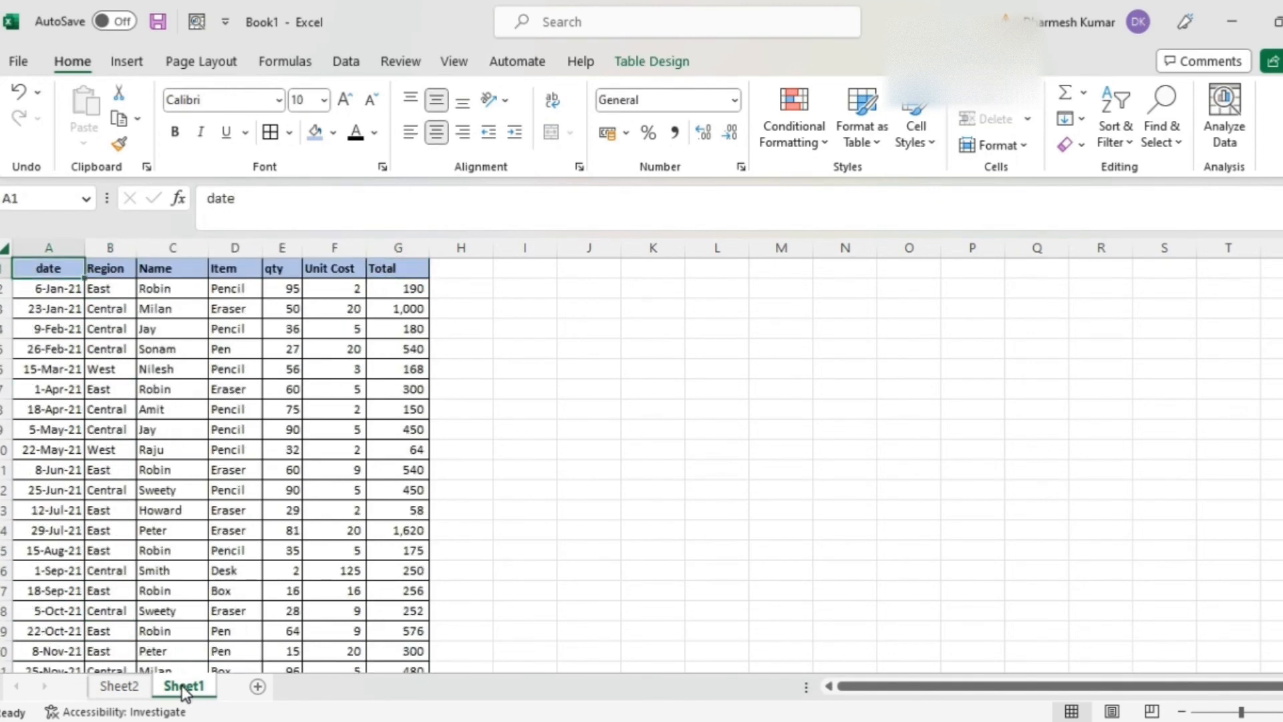
key("ctrl+Right")
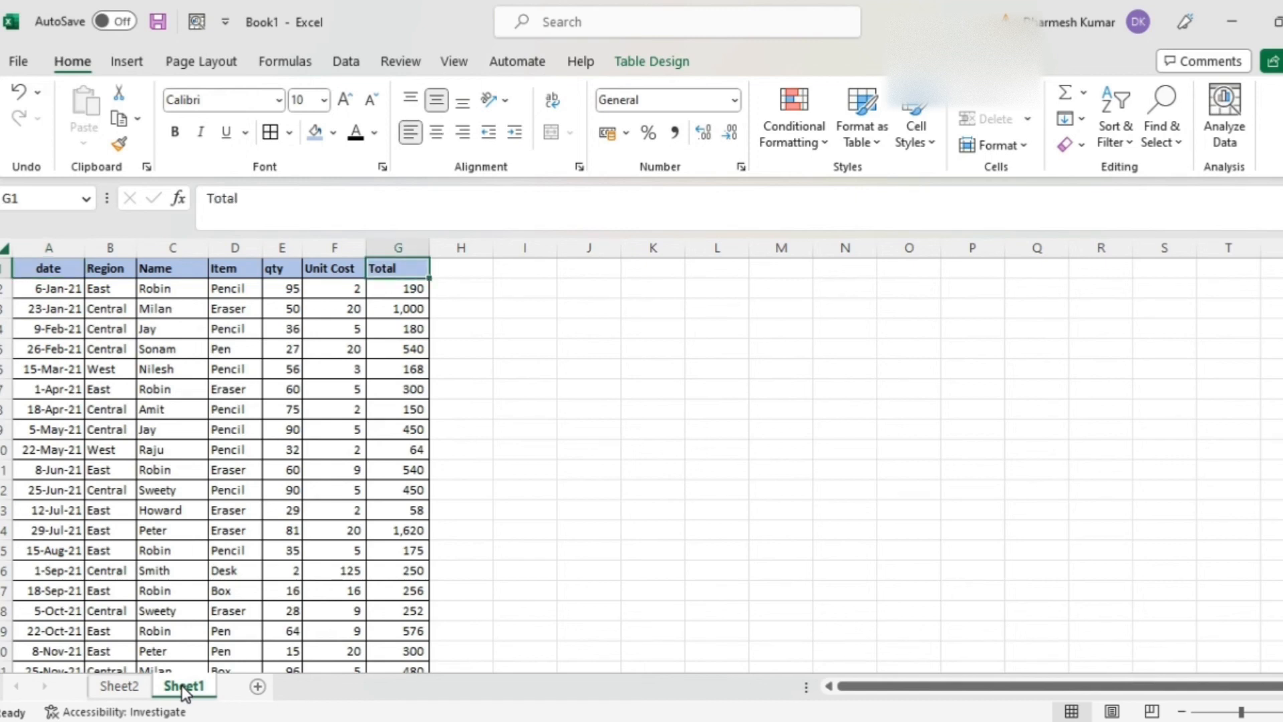
key("ctrl+Left")
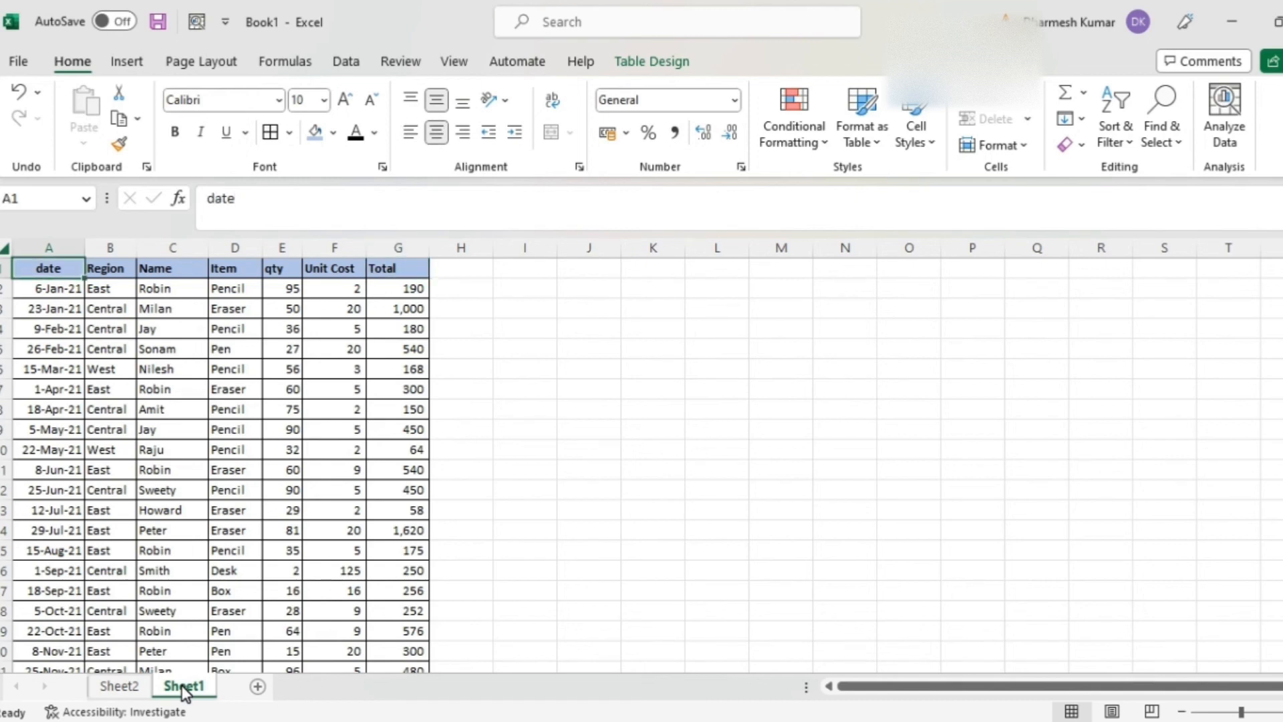